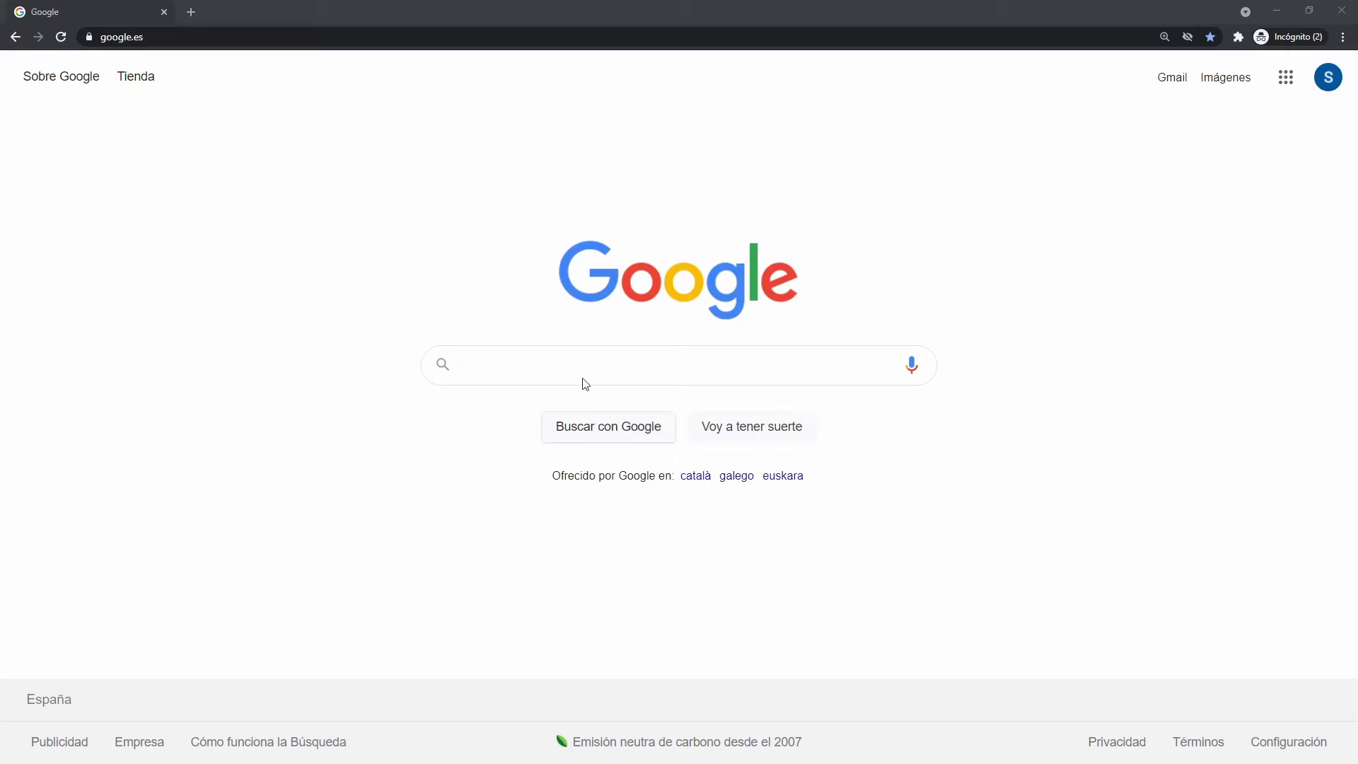
Load the Pandora FMS console at 192.168.80.44:8080 in Chrome.
click(225, 33)
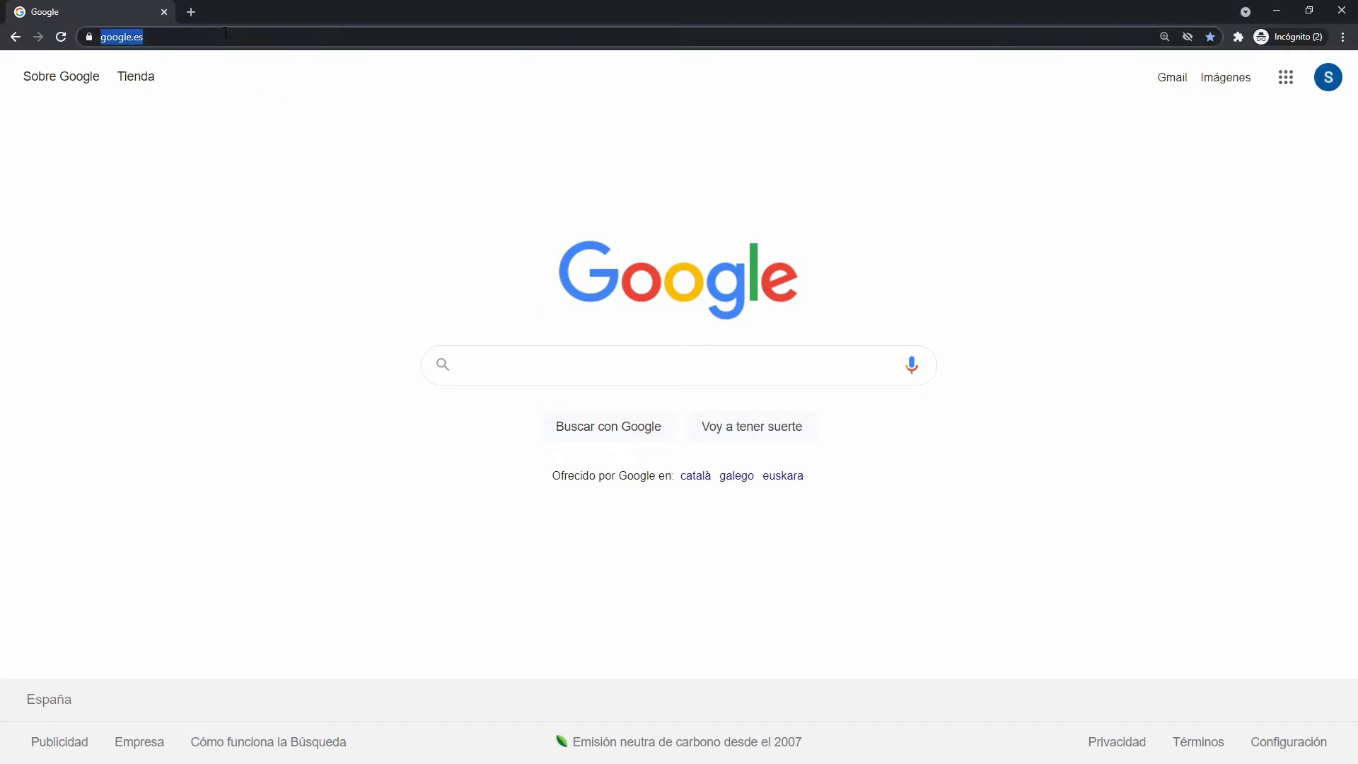
text(192.168.80.44:8080)
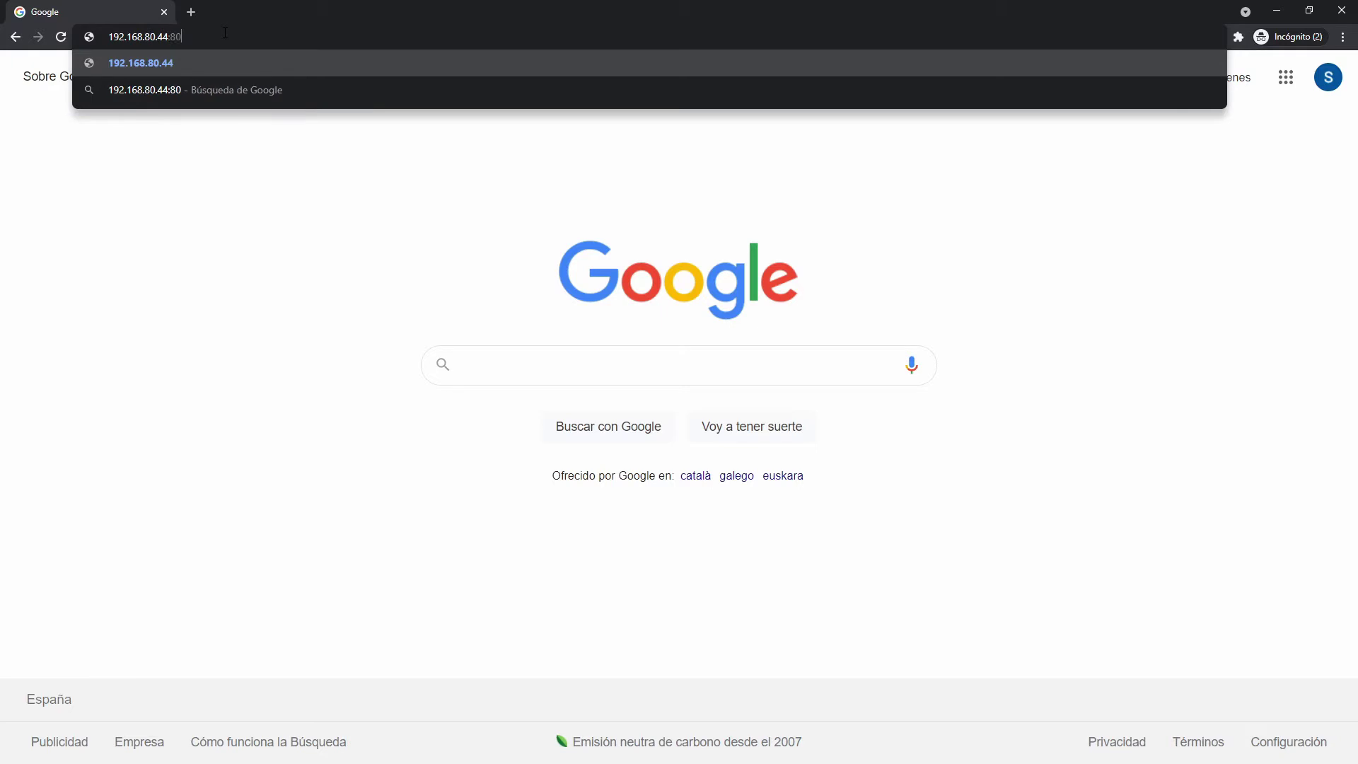
key(Return)
Log in with the administrator user name and password.
text(admin)
key(Tab)
text(pandora)
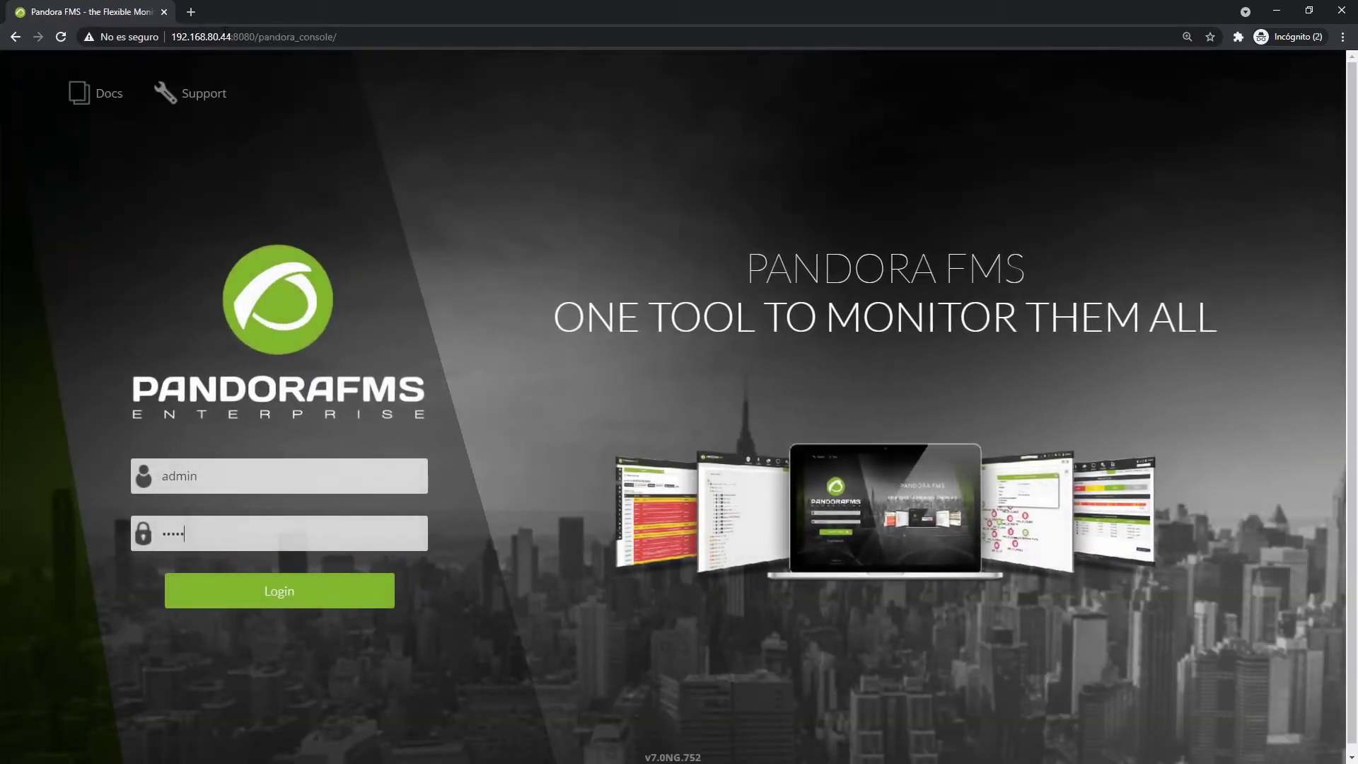
key(Return)
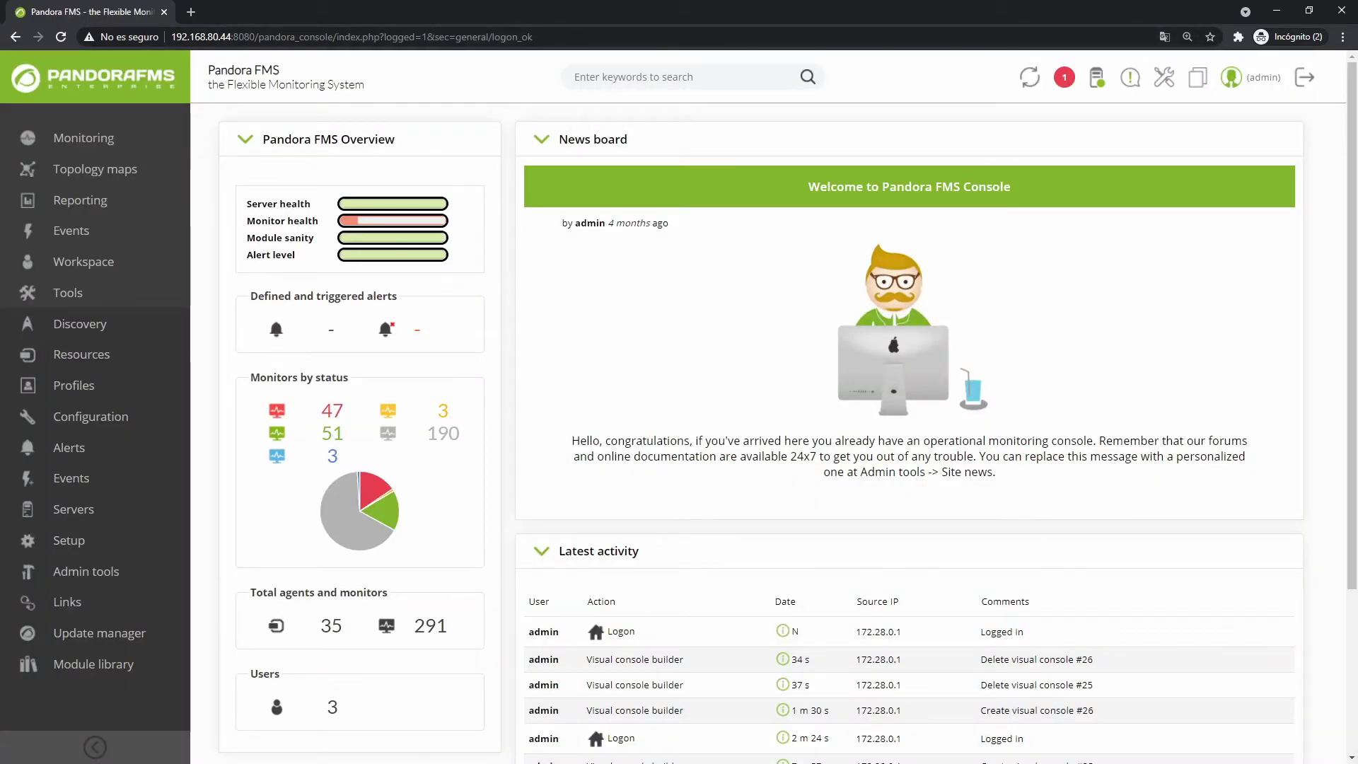
Go to Topology maps > Visual console and scroll to the end of the console list.
mouse_move(91, 176)
mouse_move(225, 264)
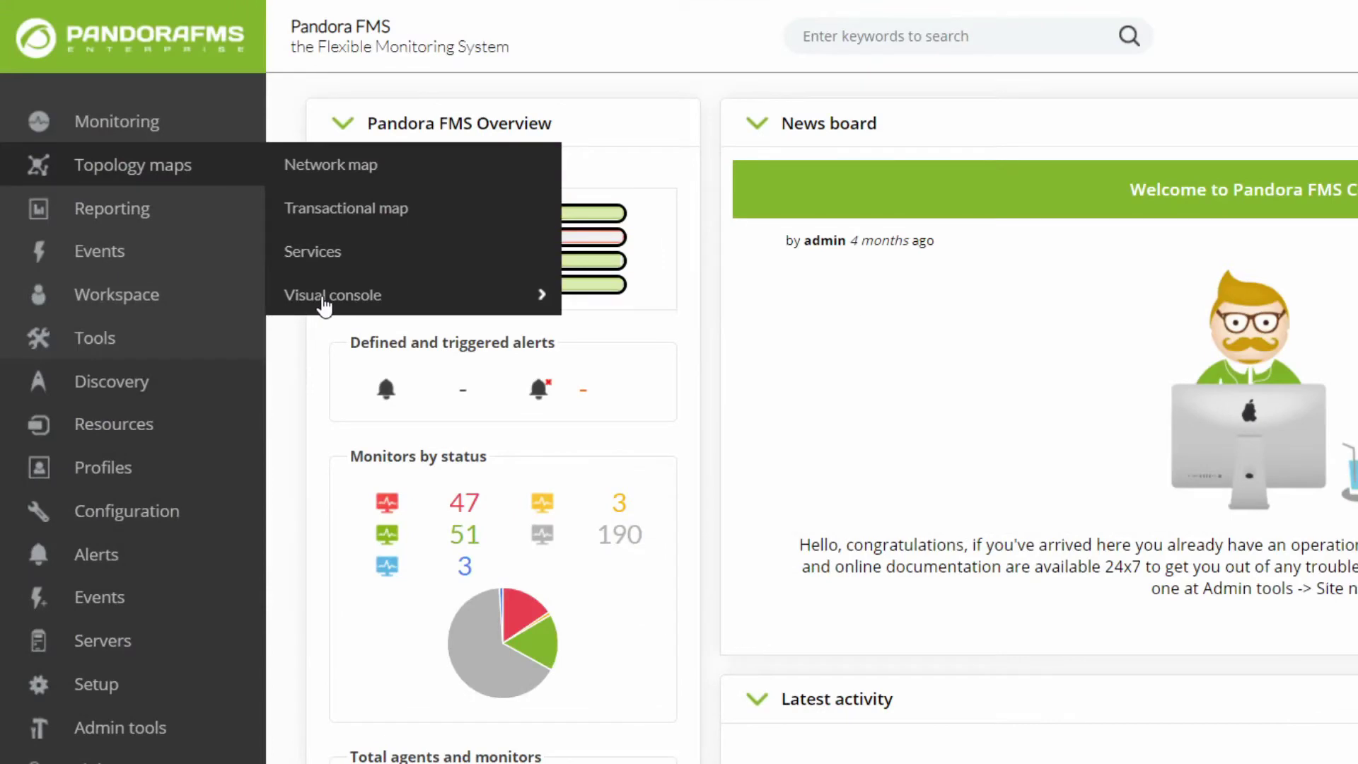
click(317, 298)
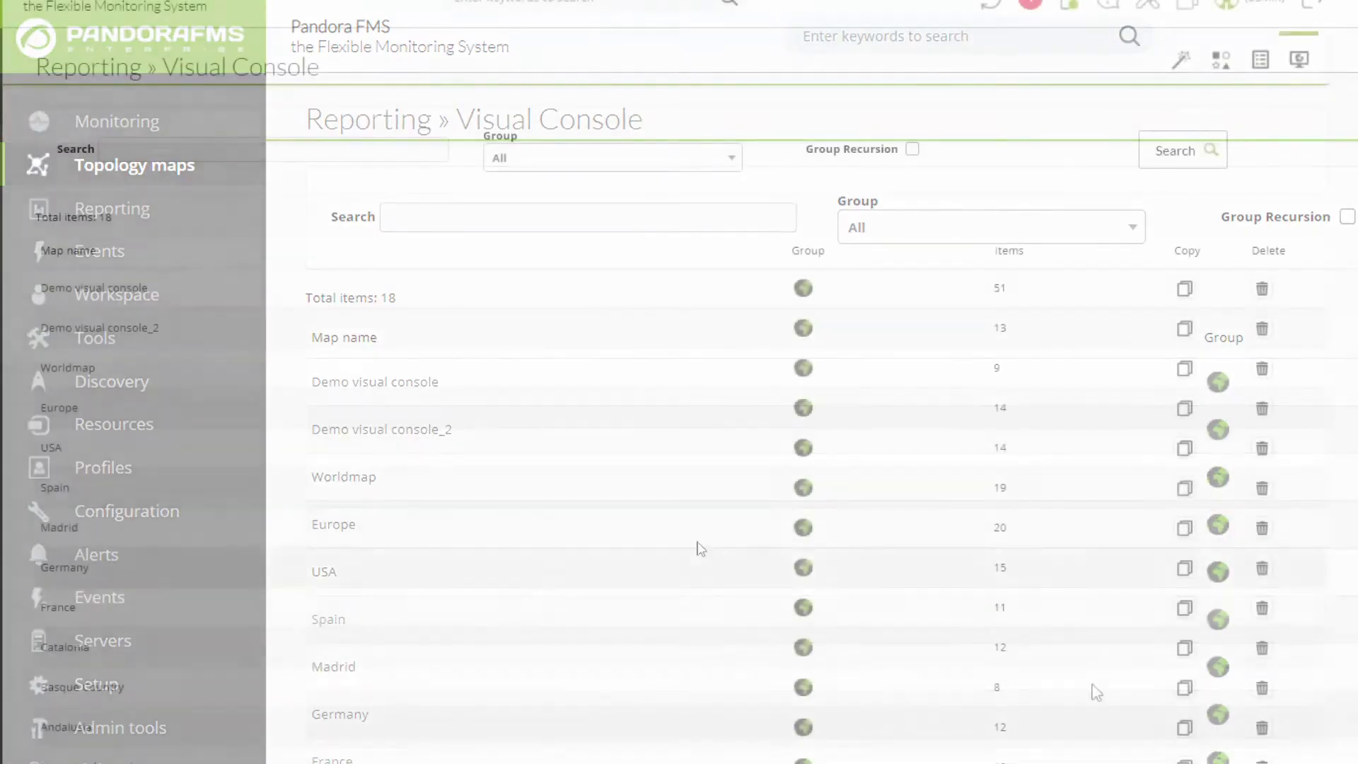
scroll(364, 458, down, 5)
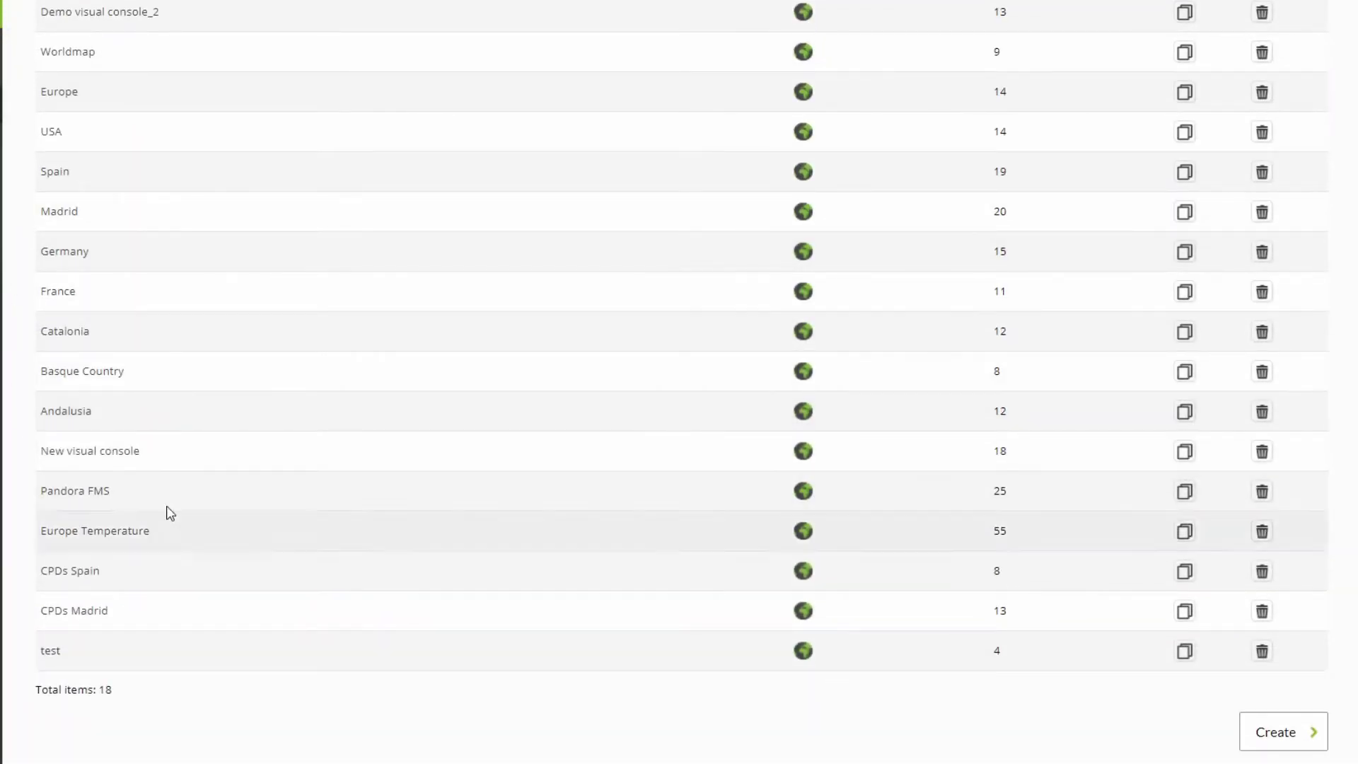
Create a new visual console named Visual Console in group All.
click(1279, 737)
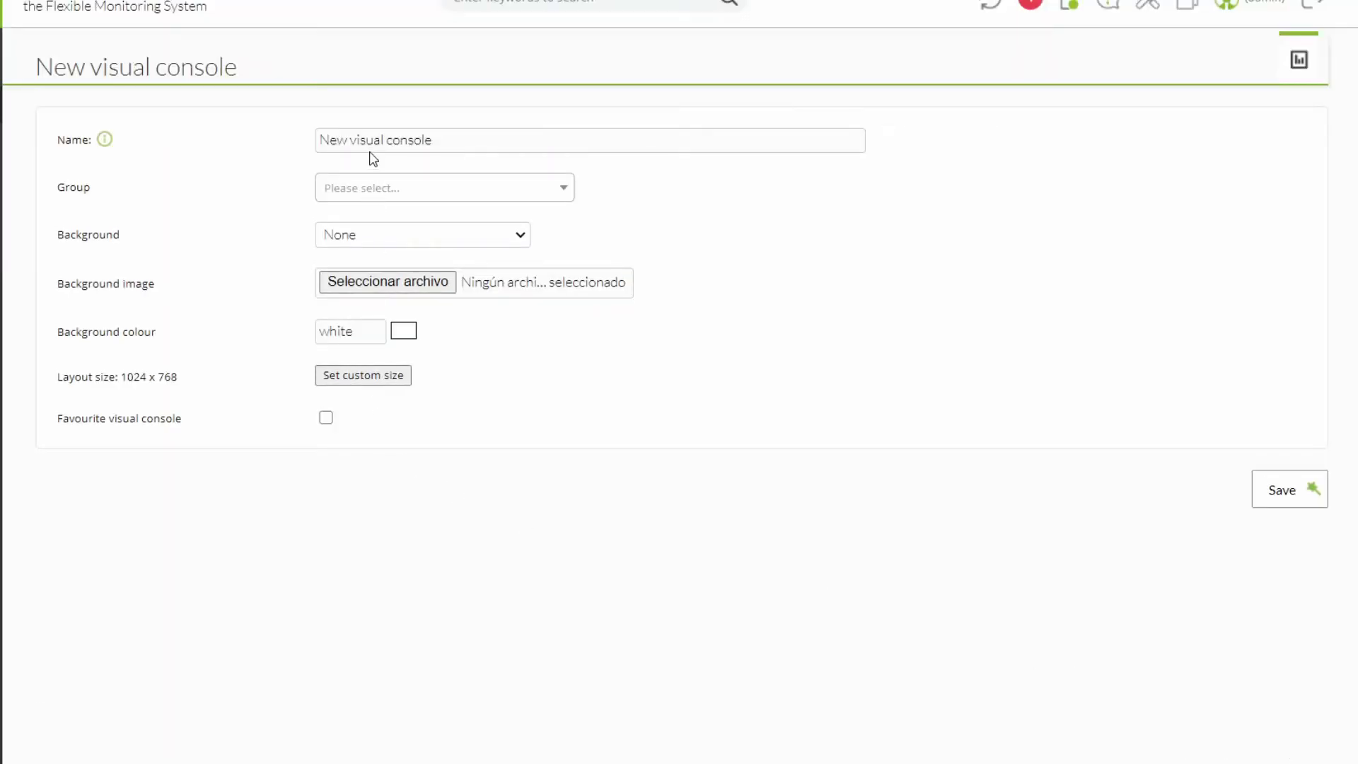
triple_click(437, 141)
text(Vis)
click(426, 189)
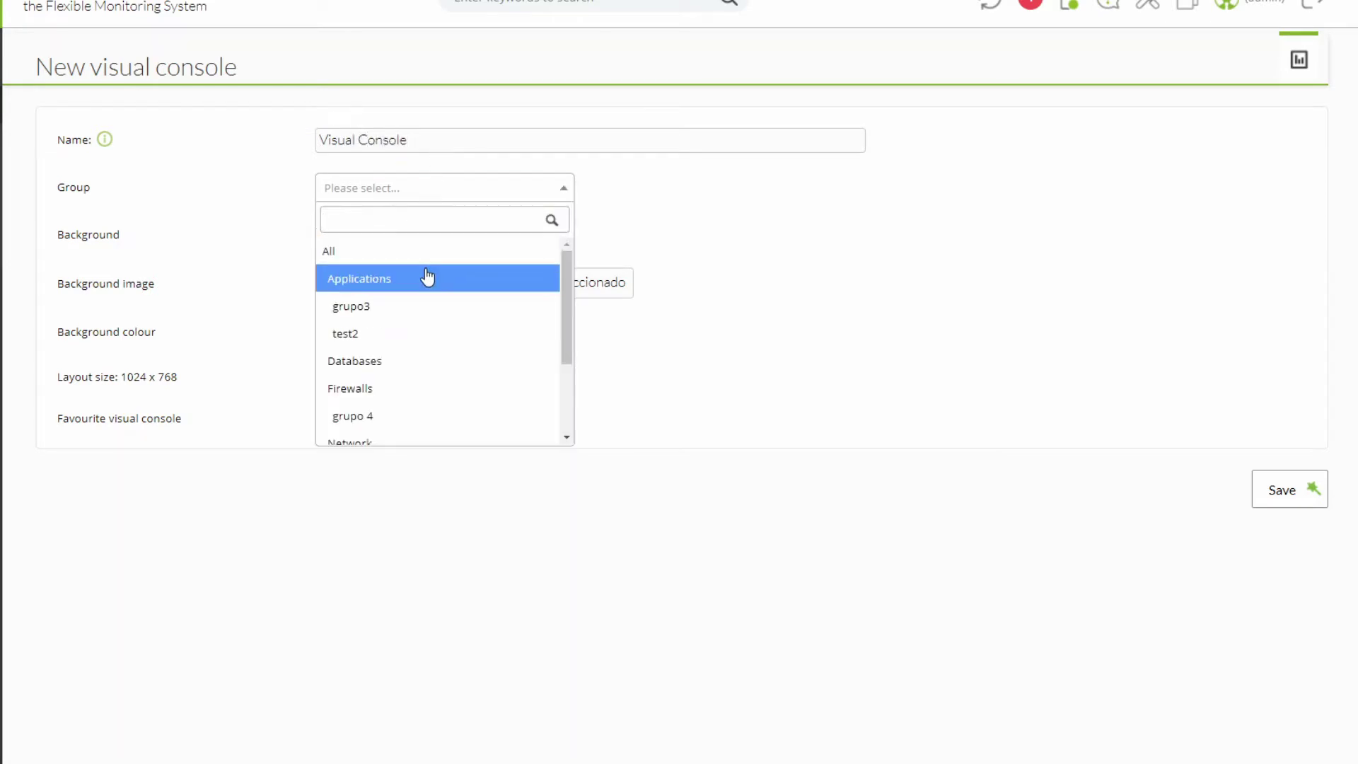
click(358, 253)
Set the background image to background-black.jpg and pick a purple background colour.
click(445, 235)
click(429, 257)
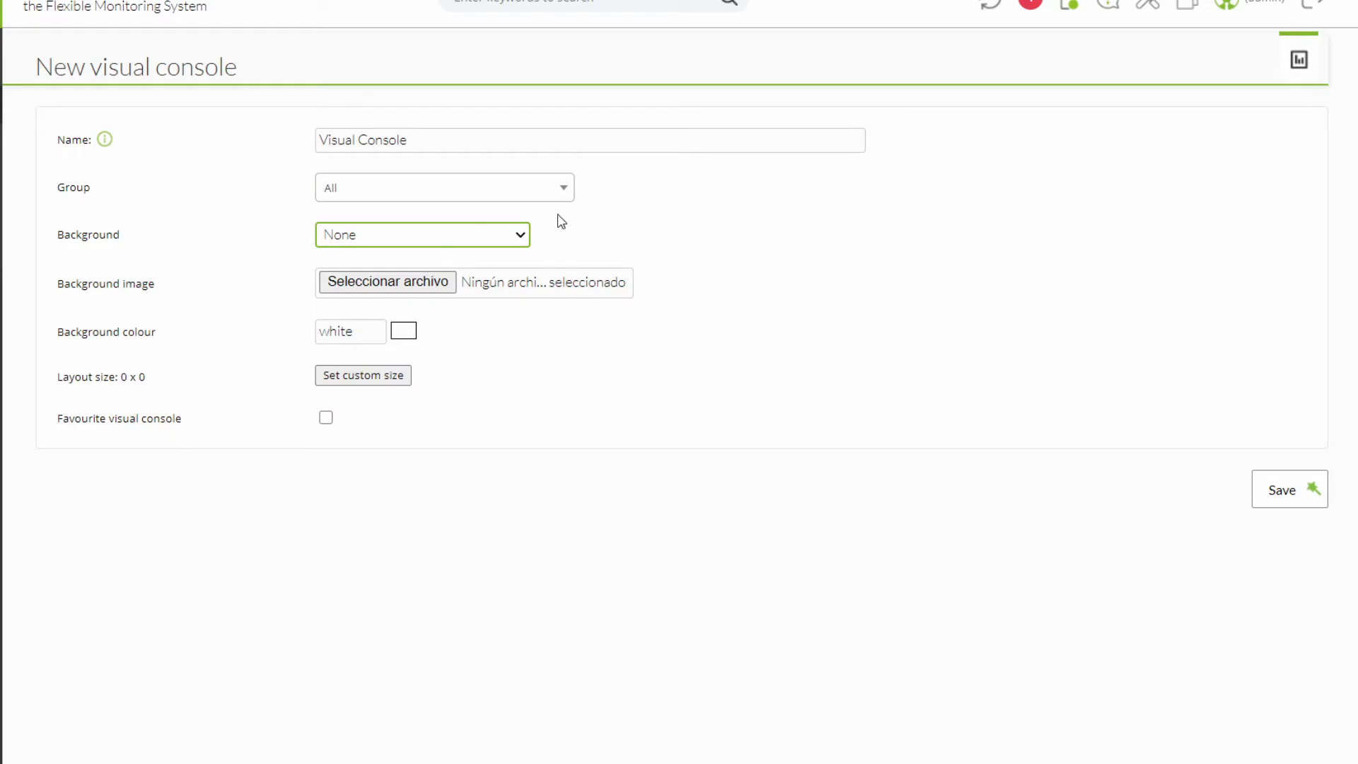
key(Down)
key(Down)
key(Down)
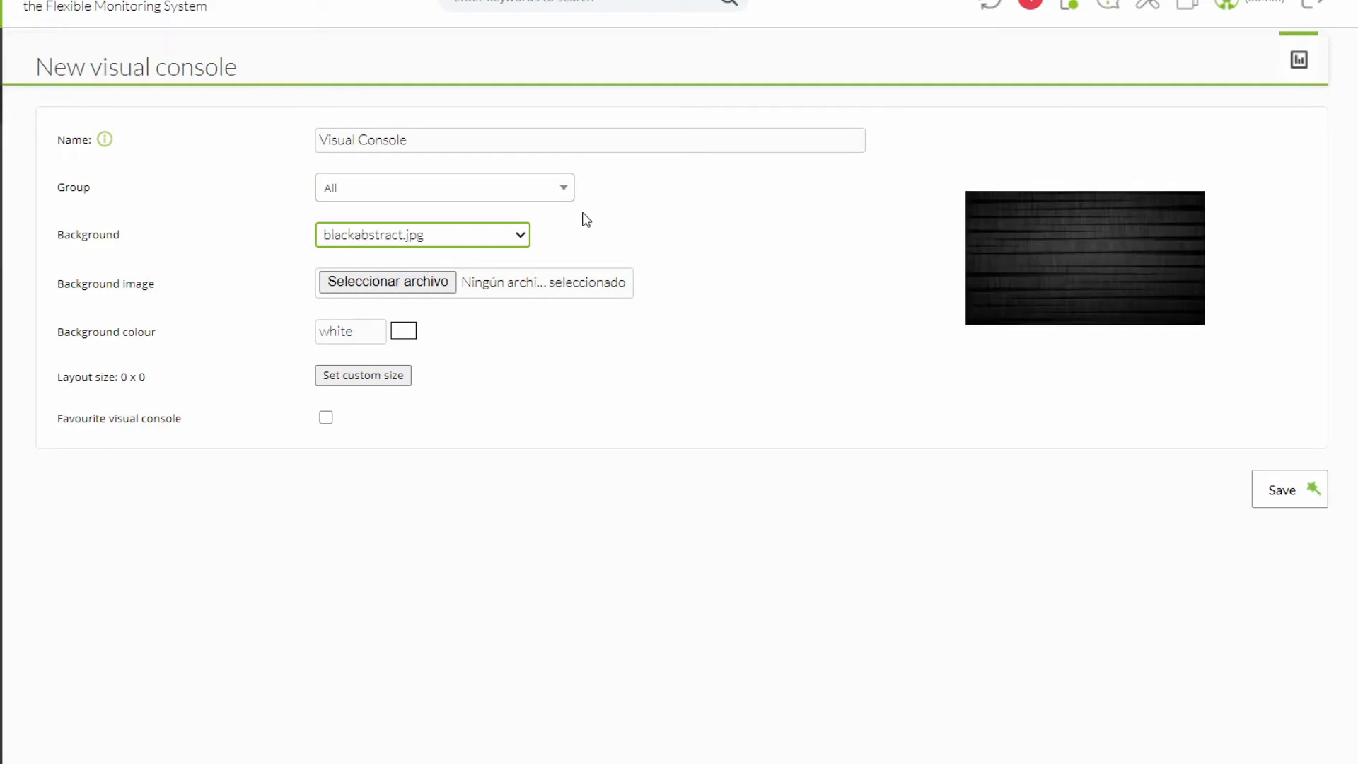
key(Up)
key(Up)
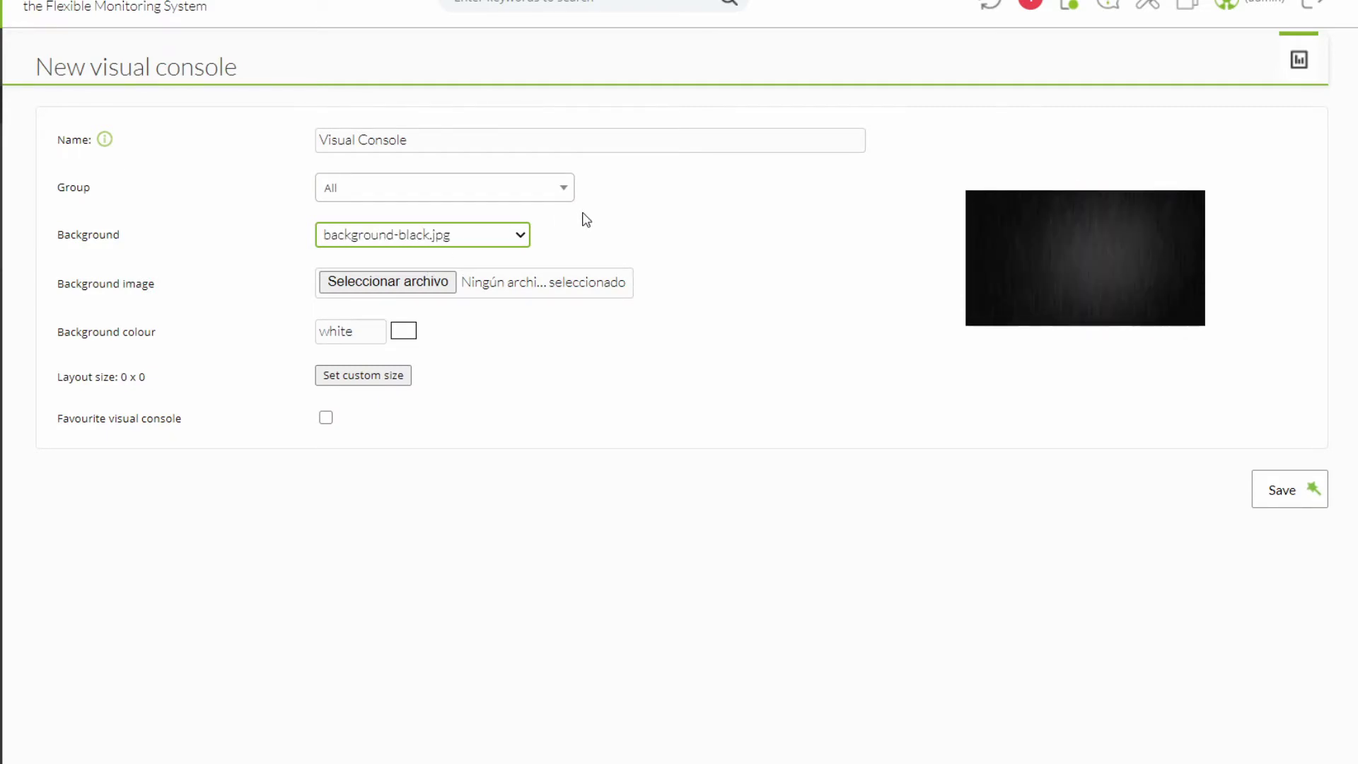
click(215, 285)
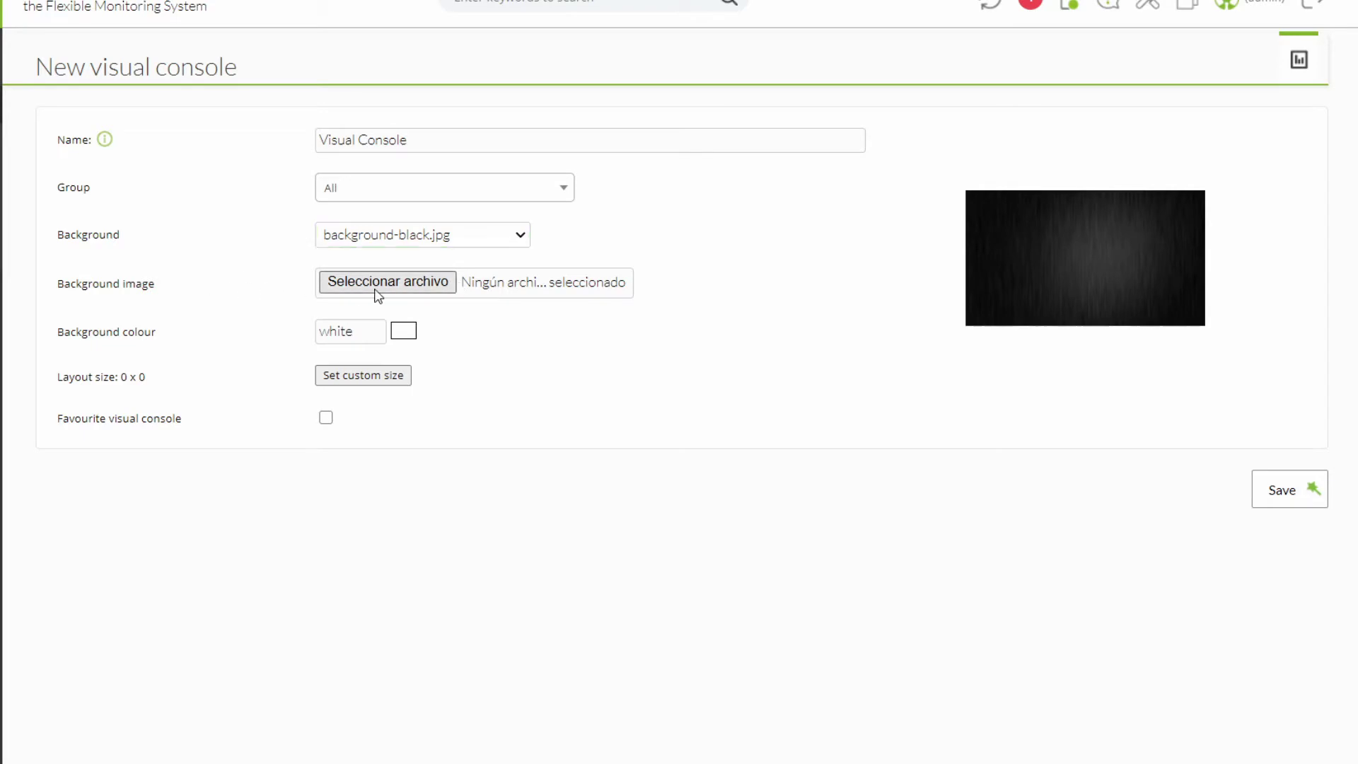
click(404, 332)
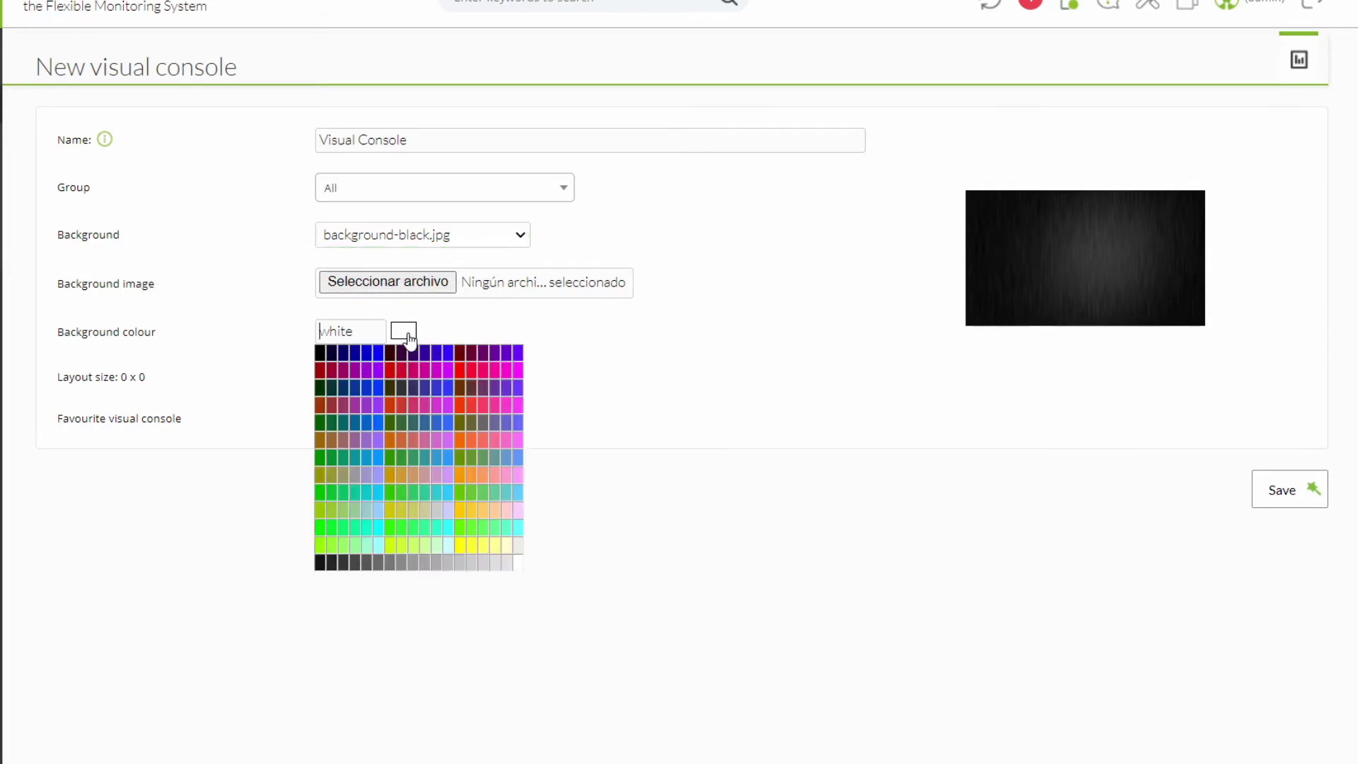
click(598, 338)
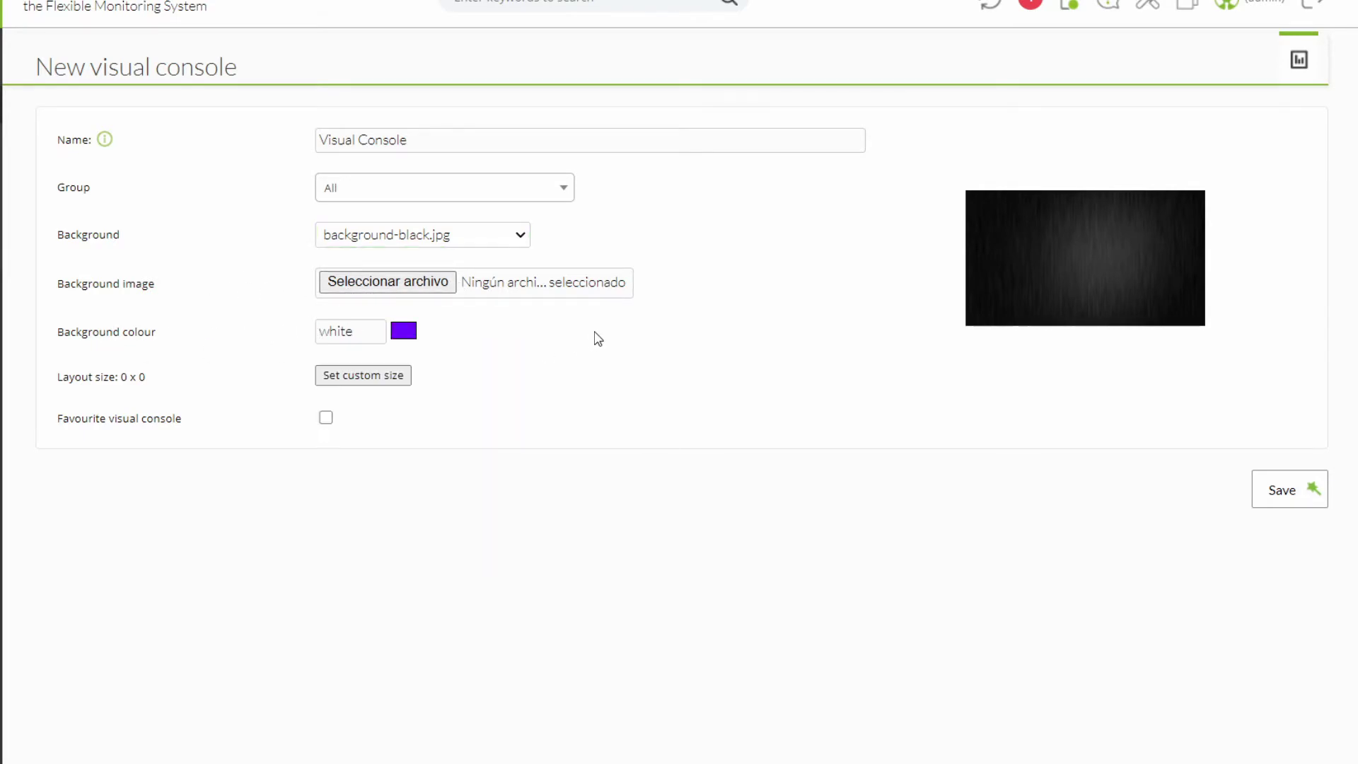
Give the console a custom size of 1260 x 900 and mark it as favourite.
click(394, 376)
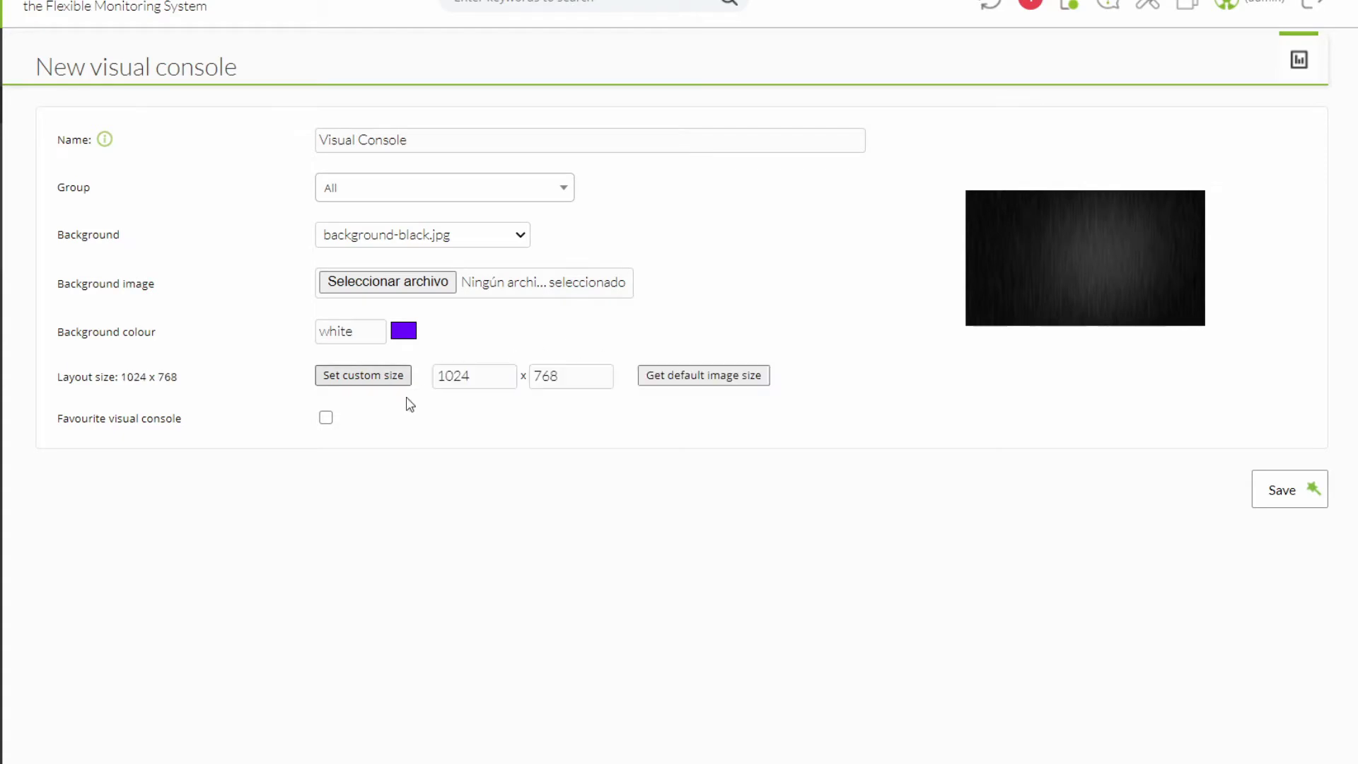
double_click(483, 380)
text(12)
double_click(559, 375)
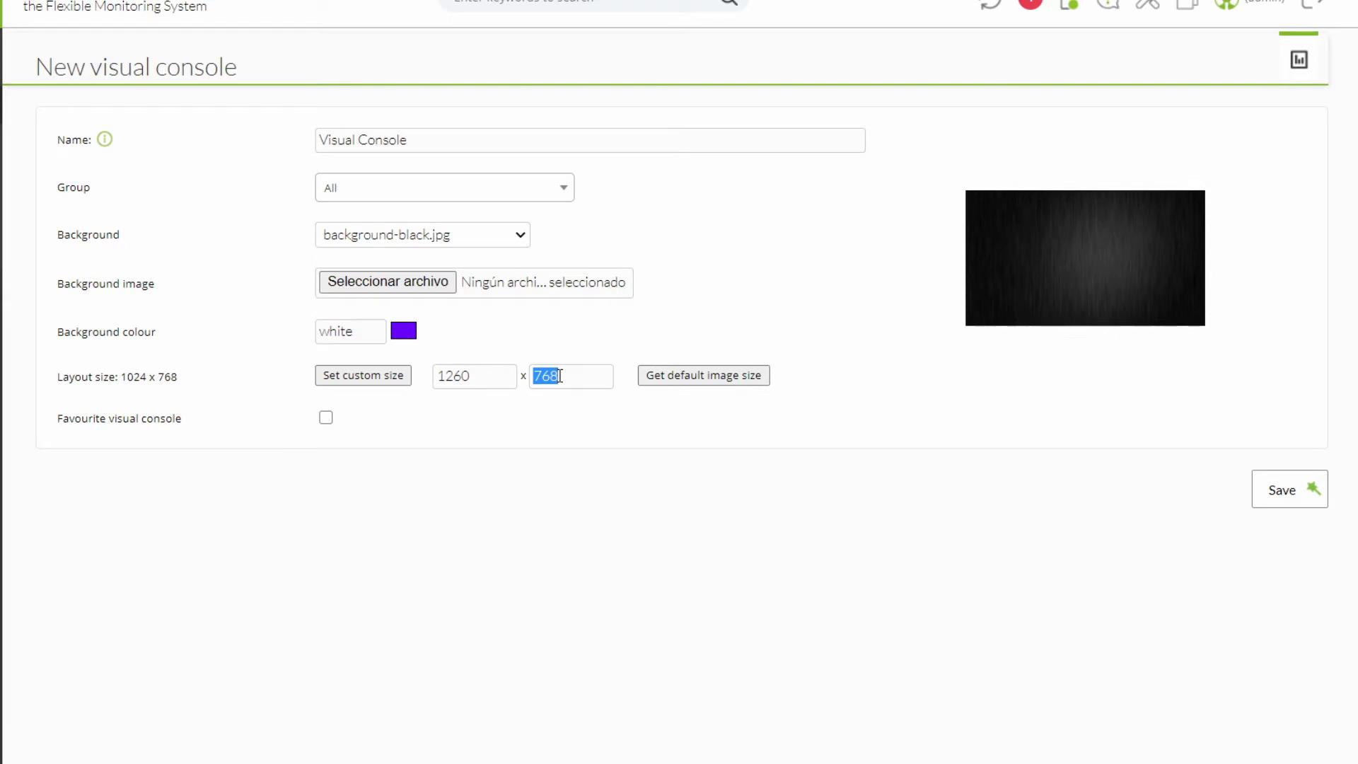
text(900)
click(325, 418)
mouse_move(170, 185)
mouse_move(375, 297)
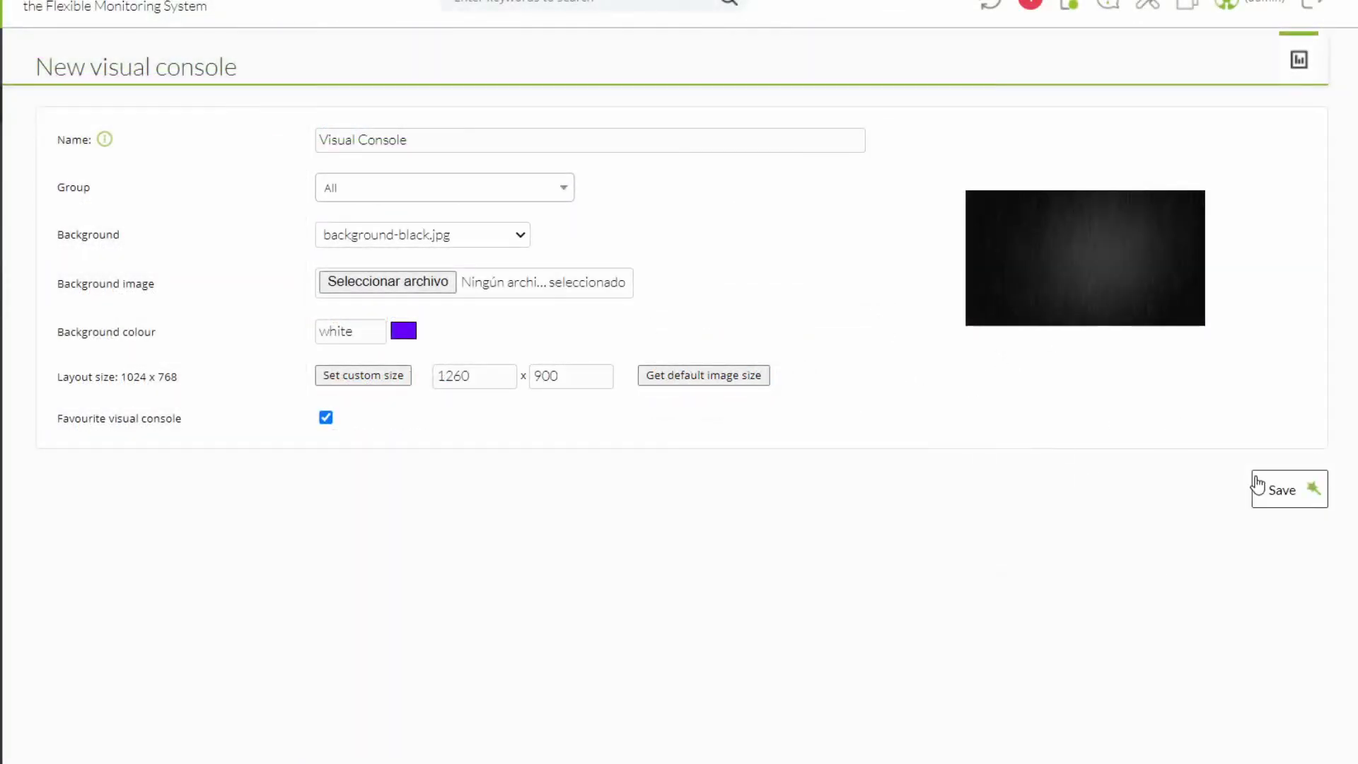
Save the Visual Console and view its empty black canvas.
click(1256, 485)
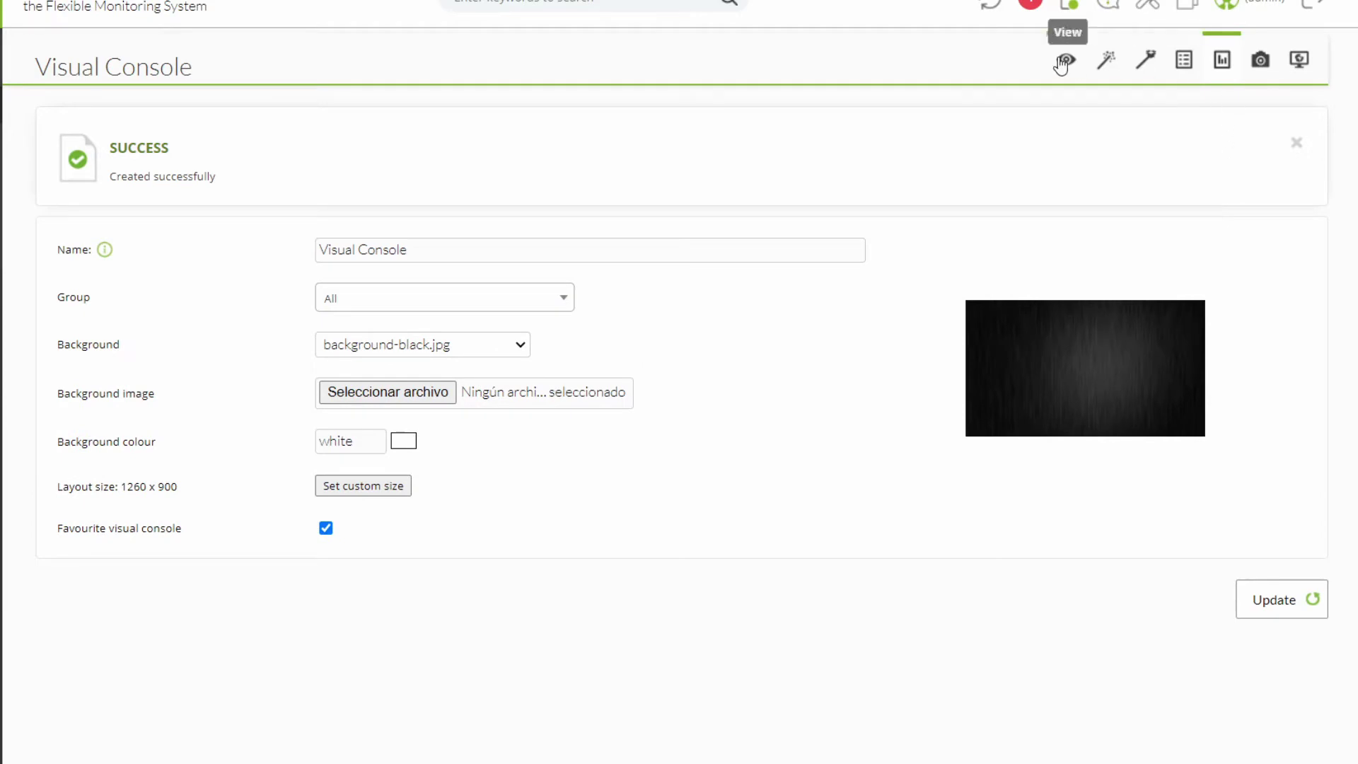
click(1061, 70)
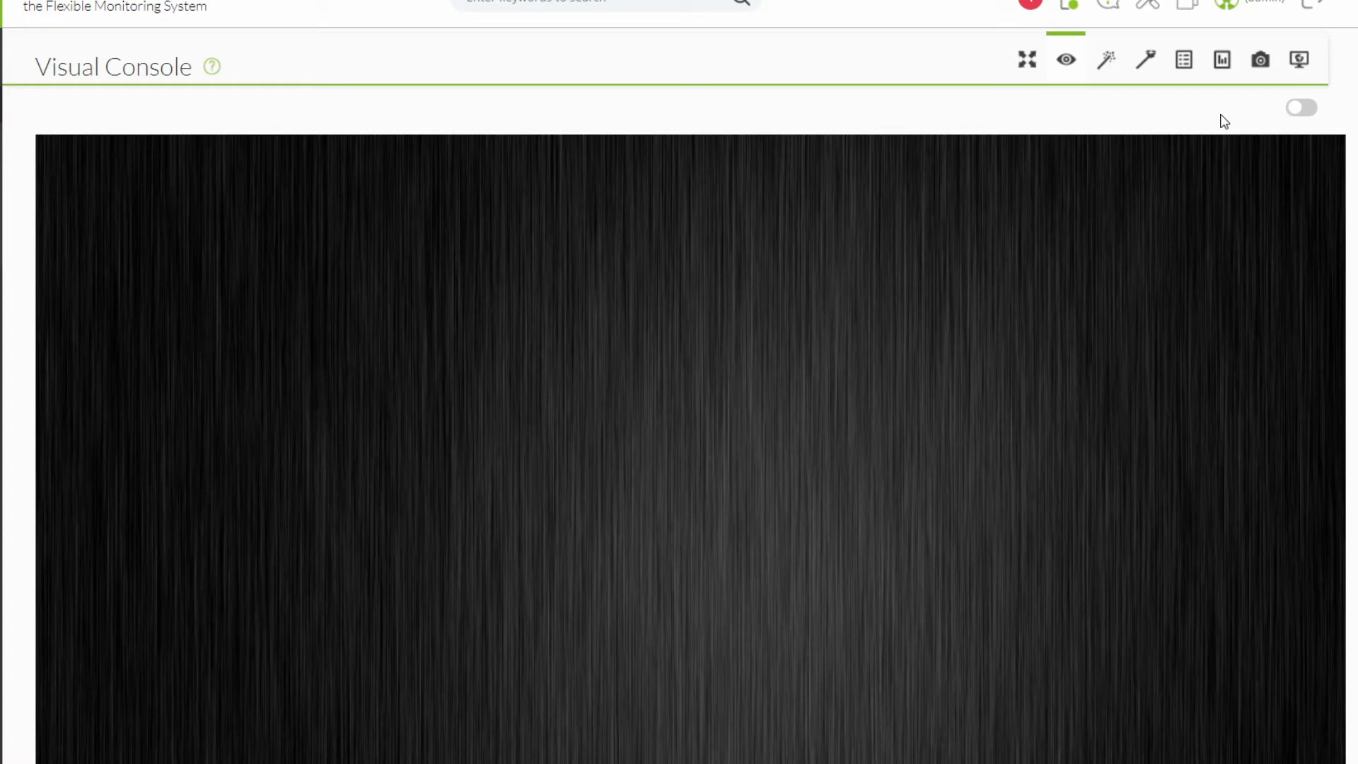
Switch the Visual Console into edit mode.
click(1302, 112)
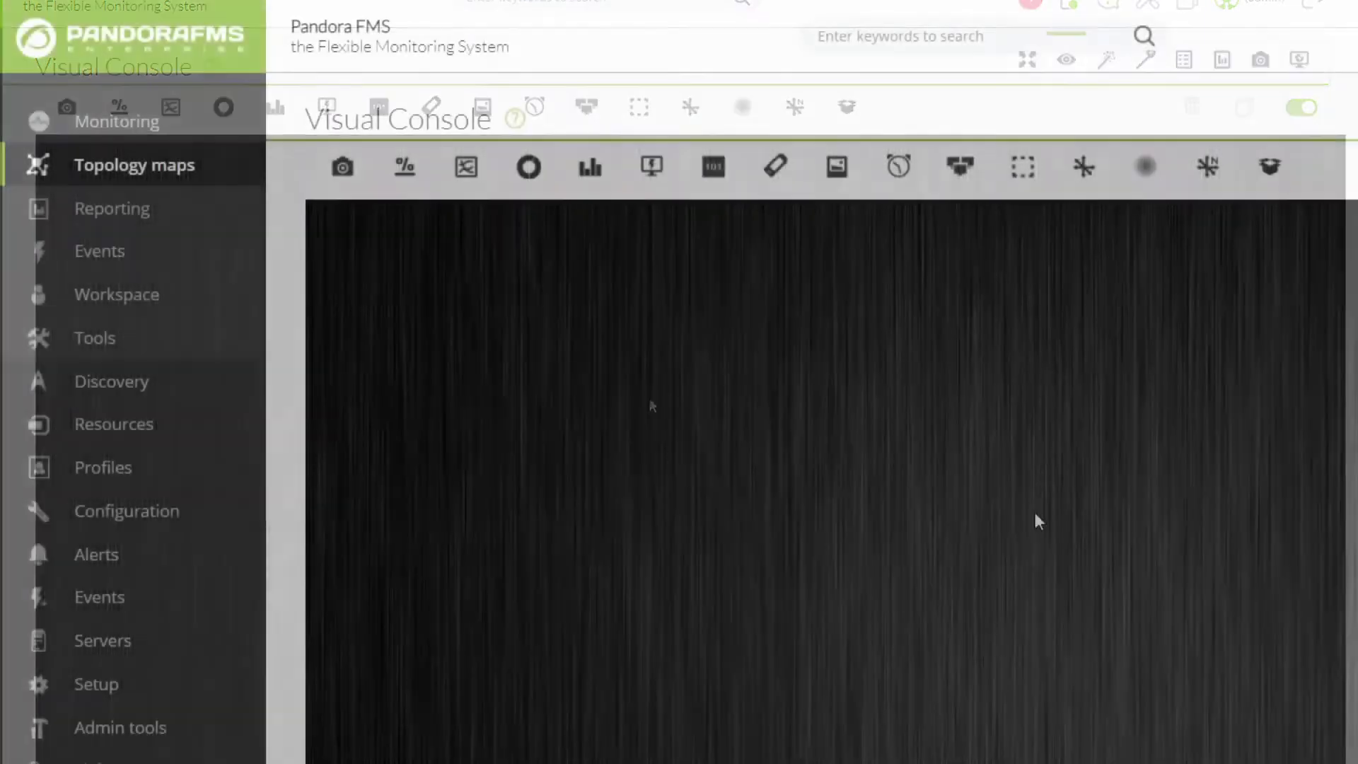
mouse_move(126, 685)
mouse_move(301, 597)
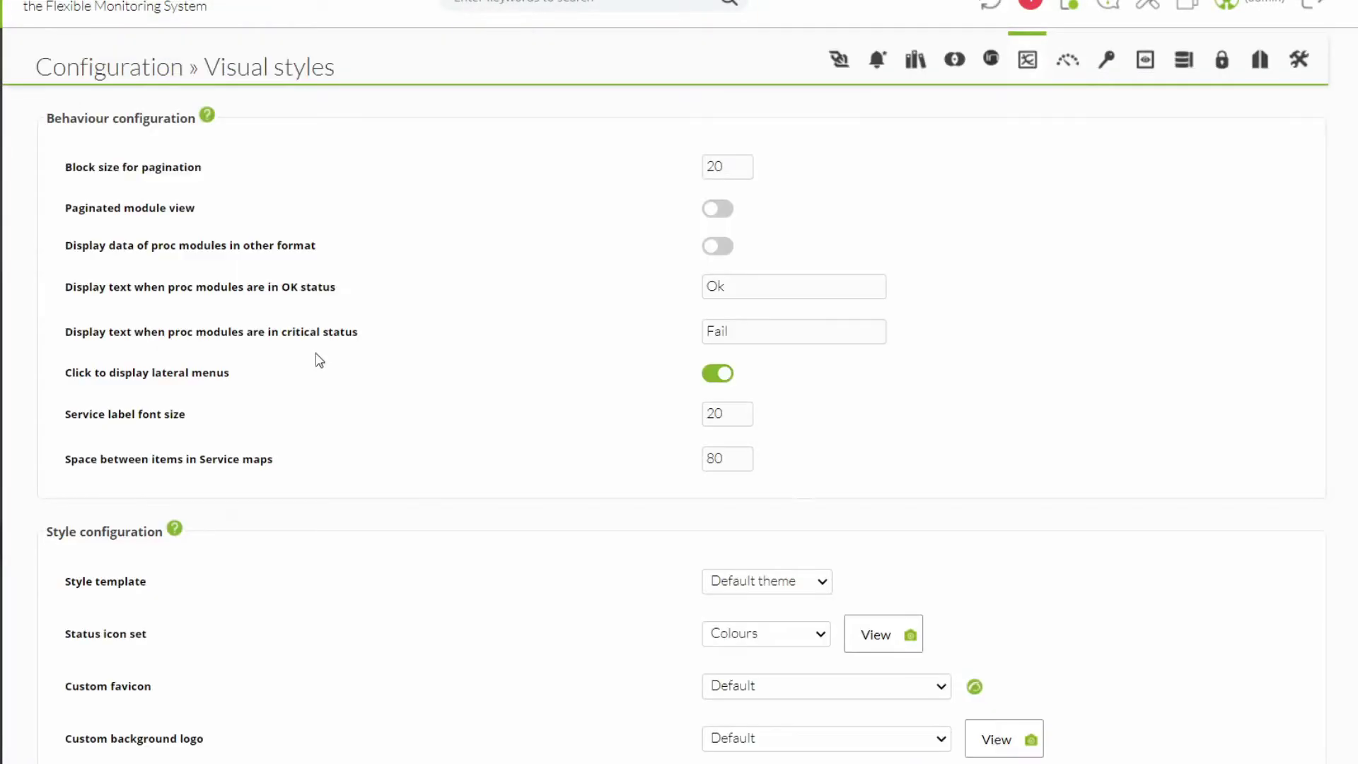
Scroll through the Setup Visual styles settings, then return to the console editor.
scroll(283, 405, down, 15)
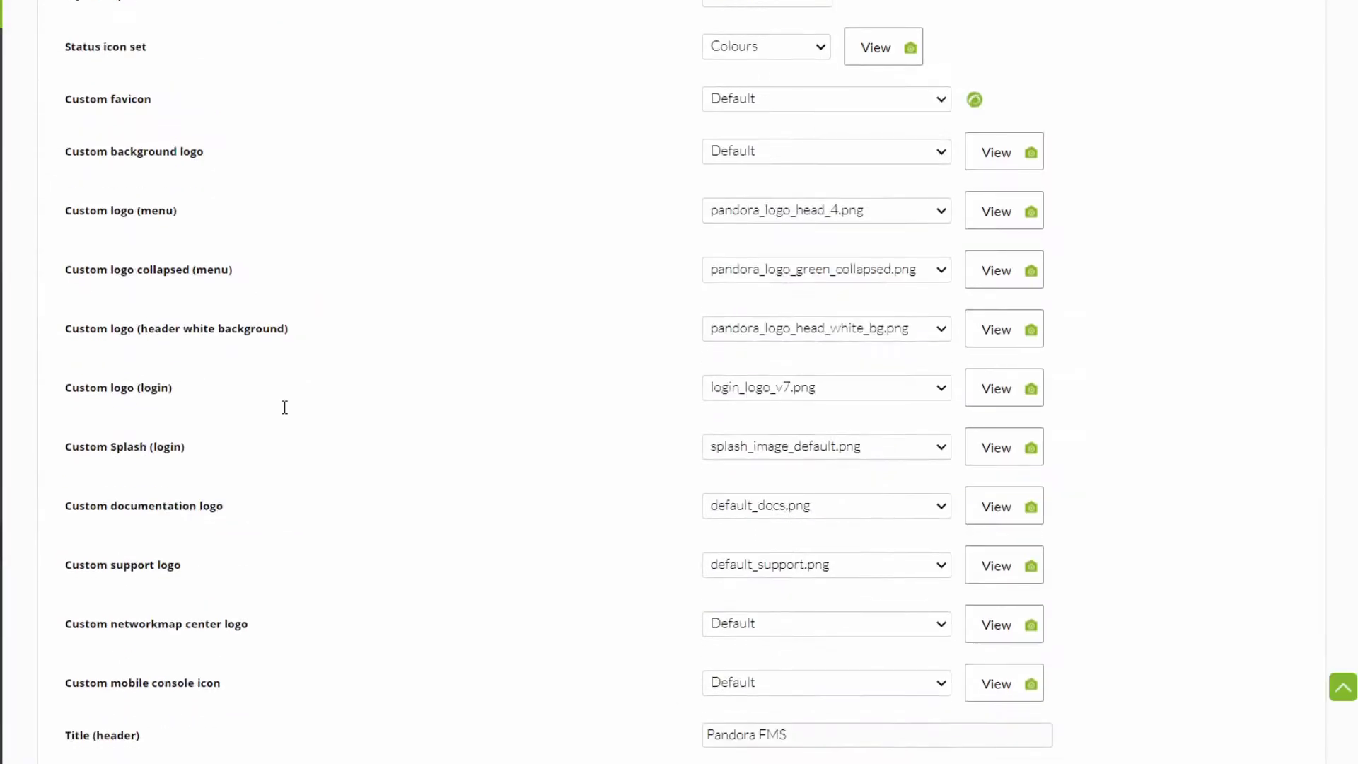
scroll(284, 408, down, 20)
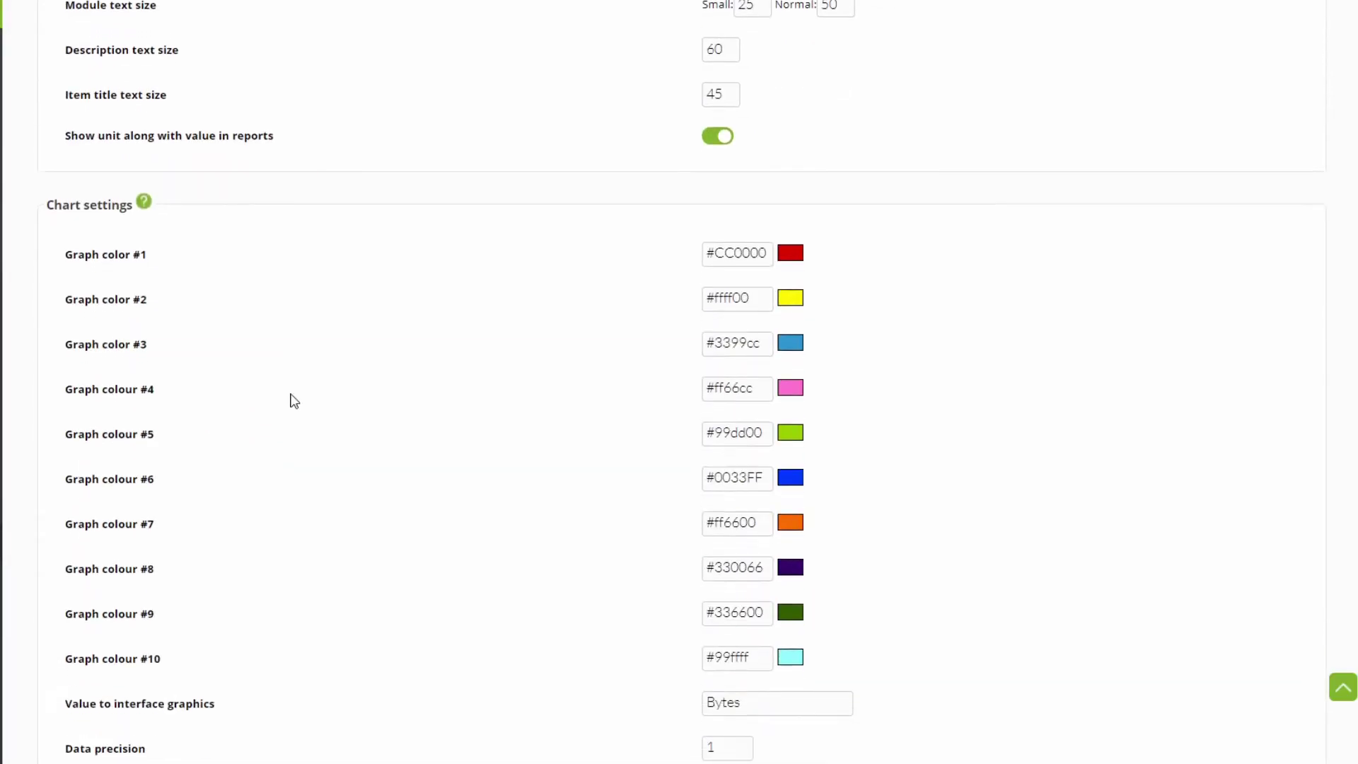
scroll(294, 401, down, 10)
drag(70, 170, 279, 176)
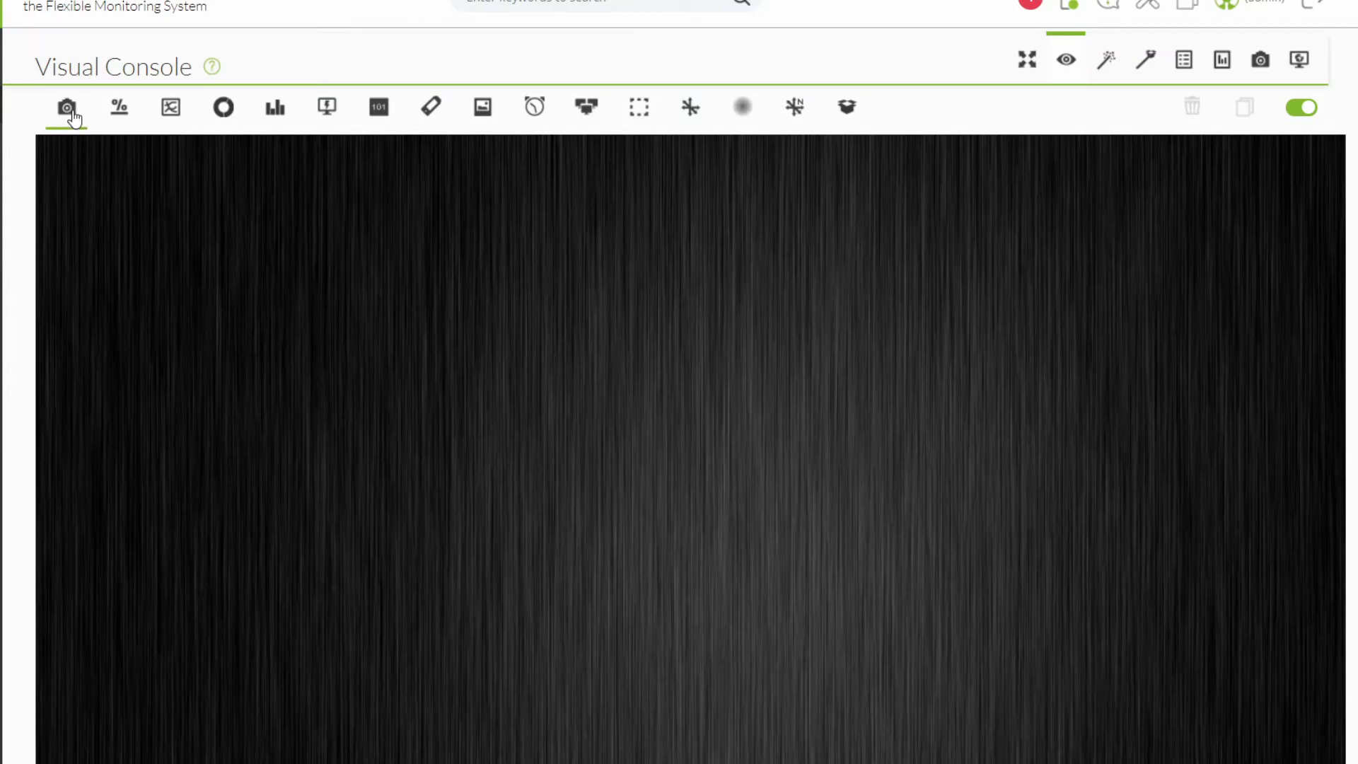
Browse the static image options from appliance to computer, then cancel without adding the element.
click(70, 111)
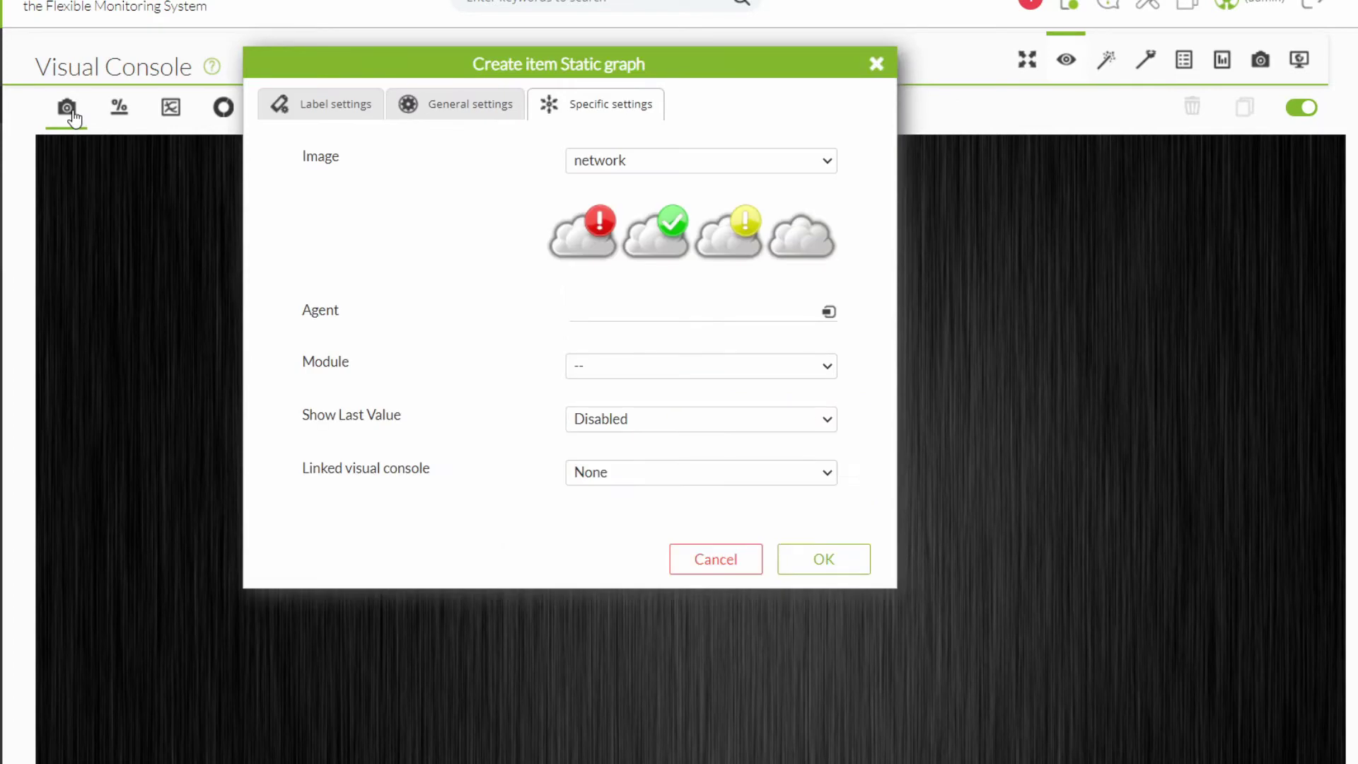
click(687, 164)
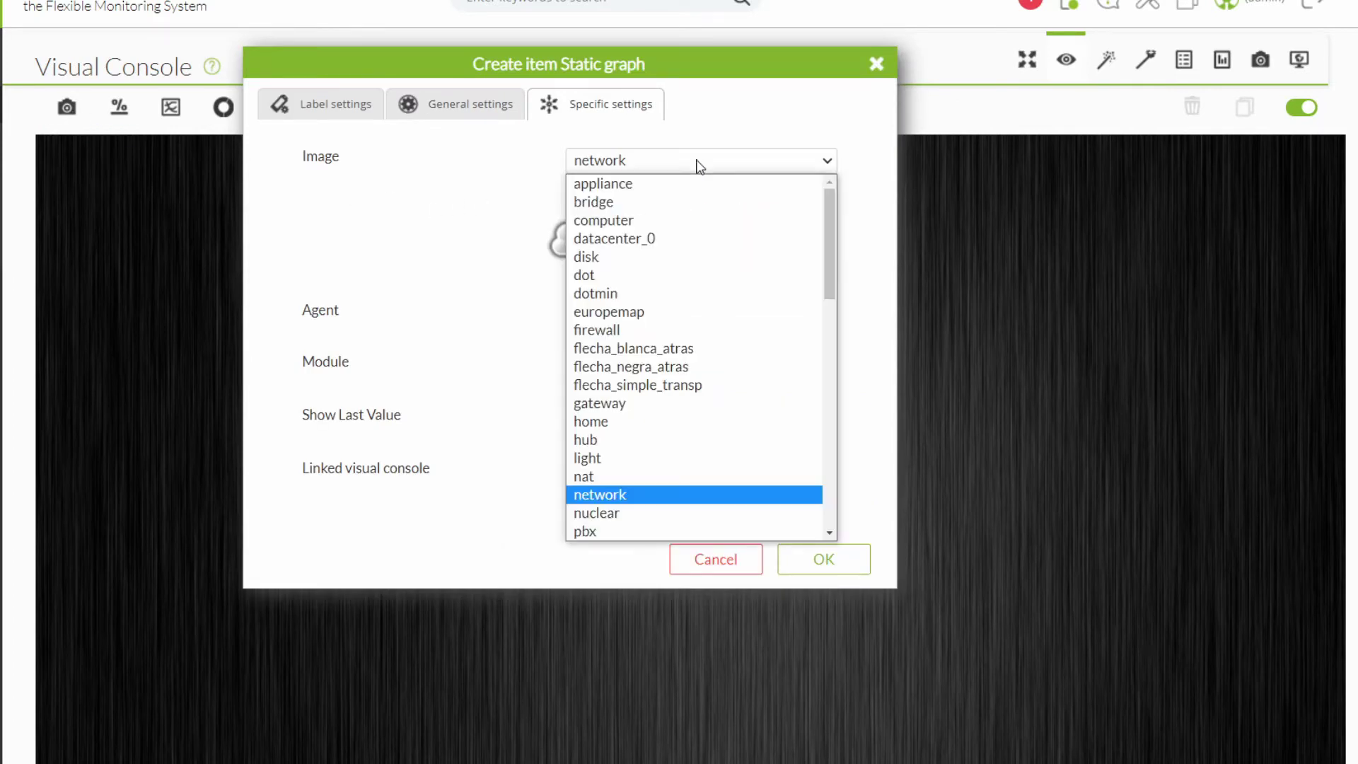
click(668, 181)
key(Down)
key(Down)
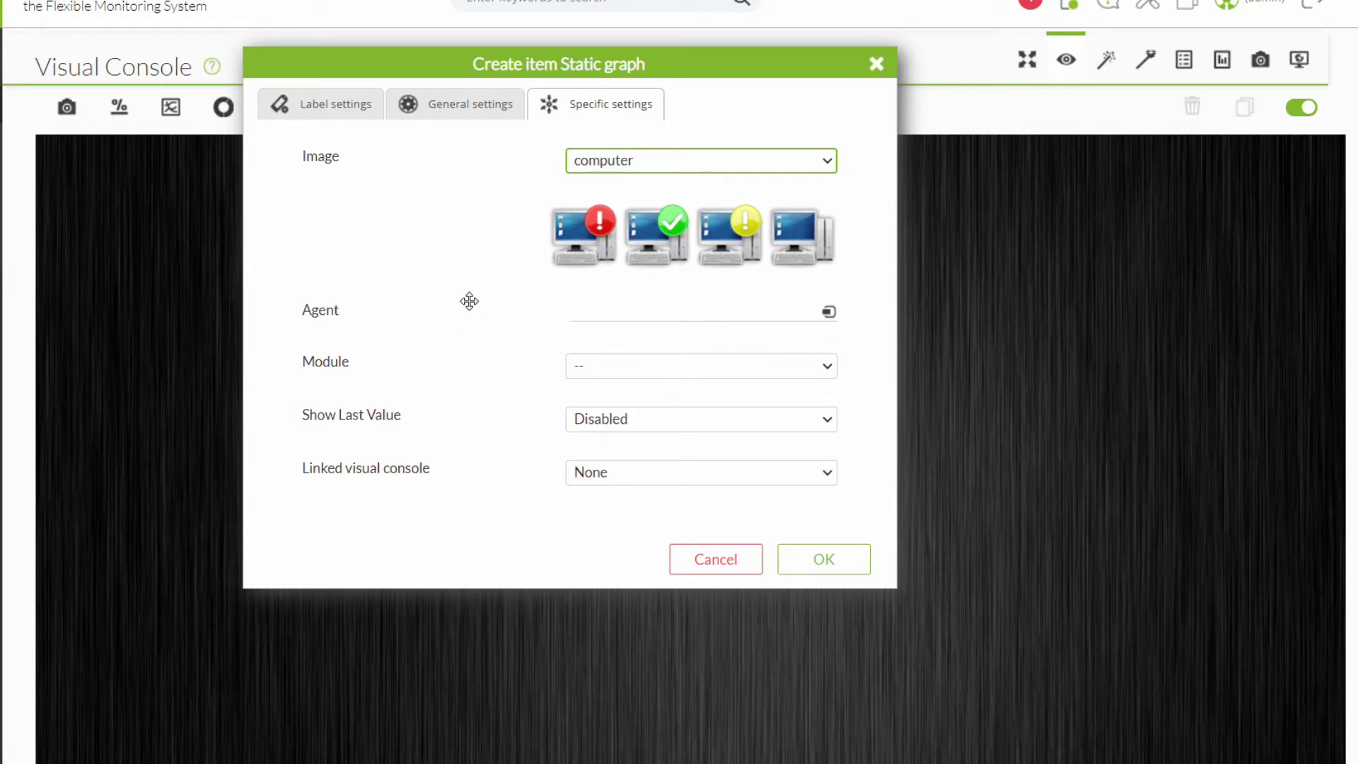
click(876, 64)
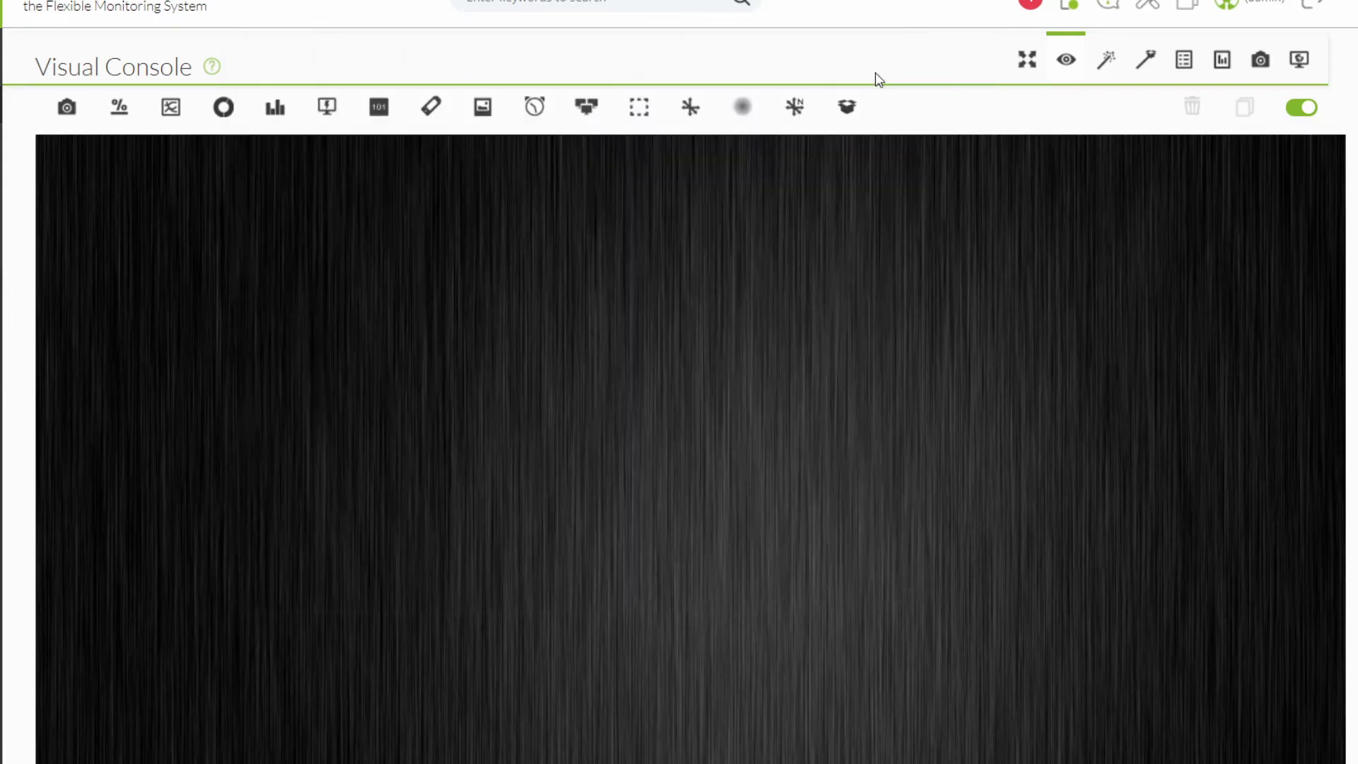
Open the simple value and label item setups, closing each without adding anything.
click(380, 122)
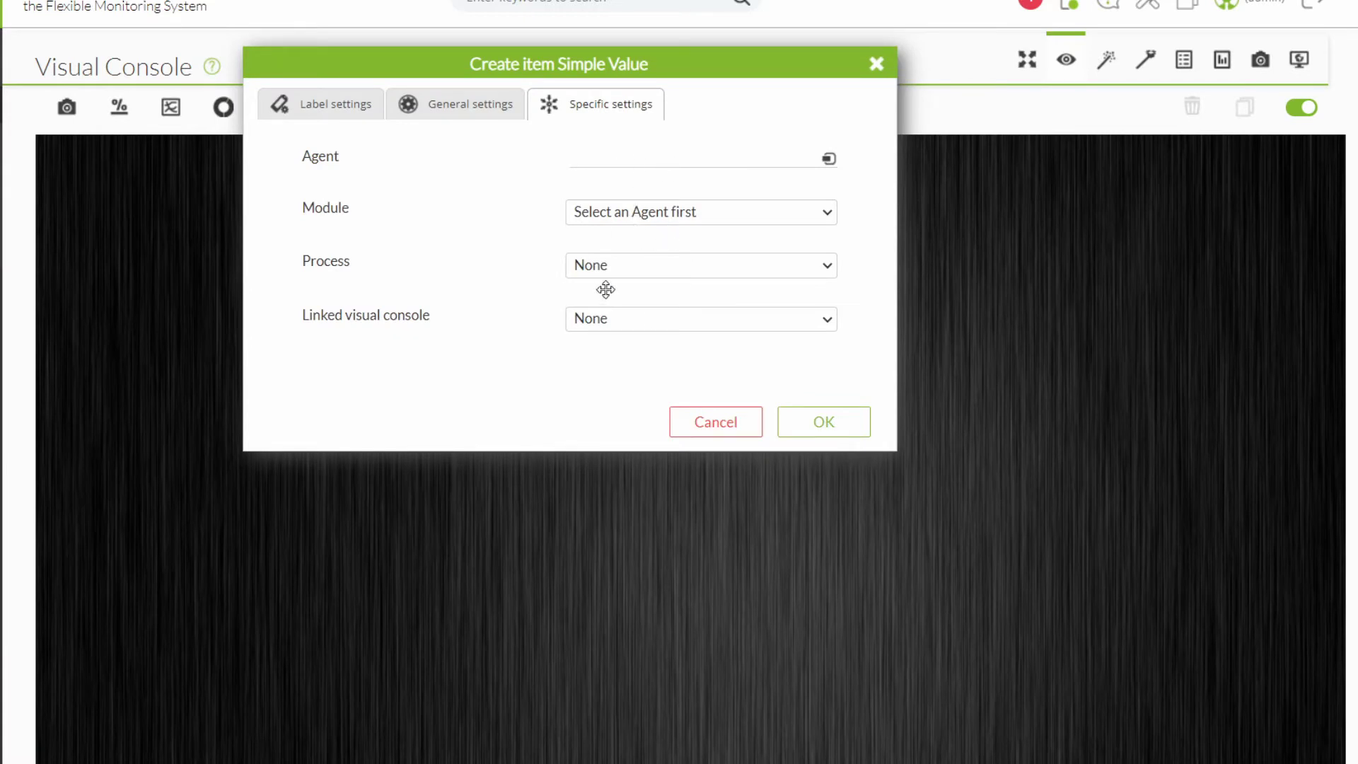
click(876, 64)
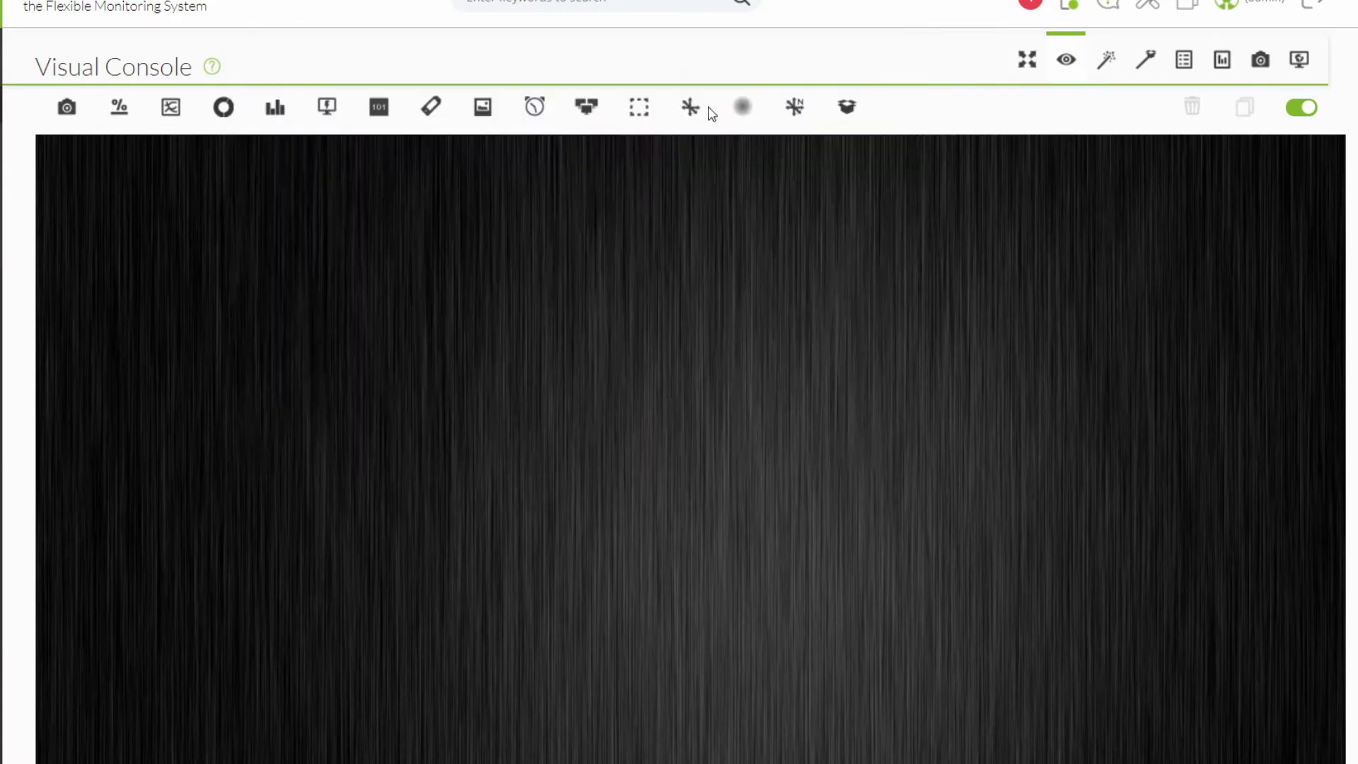
click(428, 107)
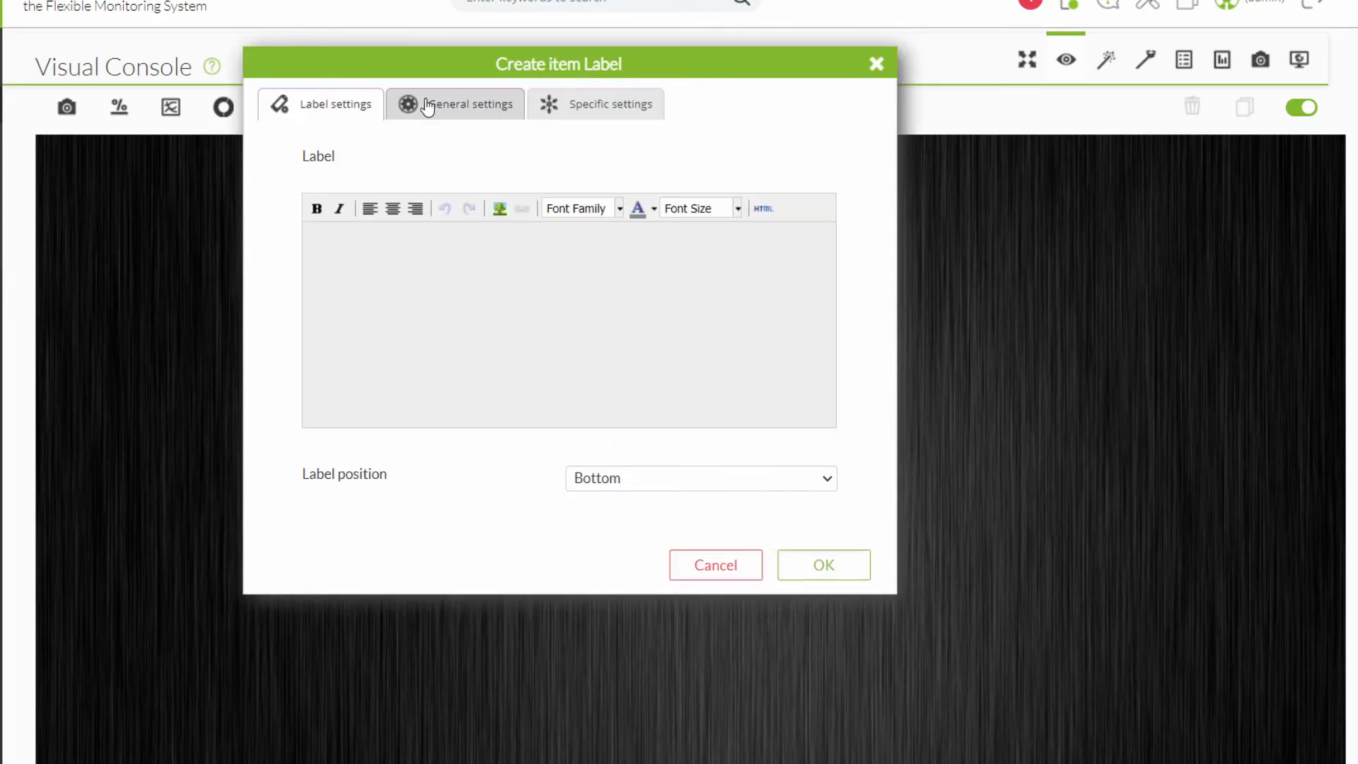
click(875, 64)
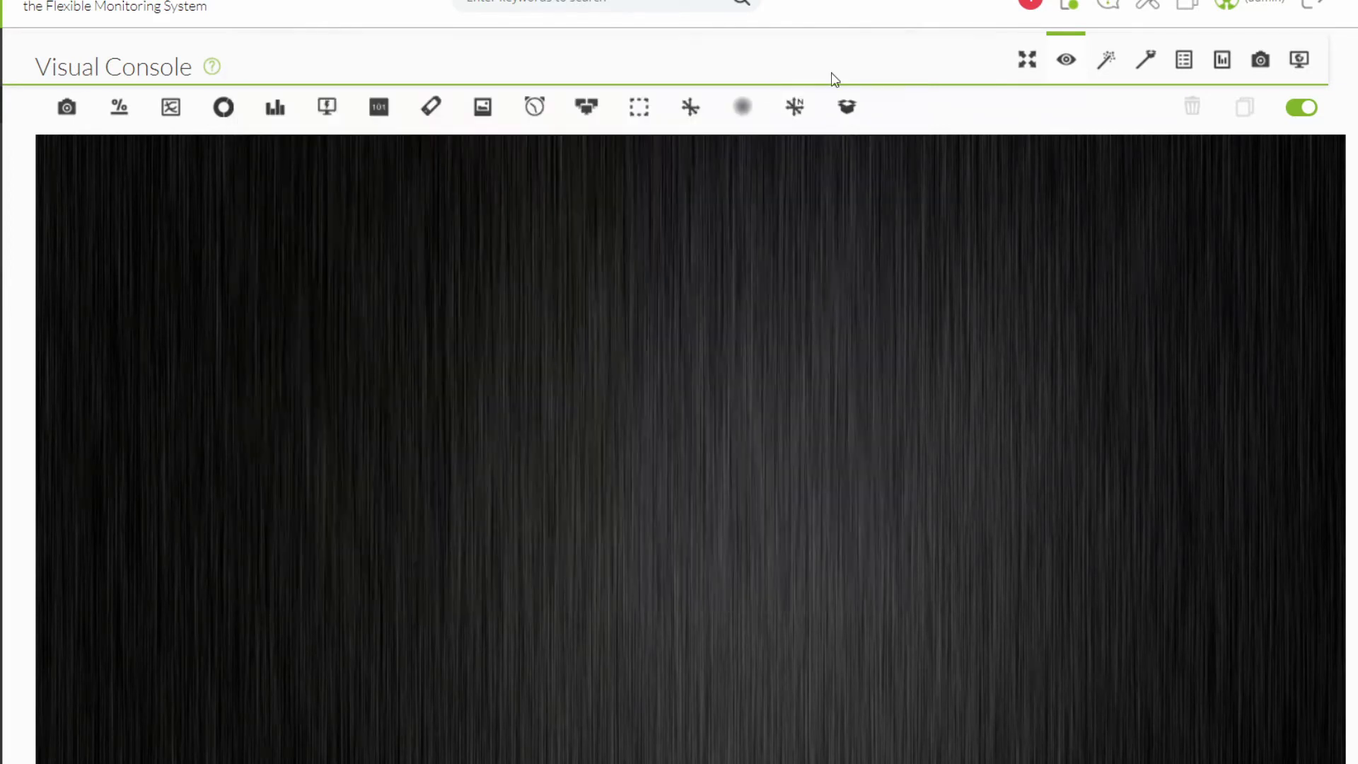
Start a new icon item and step through its images to computer.
click(479, 112)
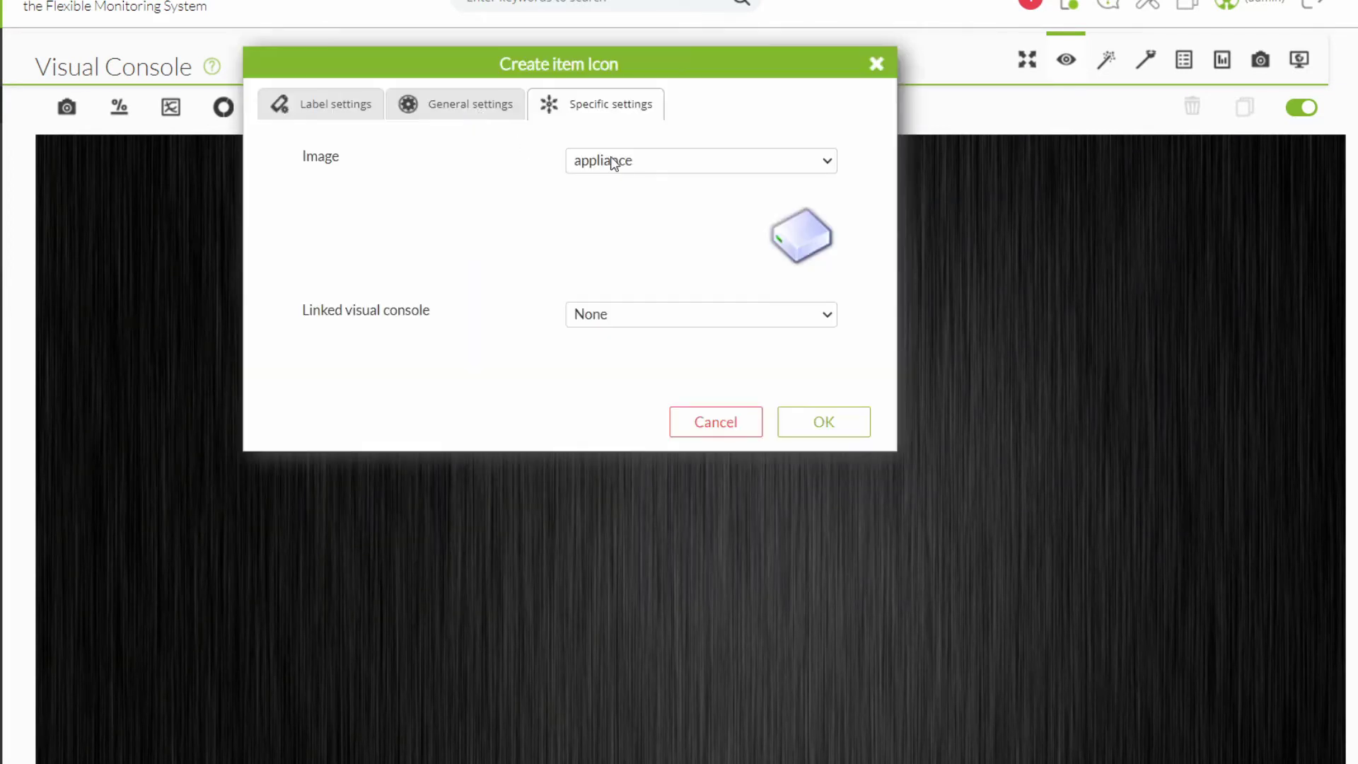
click(647, 160)
click(636, 203)
key(Down)
key(Down)
key(Down)
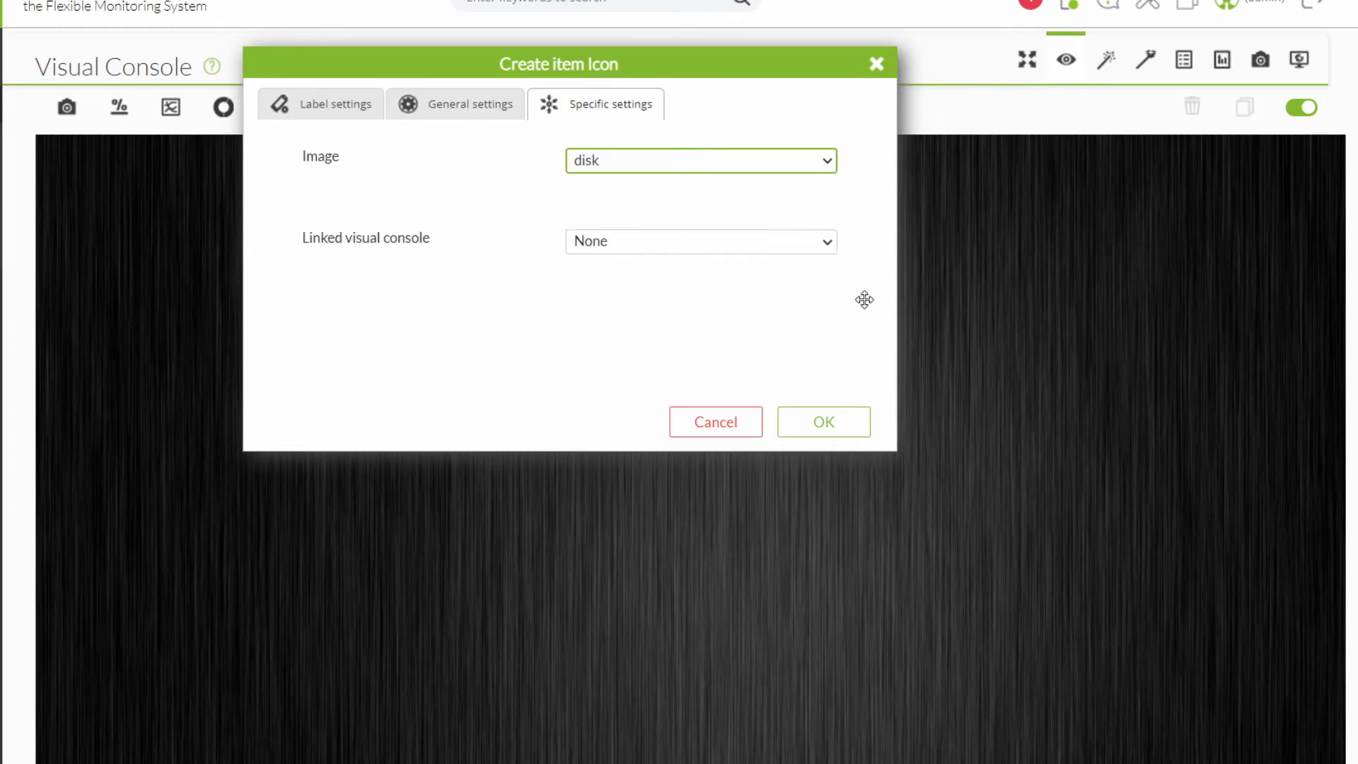
key(Down)
key(Down)
key(Down)
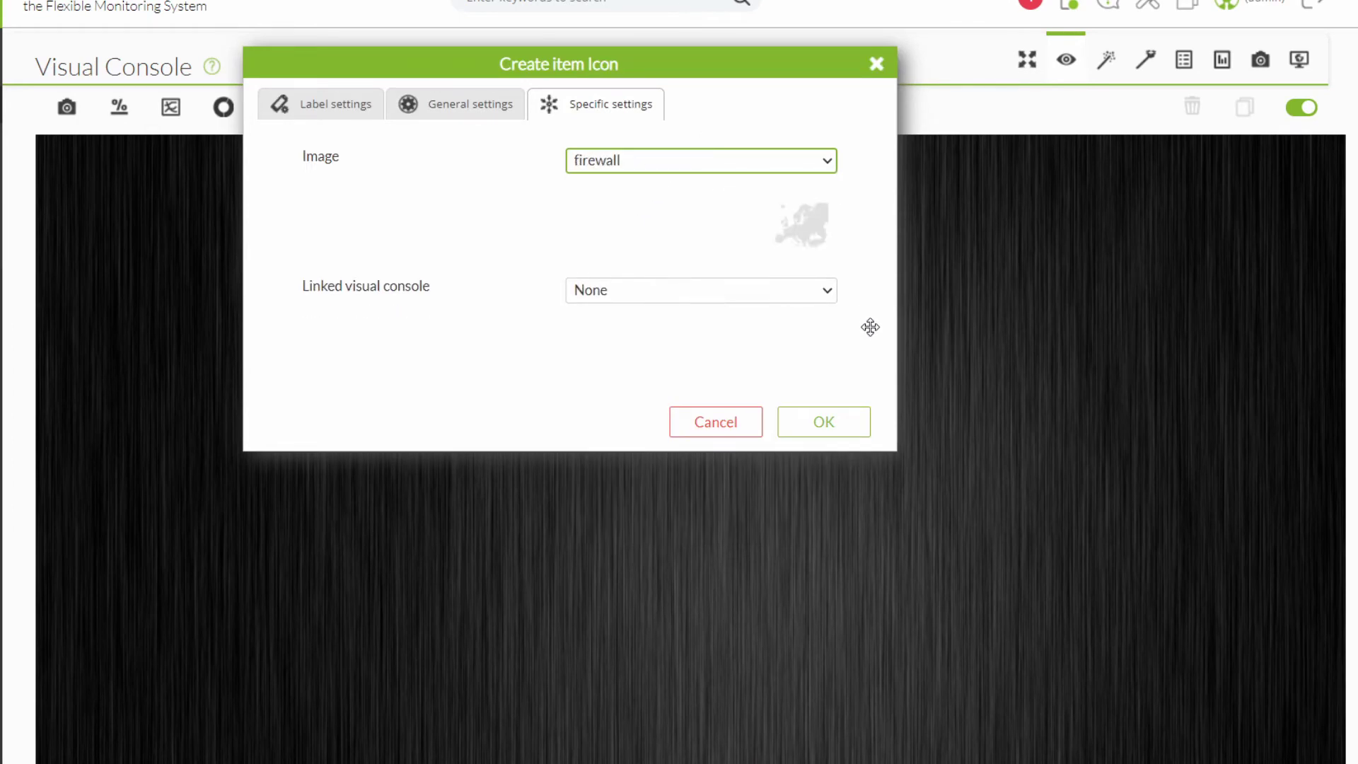
key(Up)
key(Up)
key(Up)
key(Up)
key(Up)
key(Up)
key(Up)
Close the icon setup, then open and close the label setup unsaved.
click(876, 64)
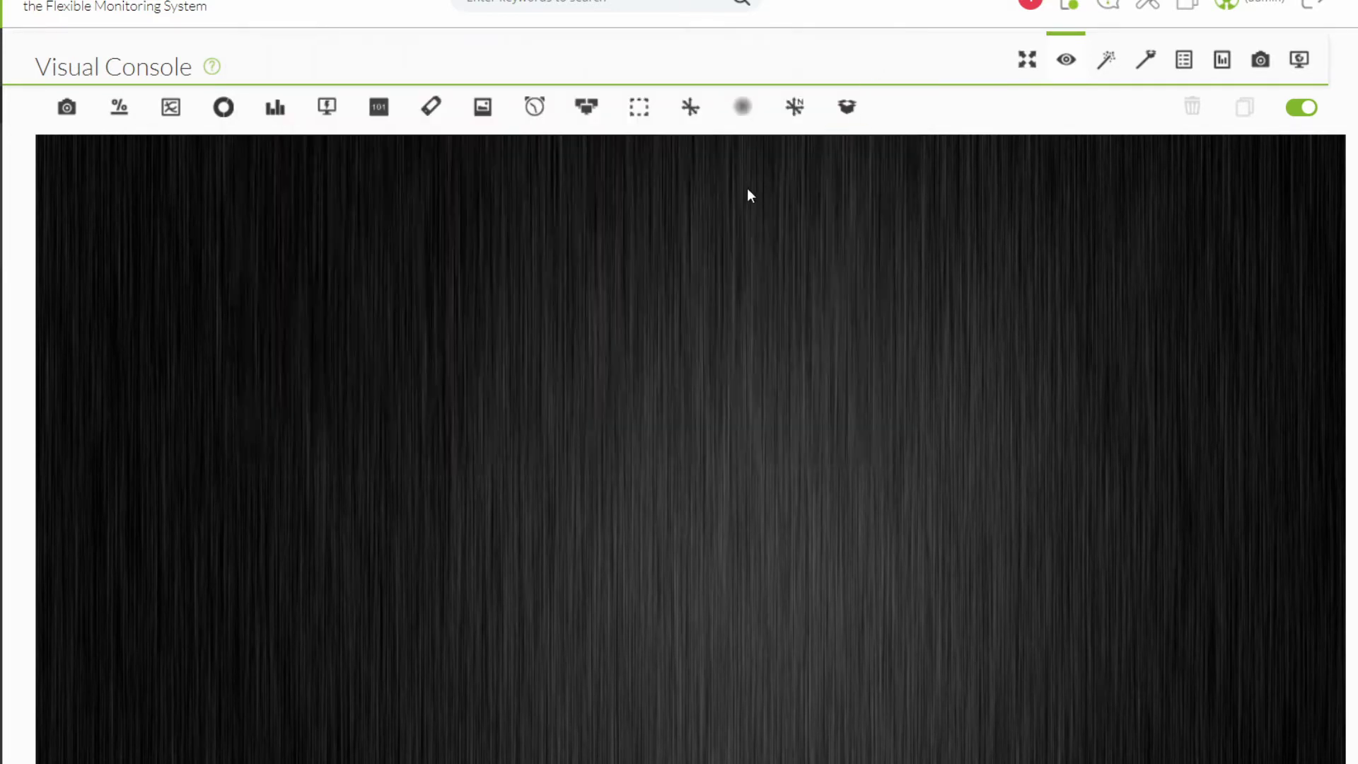
click(430, 106)
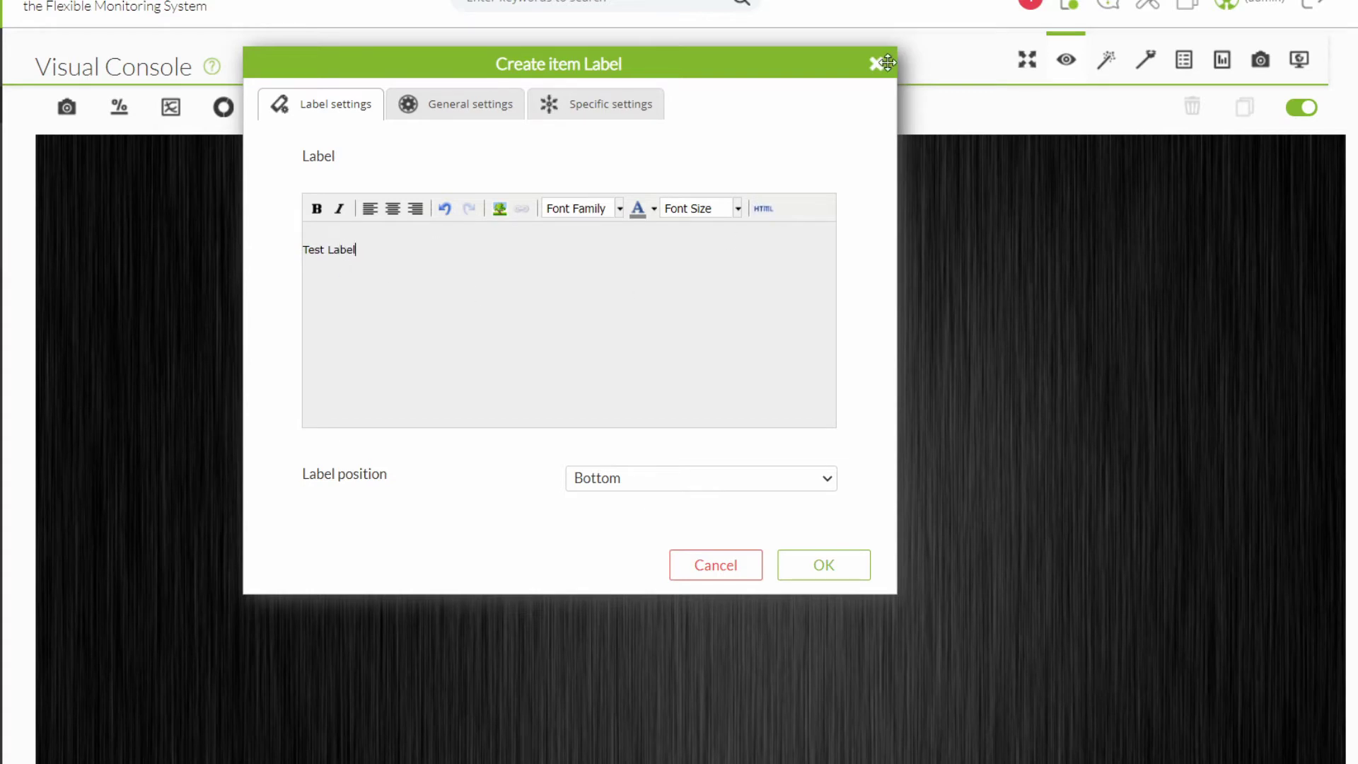
click(876, 64)
Review clock options (Simple analogic, Europe/Amsterdam, Only time), then dismiss without adding a clock.
click(532, 107)
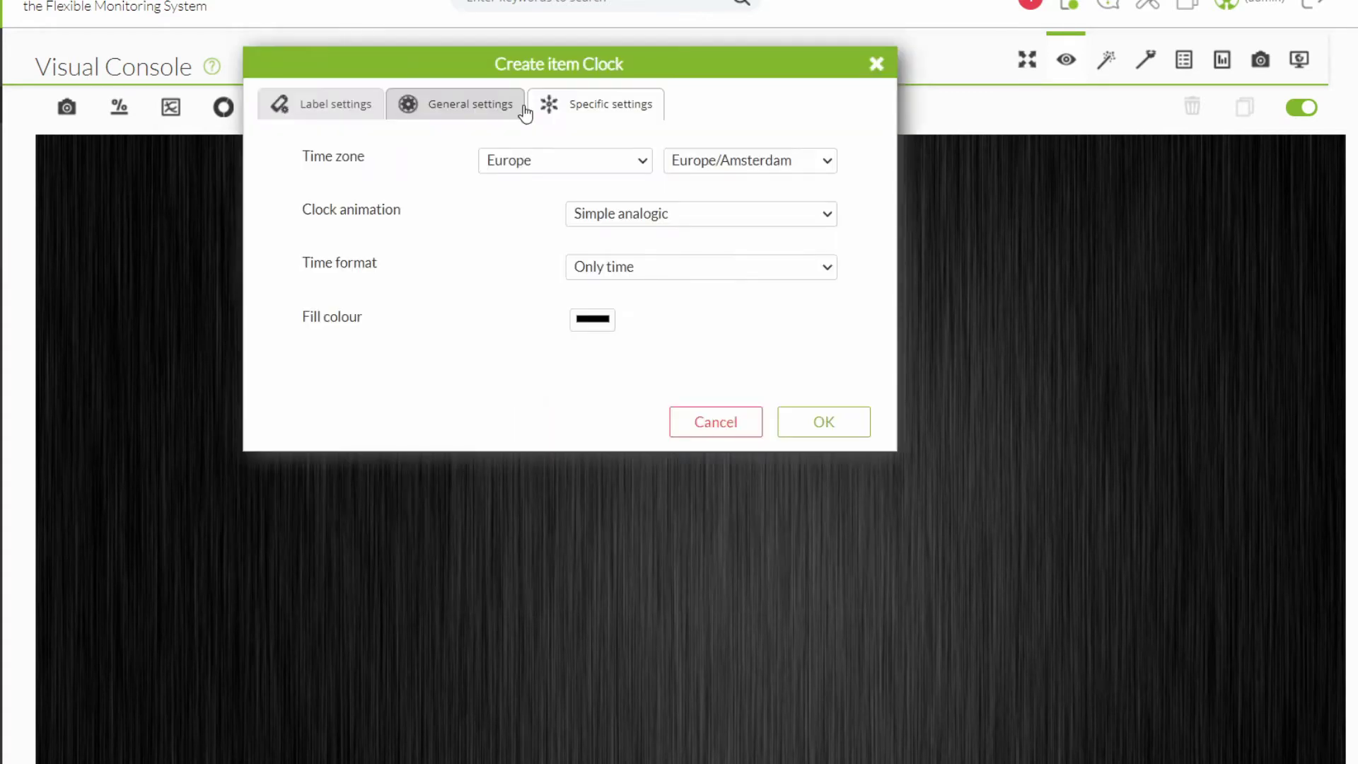
click(660, 214)
click(708, 255)
click(708, 221)
click(705, 236)
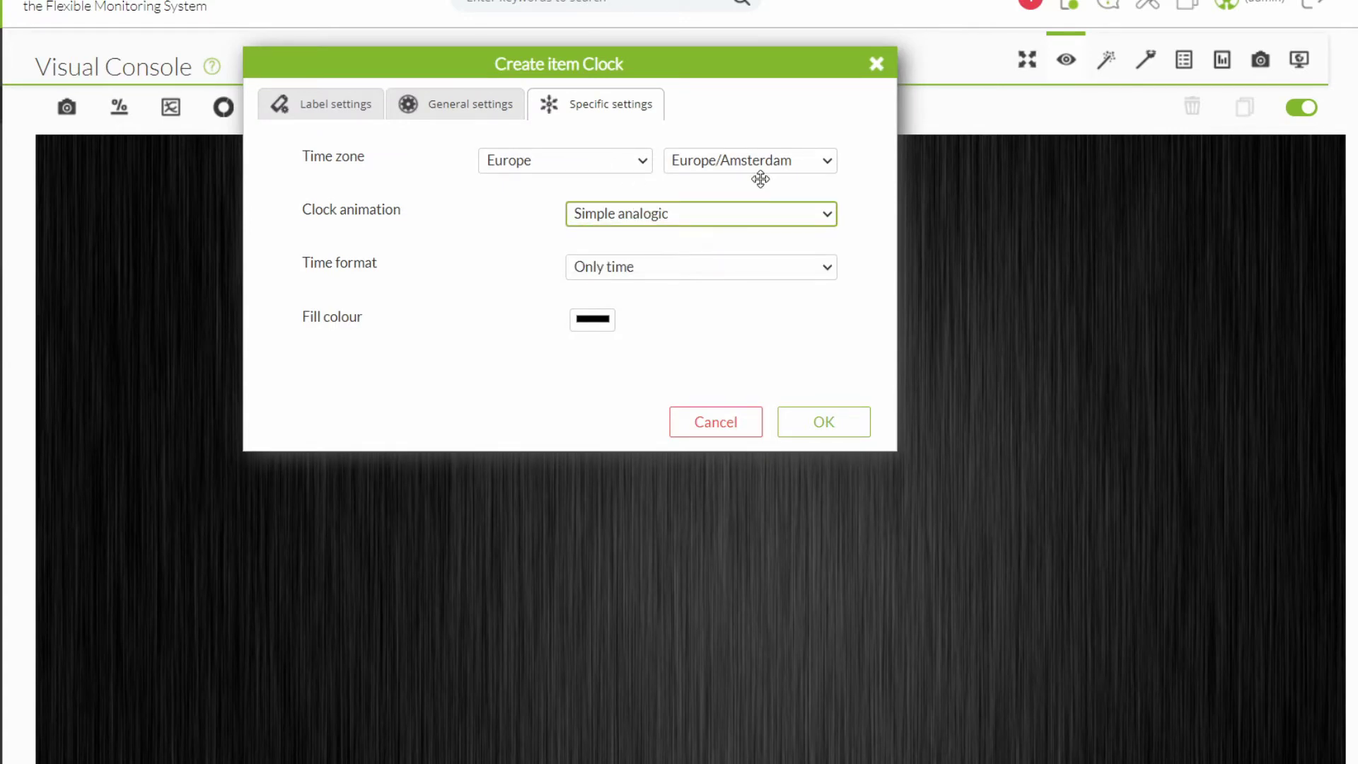
click(633, 162)
click(727, 159)
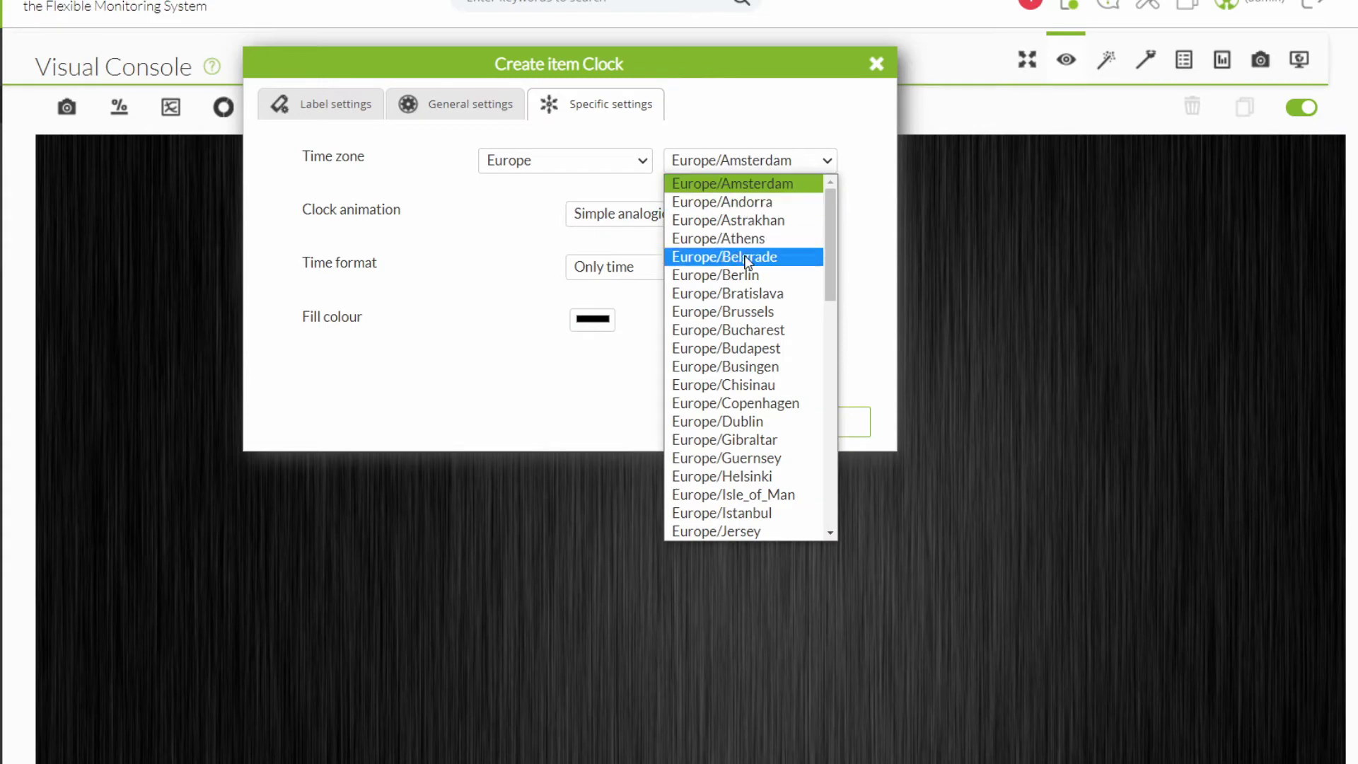
click(771, 181)
click(670, 269)
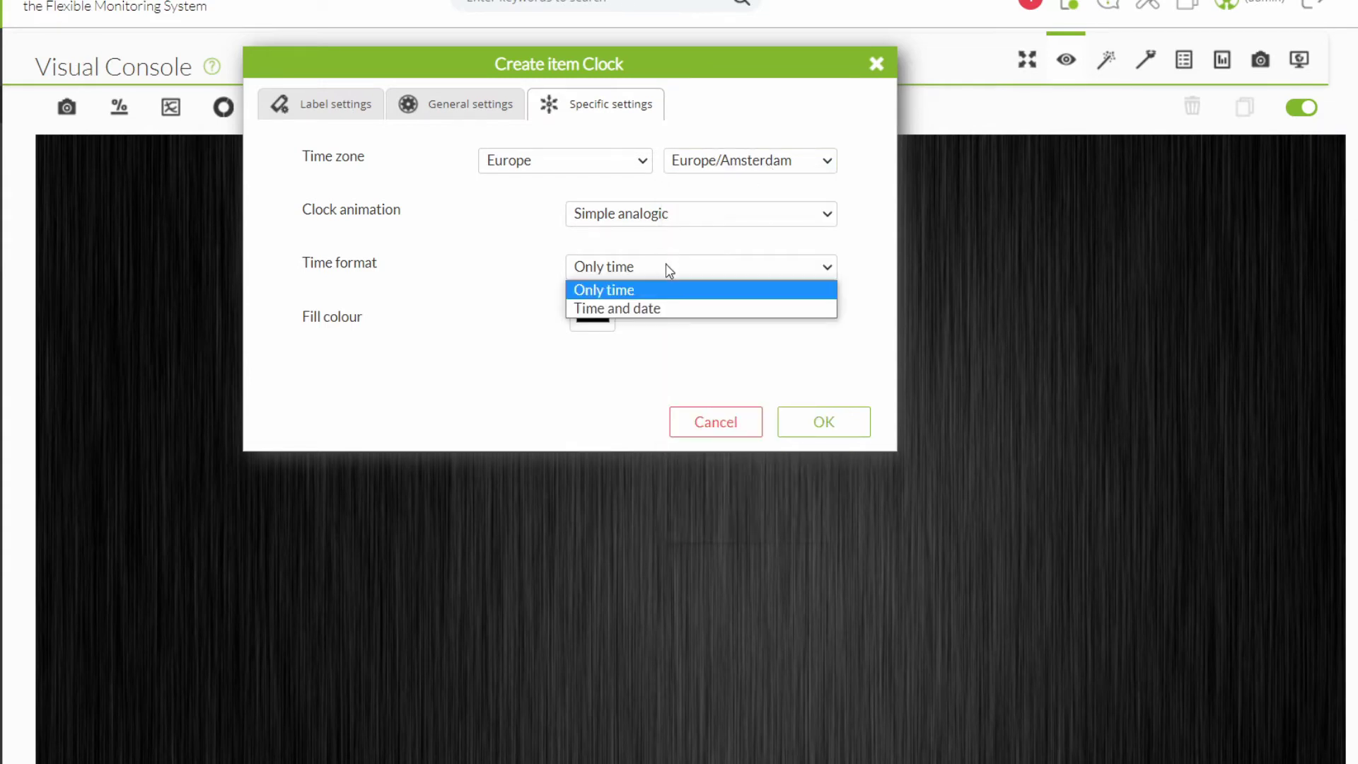
click(647, 291)
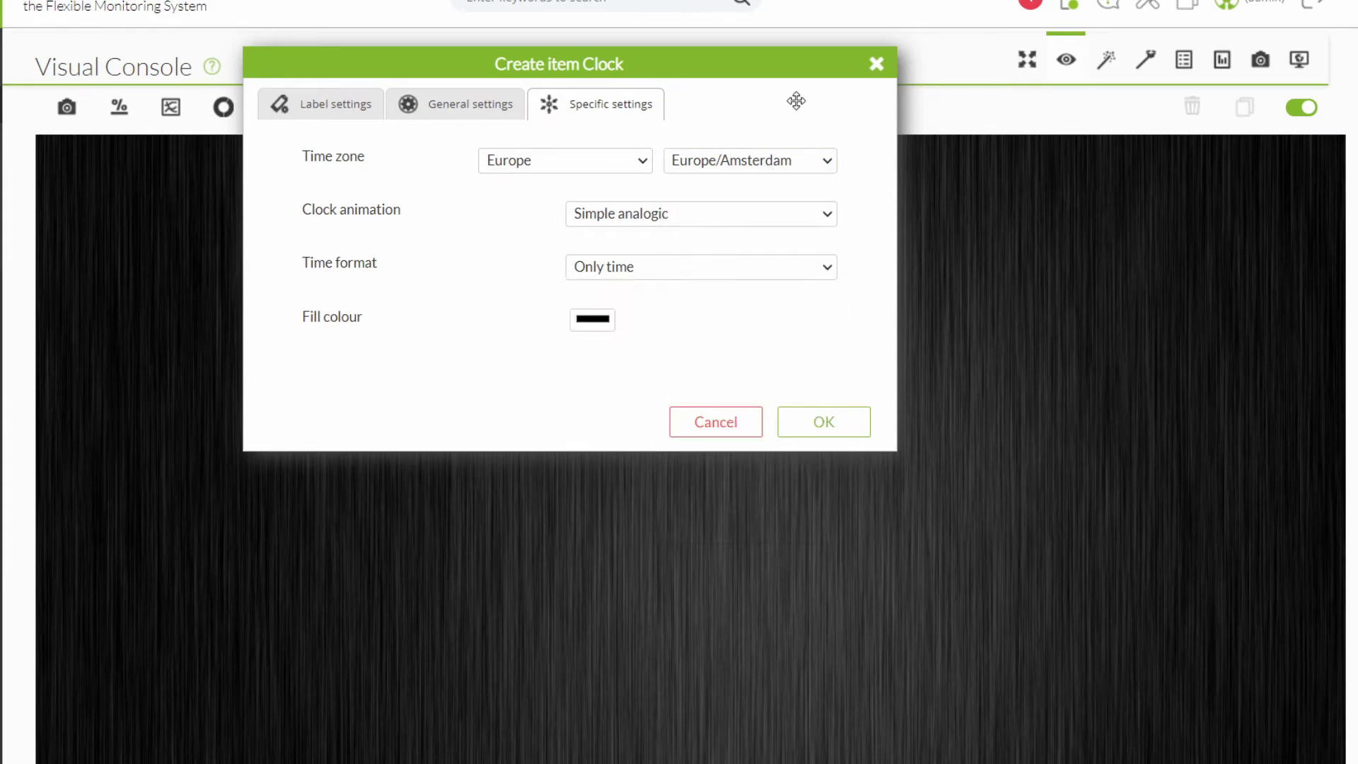
key(Escape)
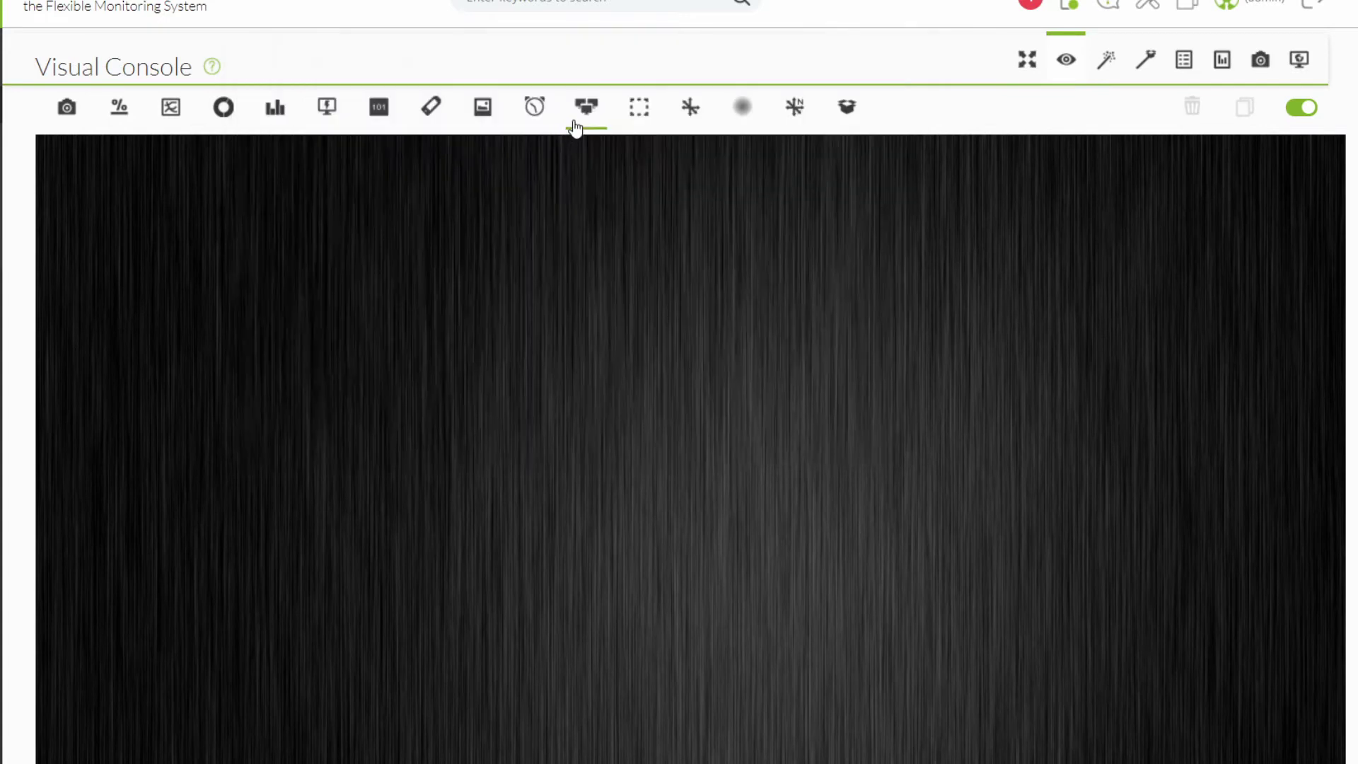
click(579, 124)
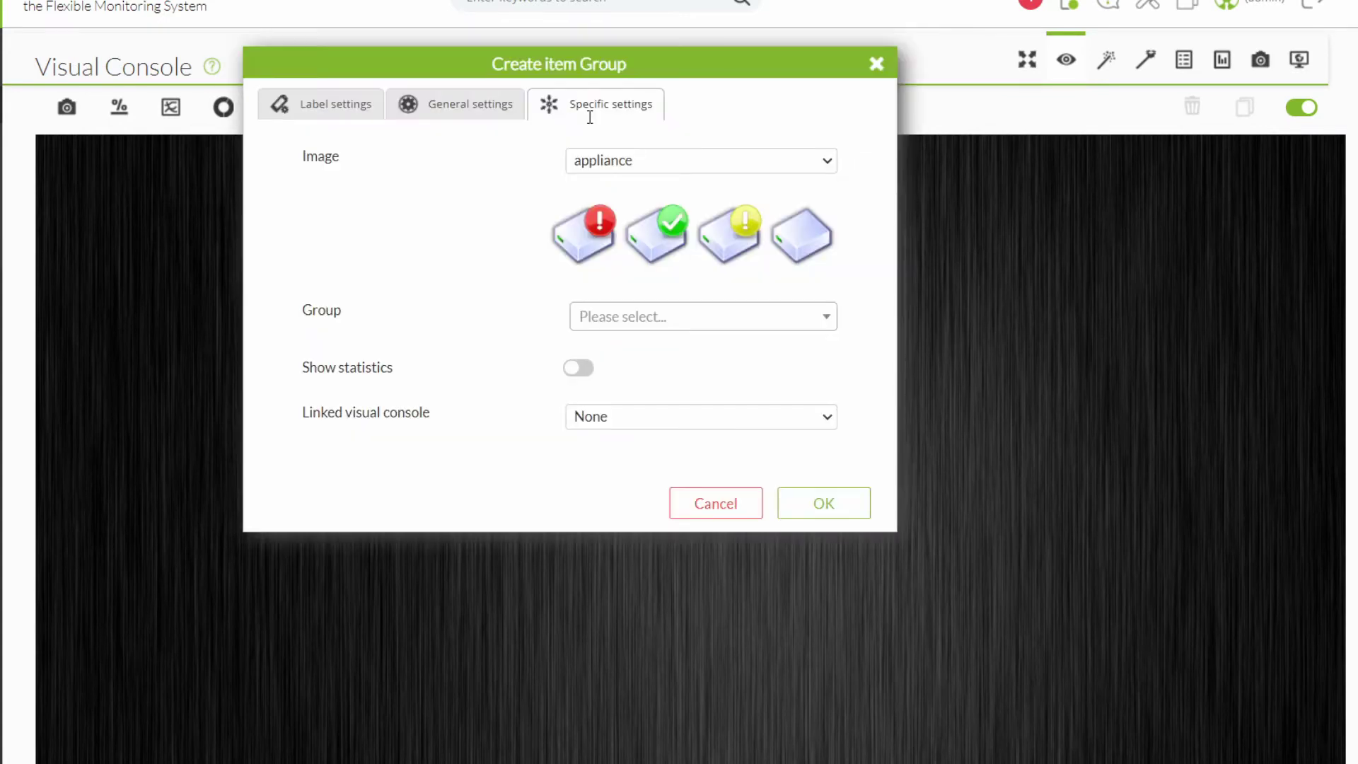
click(648, 321)
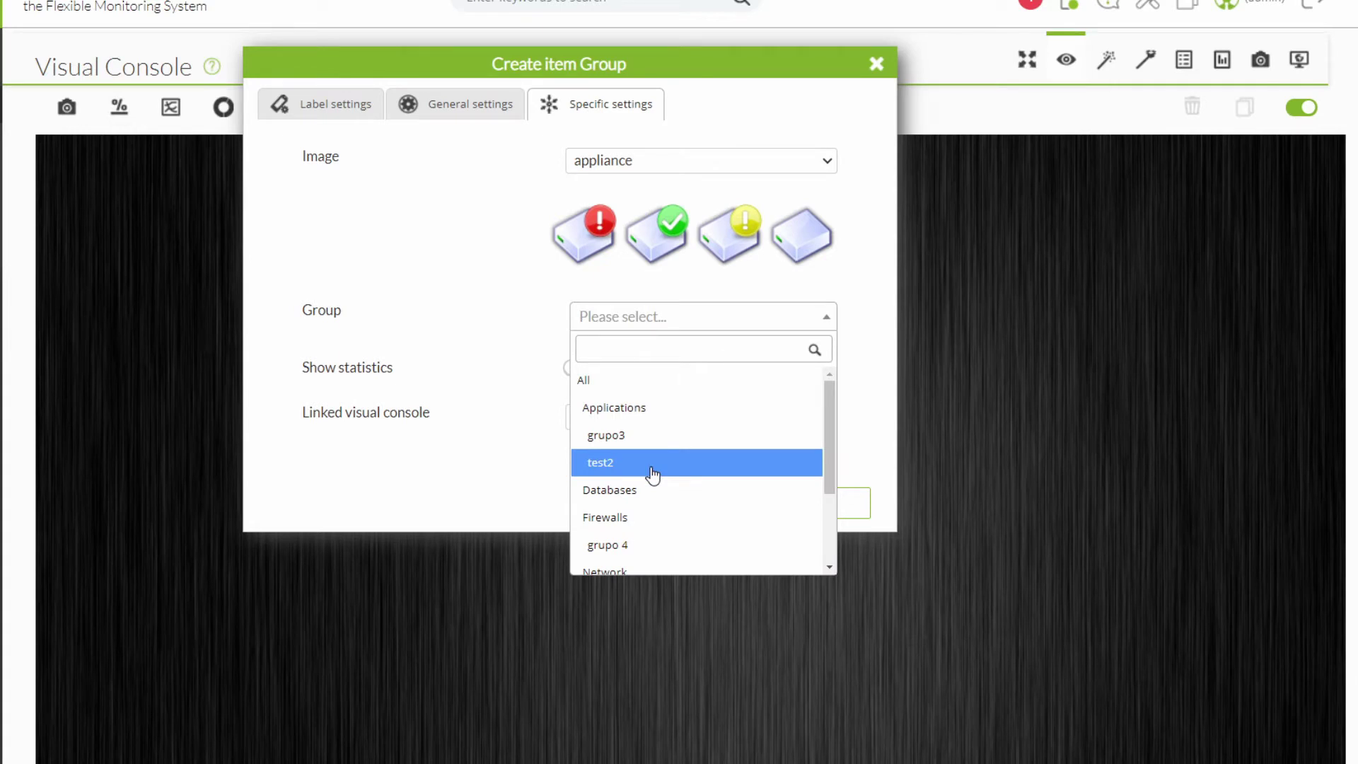
click(579, 382)
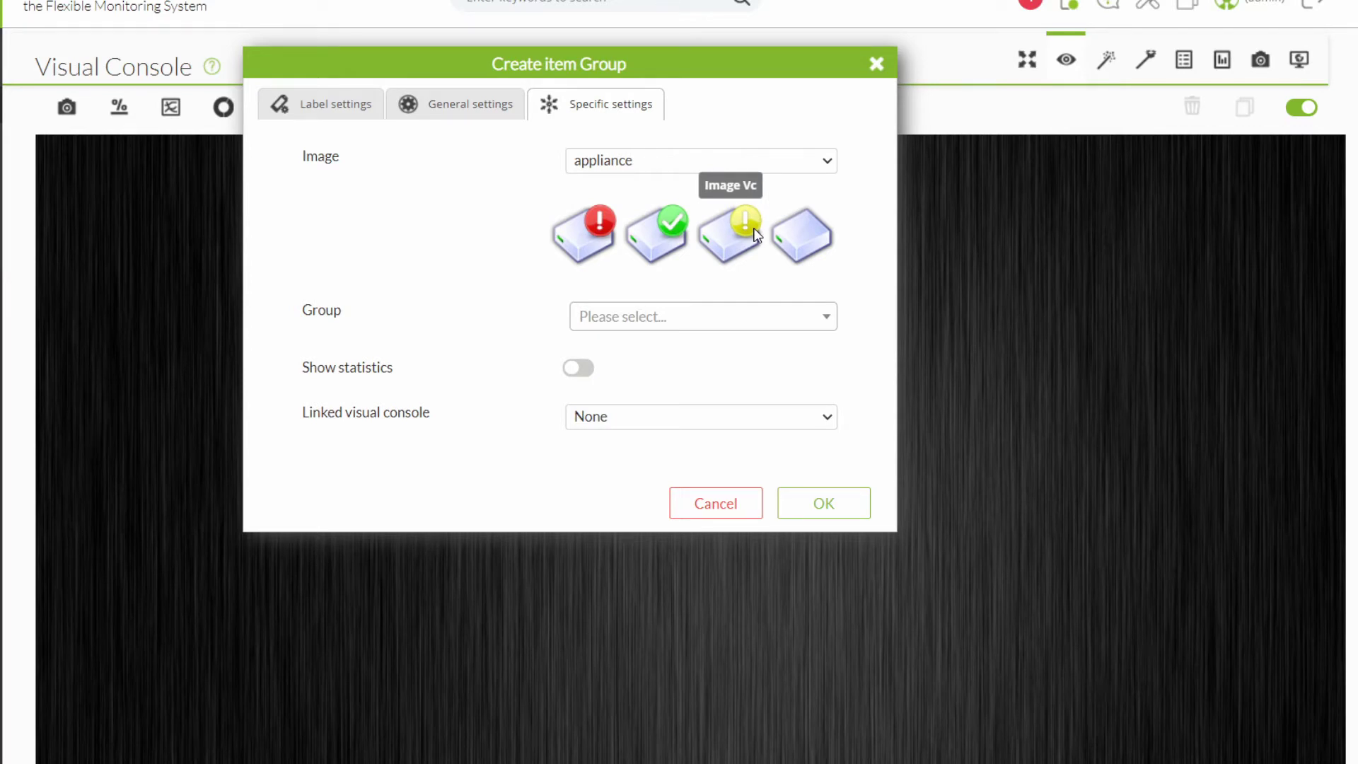
key(Escape)
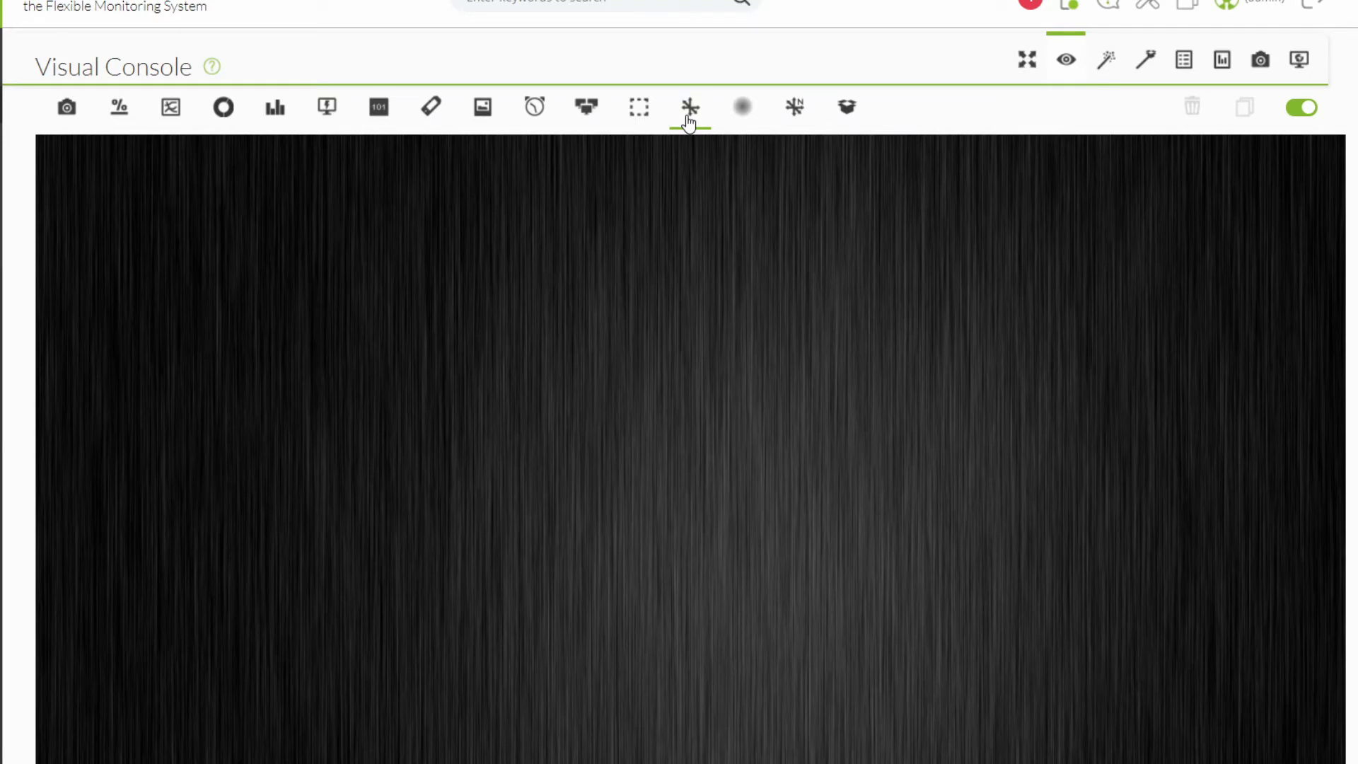
Try a red border and white fill on a new box item, then close it unsaved.
click(690, 122)
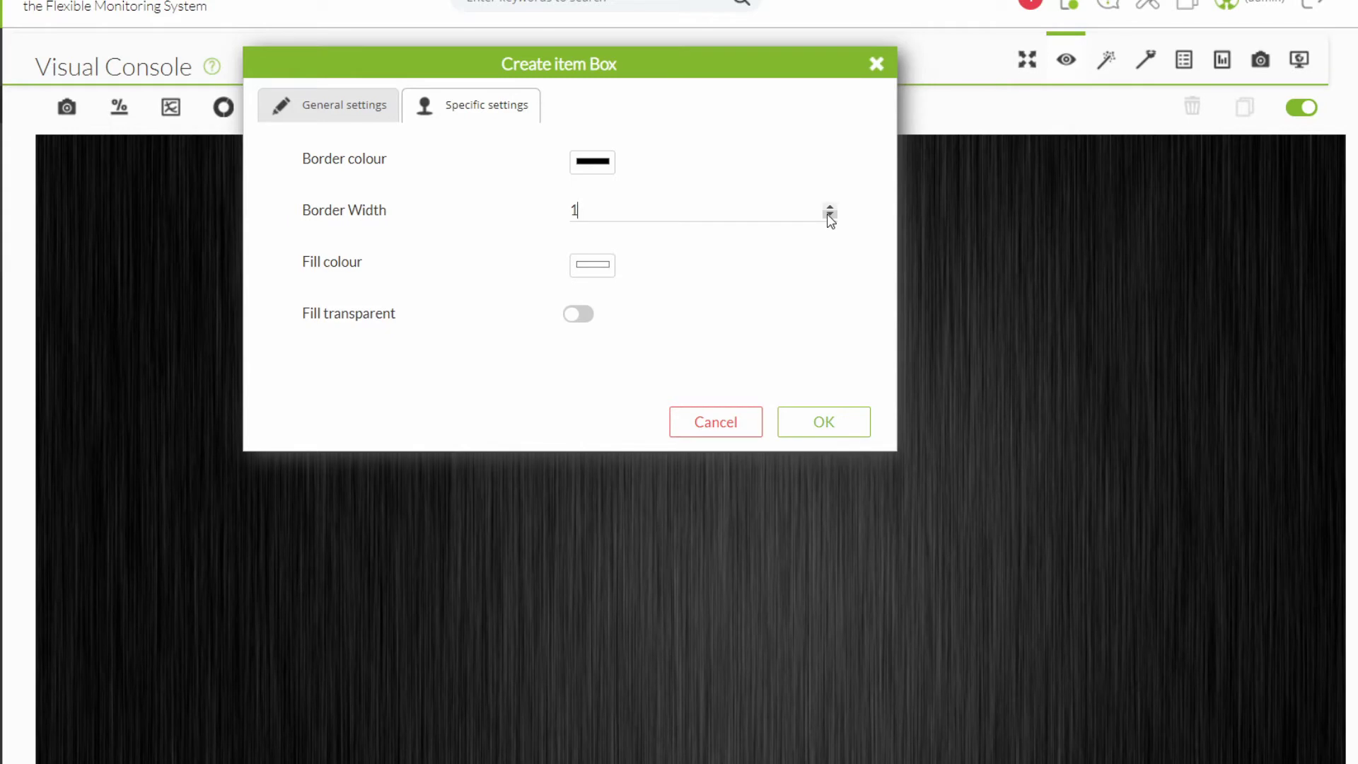
click(593, 161)
click(757, 193)
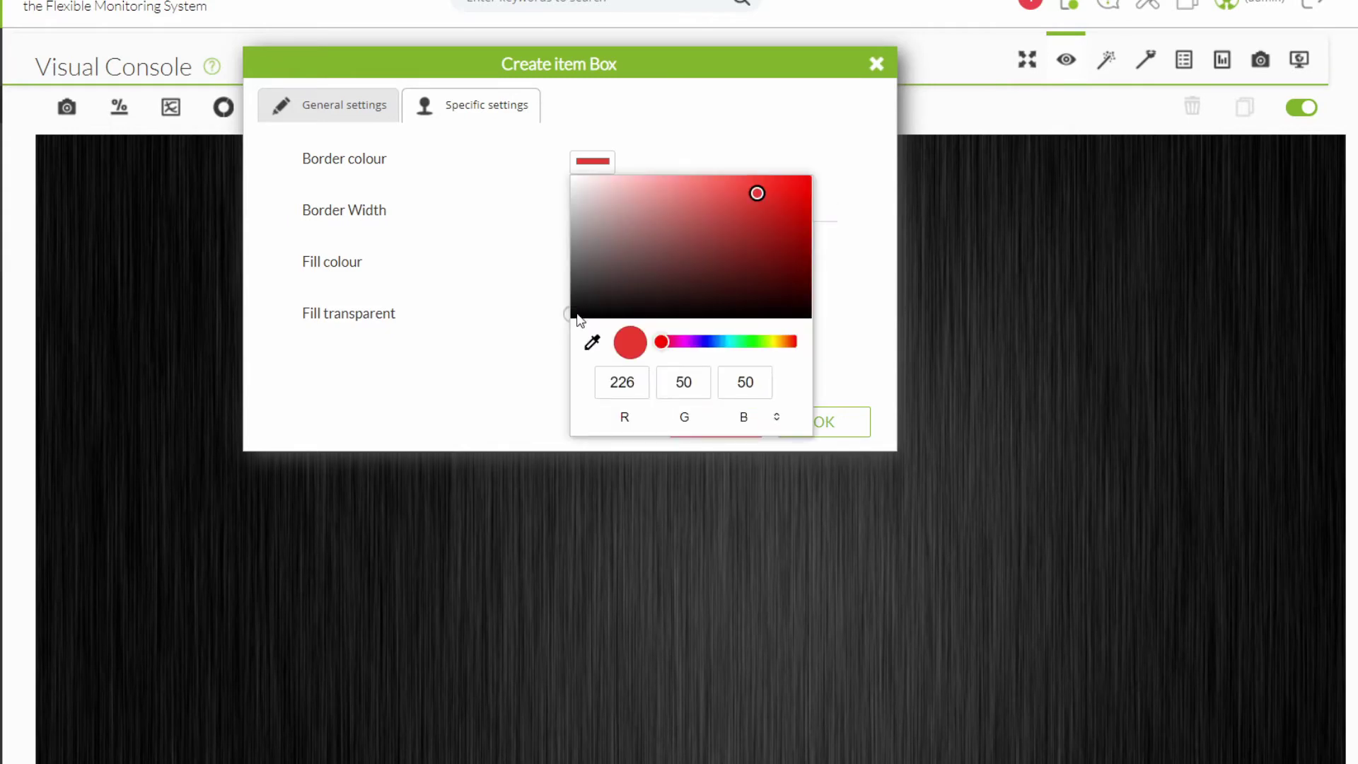
click(578, 316)
click(603, 272)
click(463, 252)
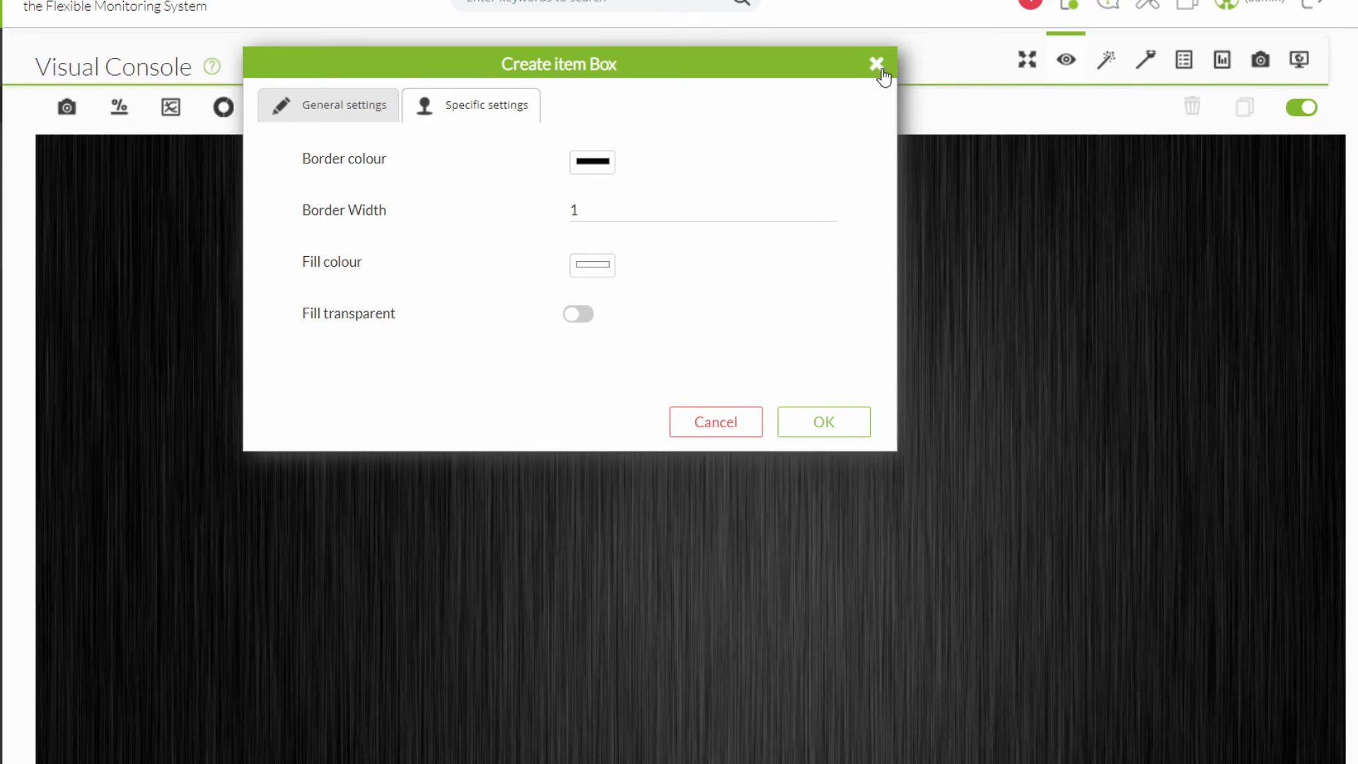
click(876, 64)
In a new Color Cloud item, add a red 12–15 range, then delete it.
click(742, 108)
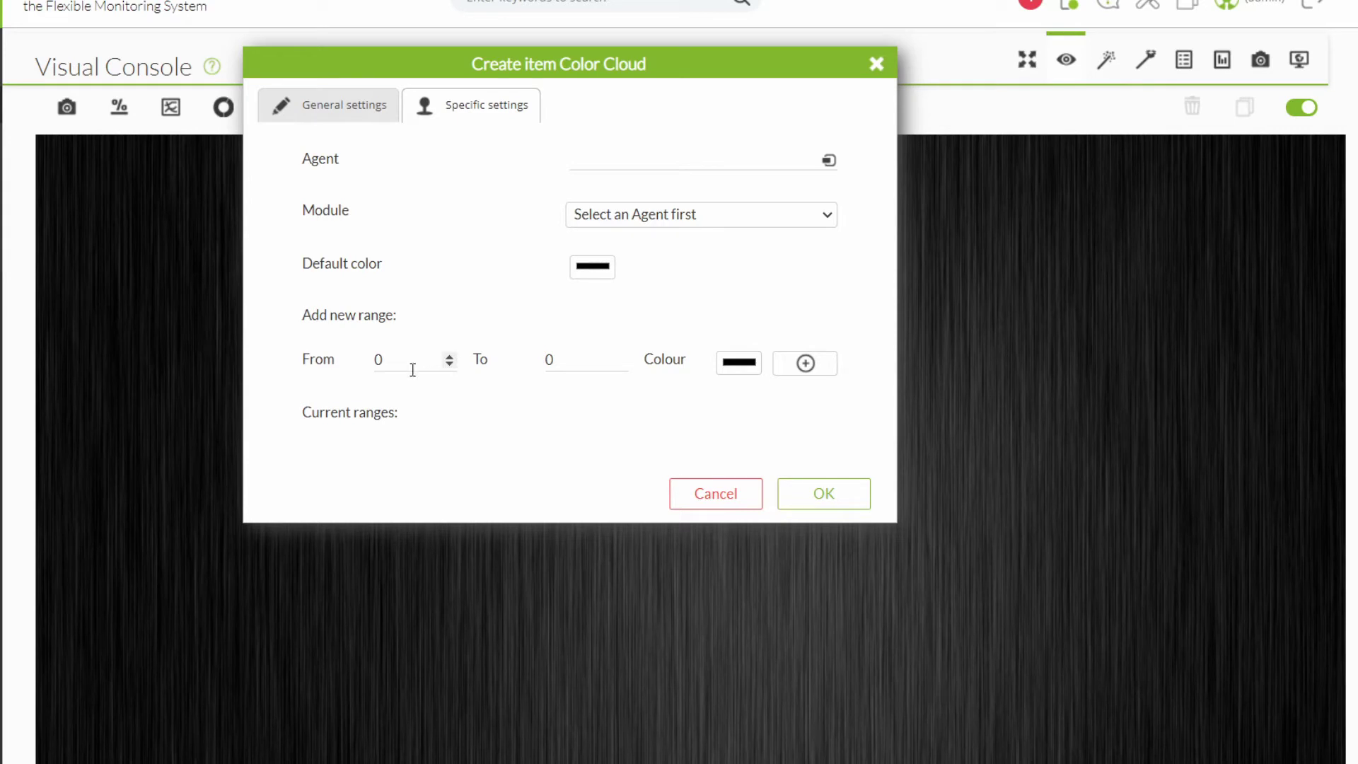
drag(387, 351, 360, 363)
text(12)
drag(561, 361, 529, 366)
text(15)
click(748, 364)
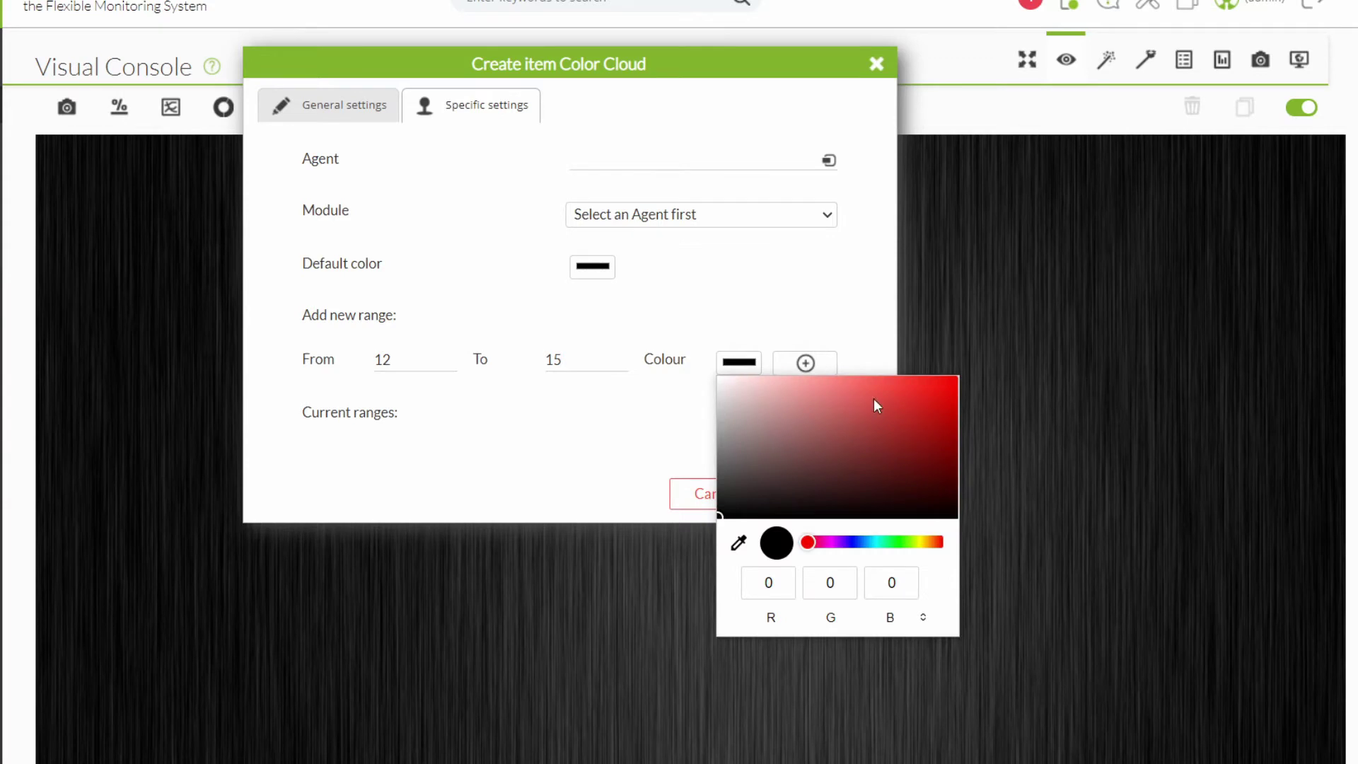
click(893, 396)
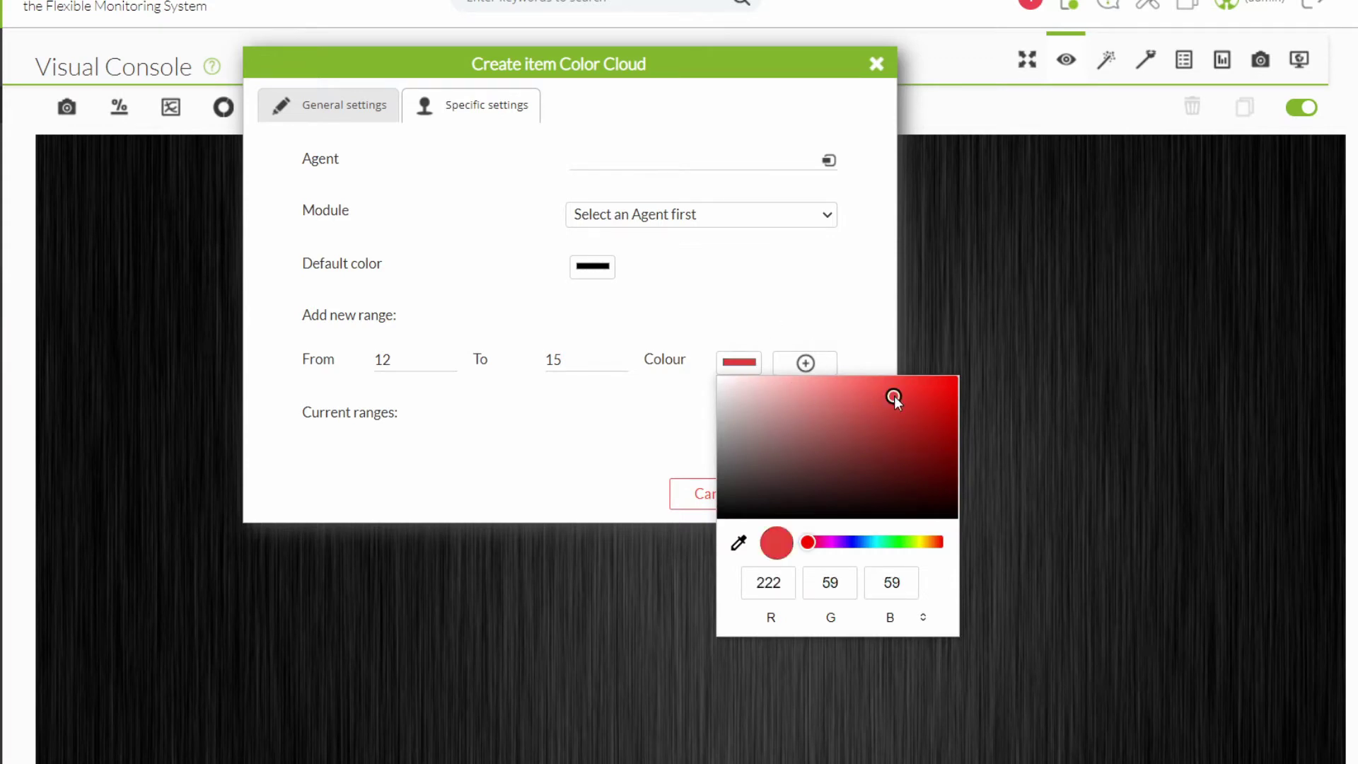
click(809, 329)
click(804, 364)
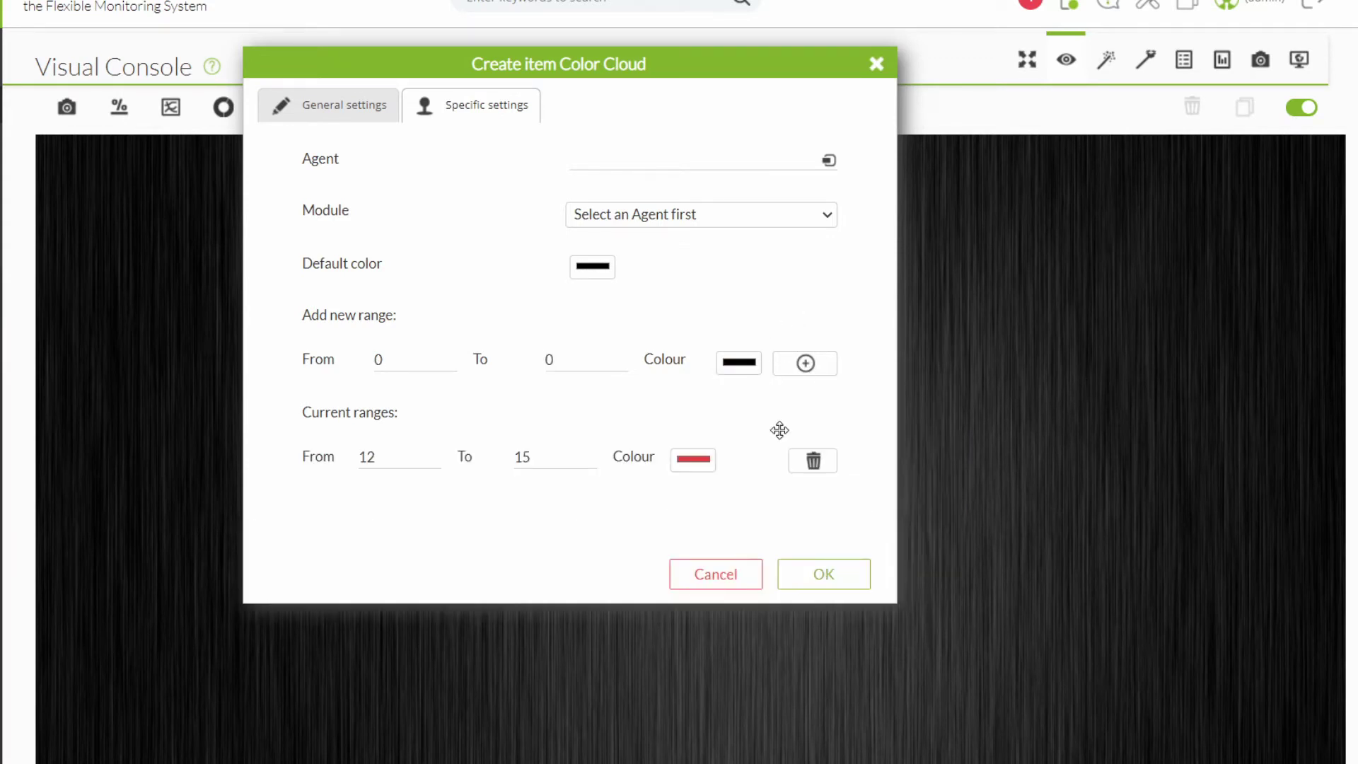
click(810, 464)
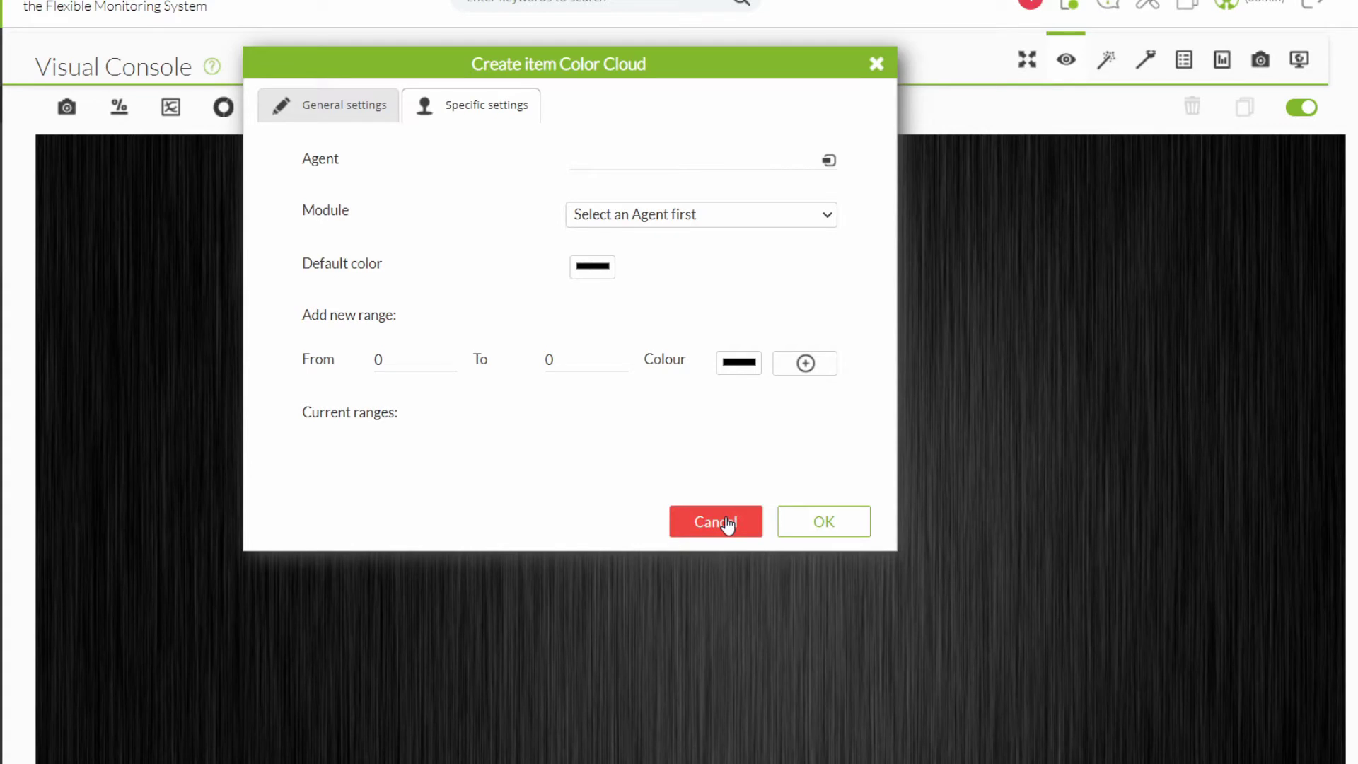
Discard the colour cloud item and start a service item, leaving image and service on None.
click(877, 65)
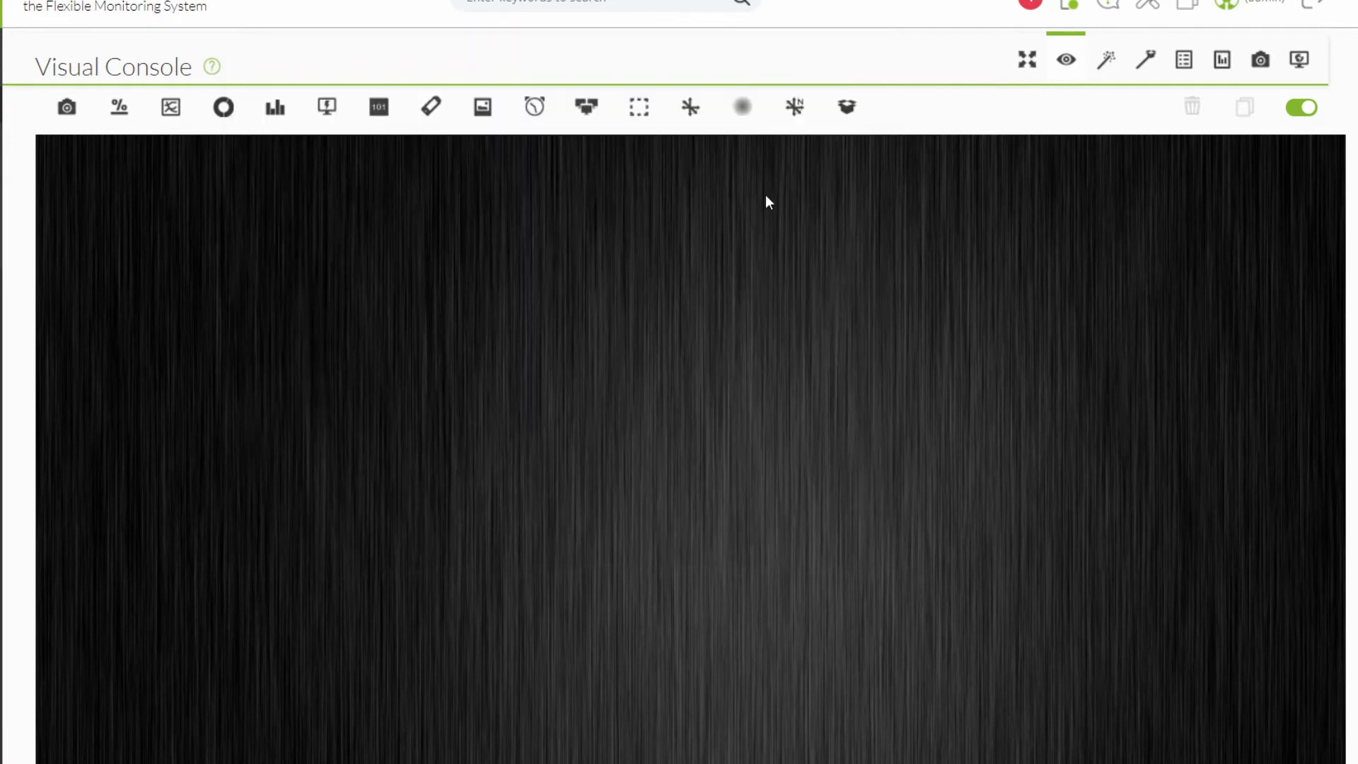
click(839, 117)
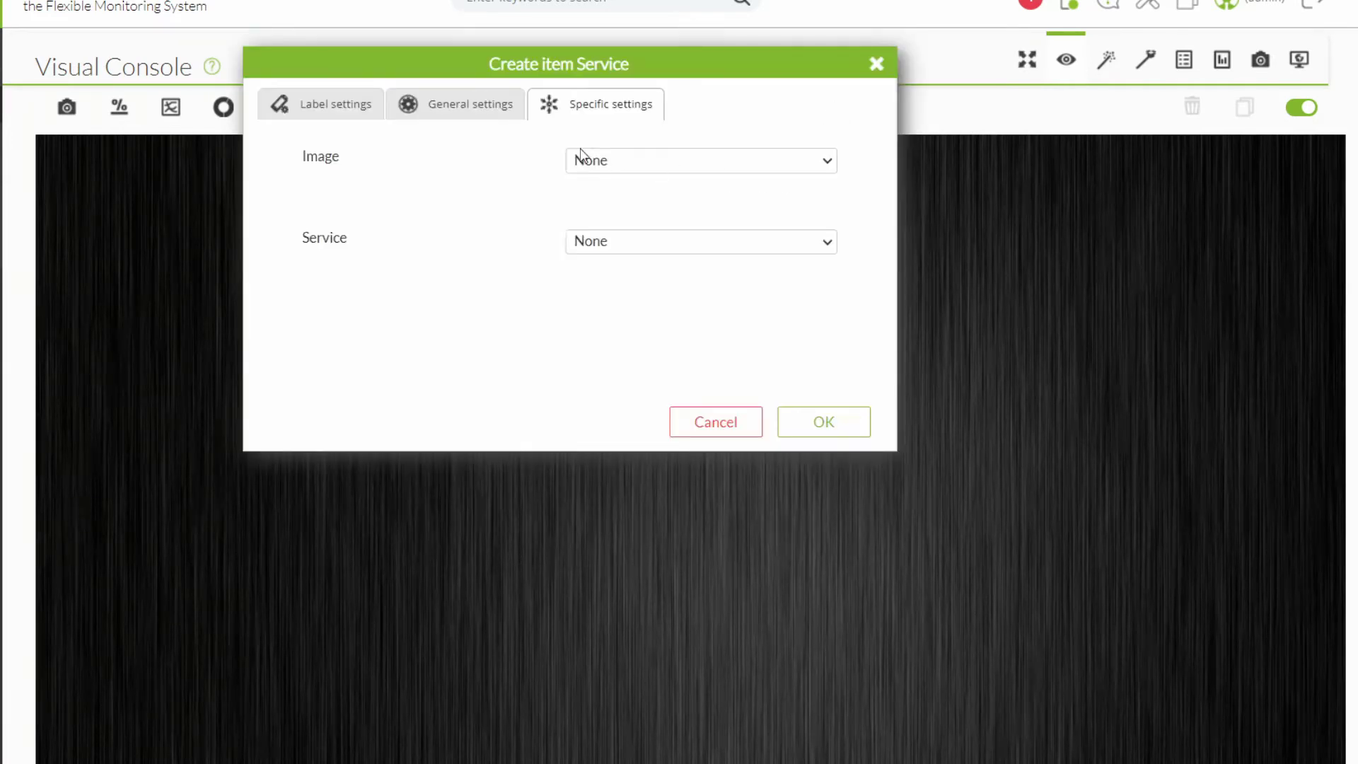
click(618, 164)
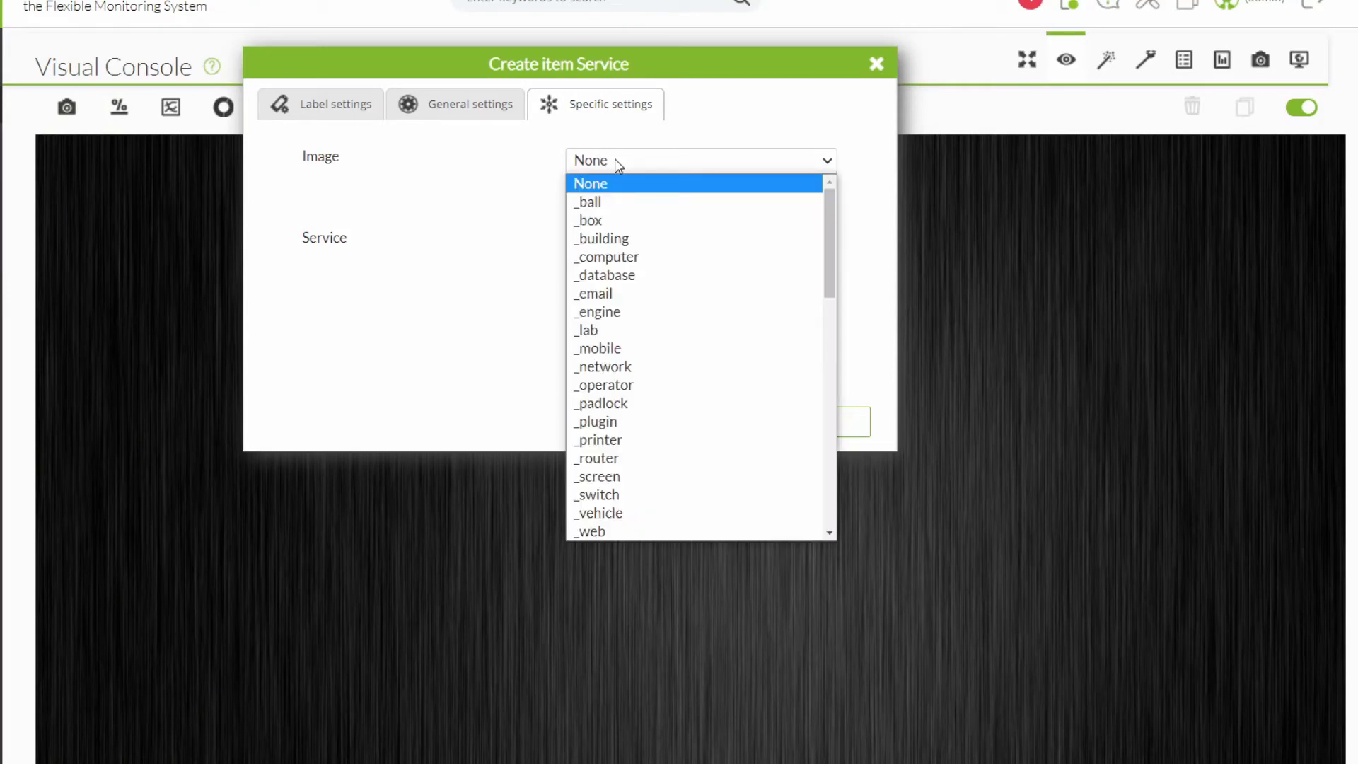
click(512, 255)
click(630, 244)
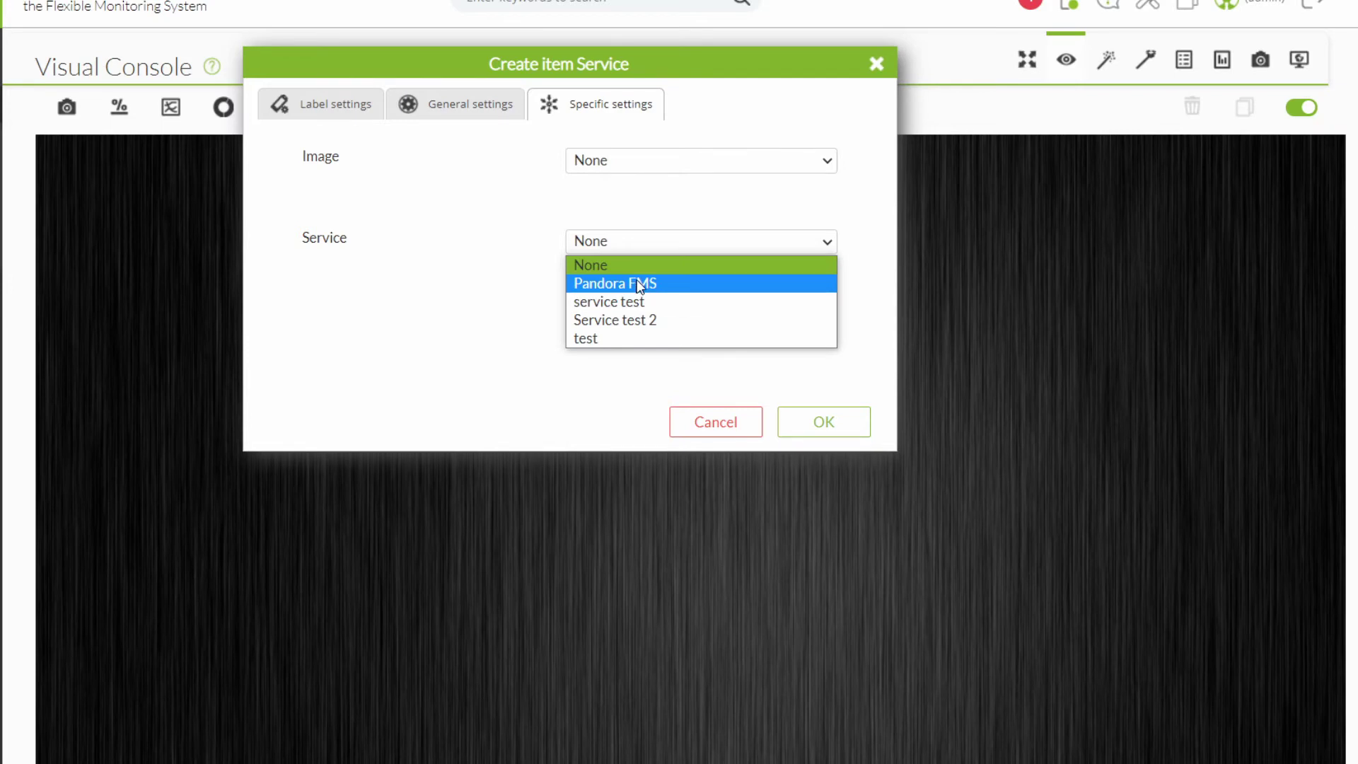
click(503, 247)
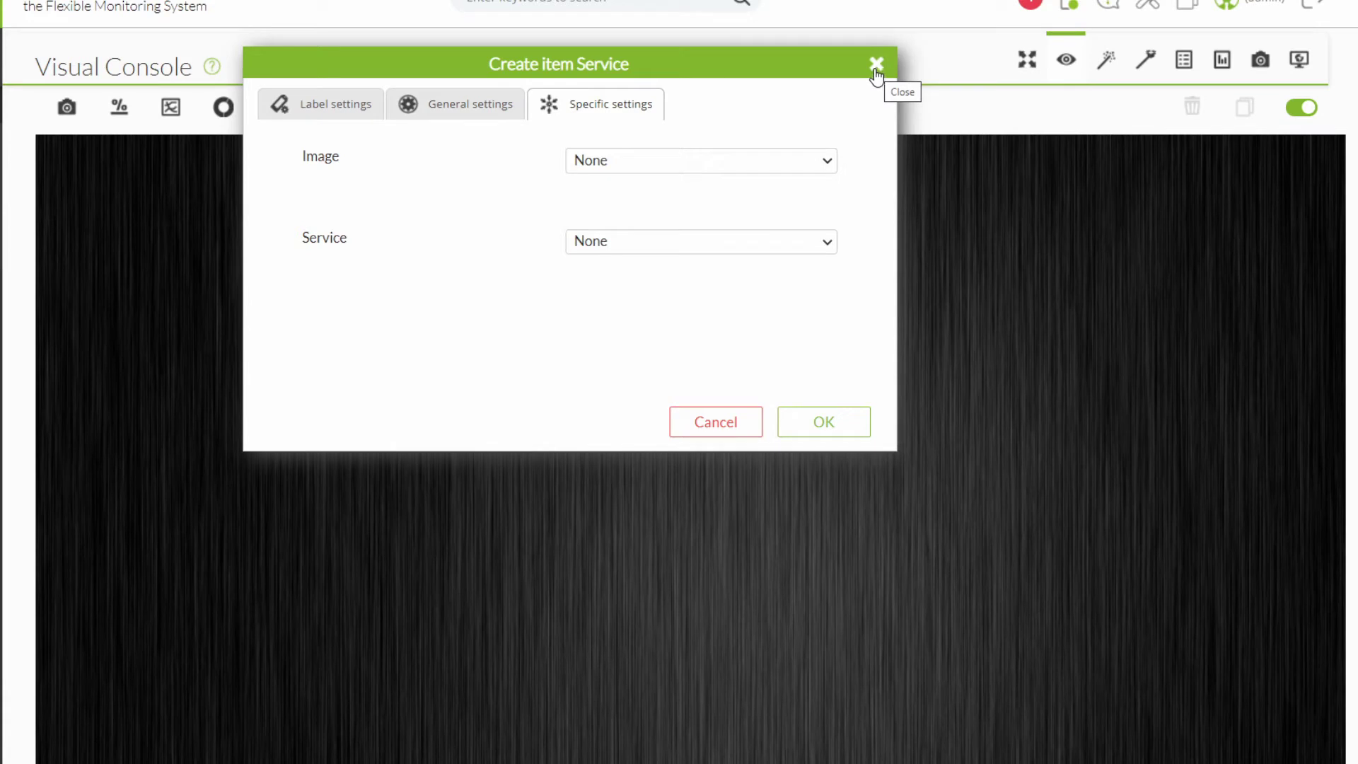
Set the service image to _box, leave the service on None, then cancel the item.
click(609, 165)
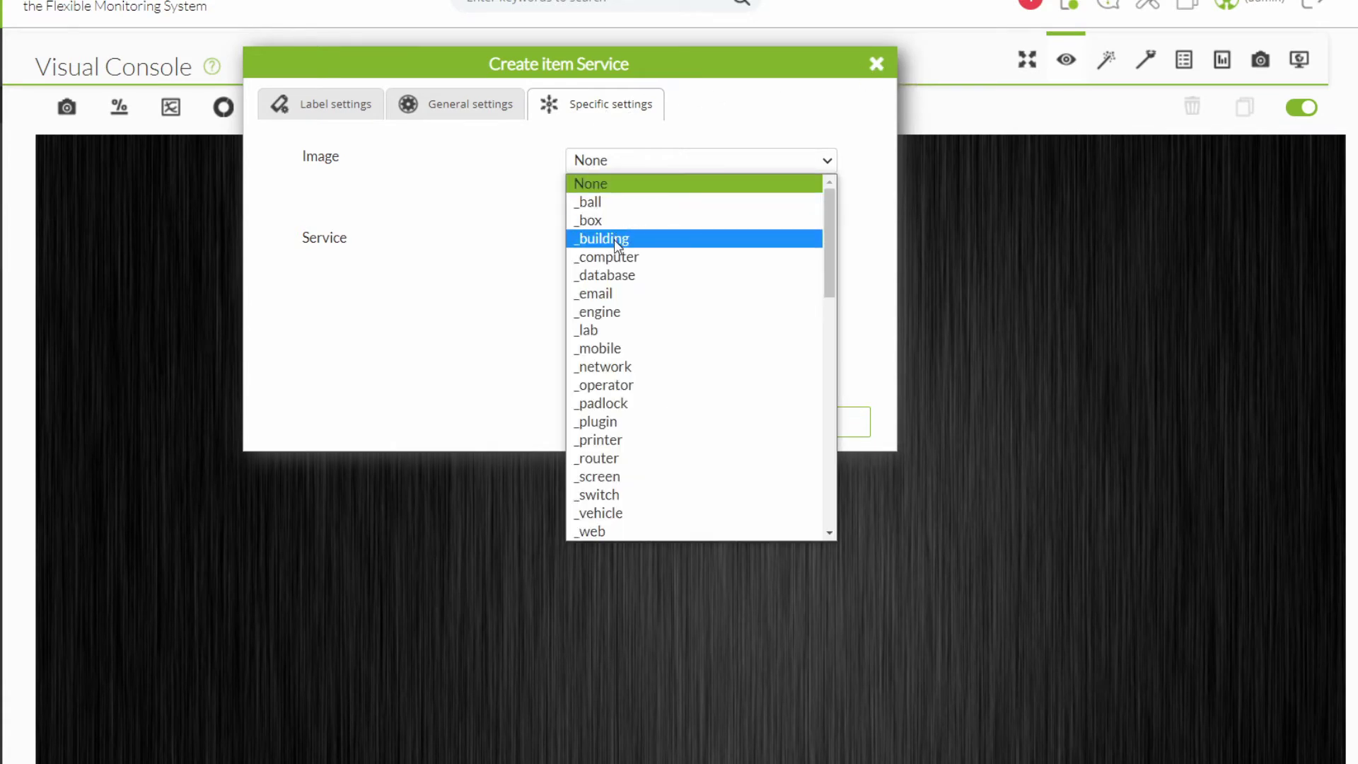
click(610, 220)
click(635, 320)
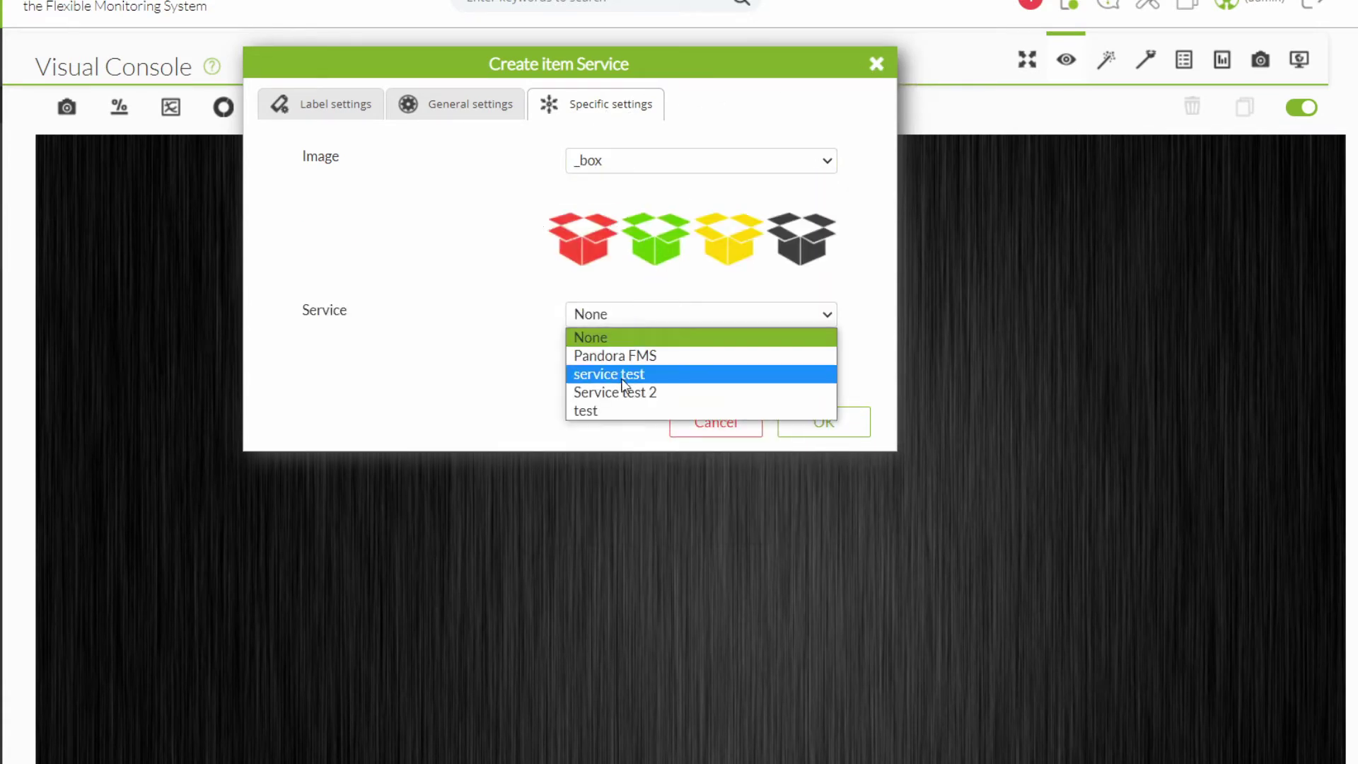
click(510, 291)
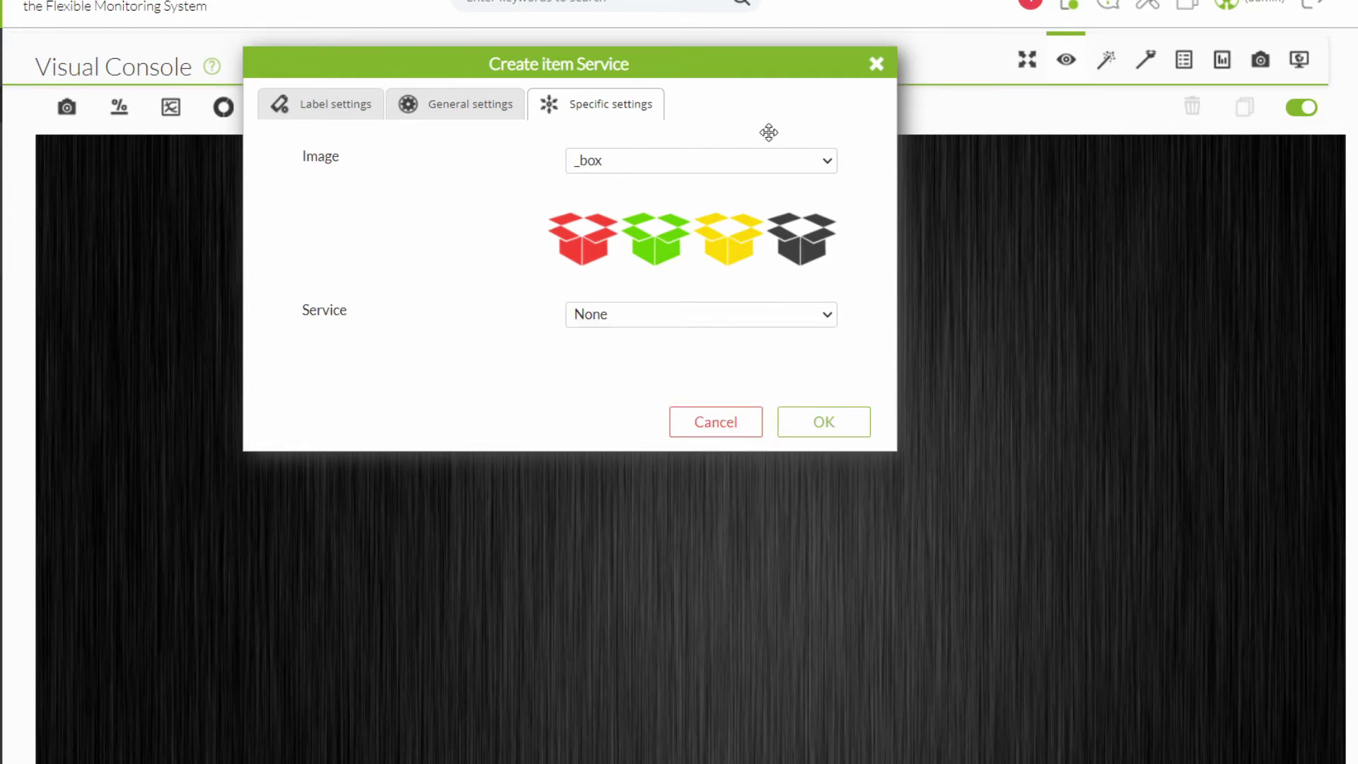
click(875, 65)
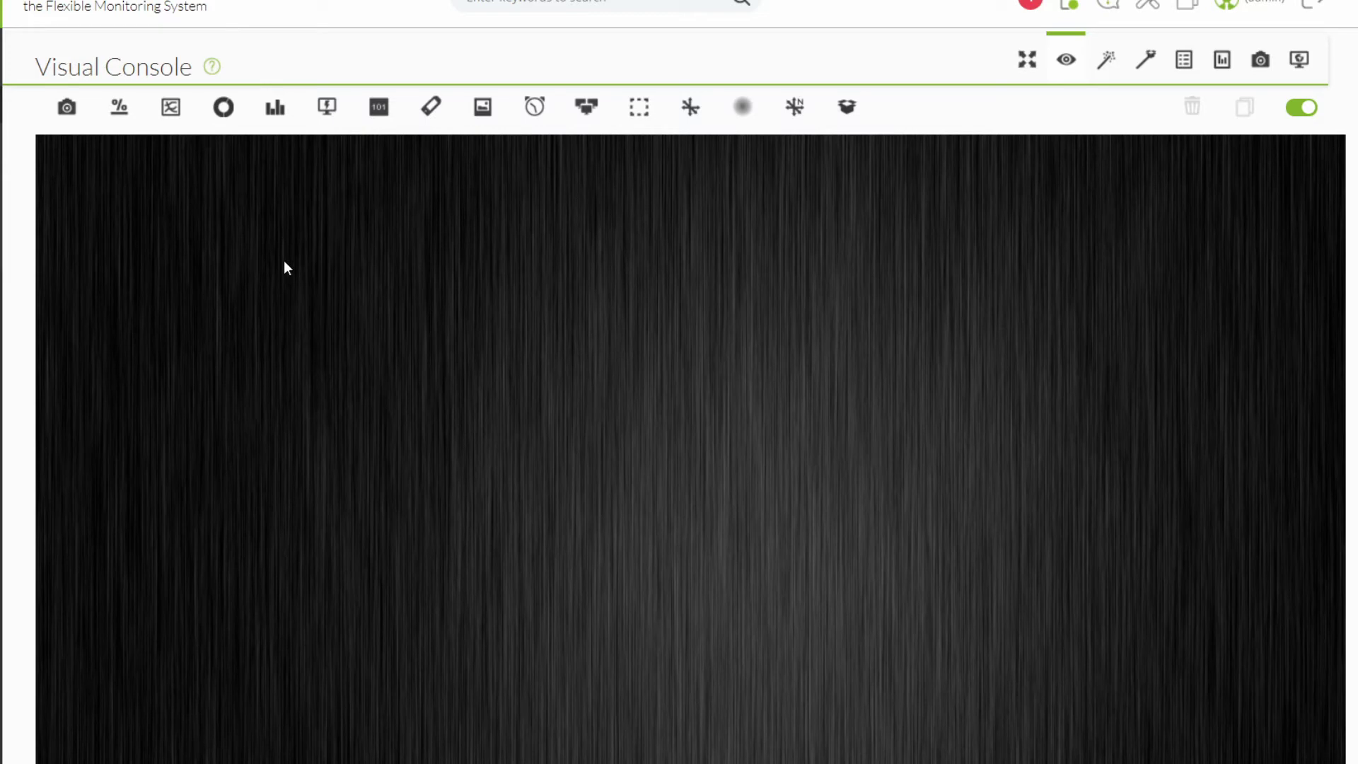
click(122, 130)
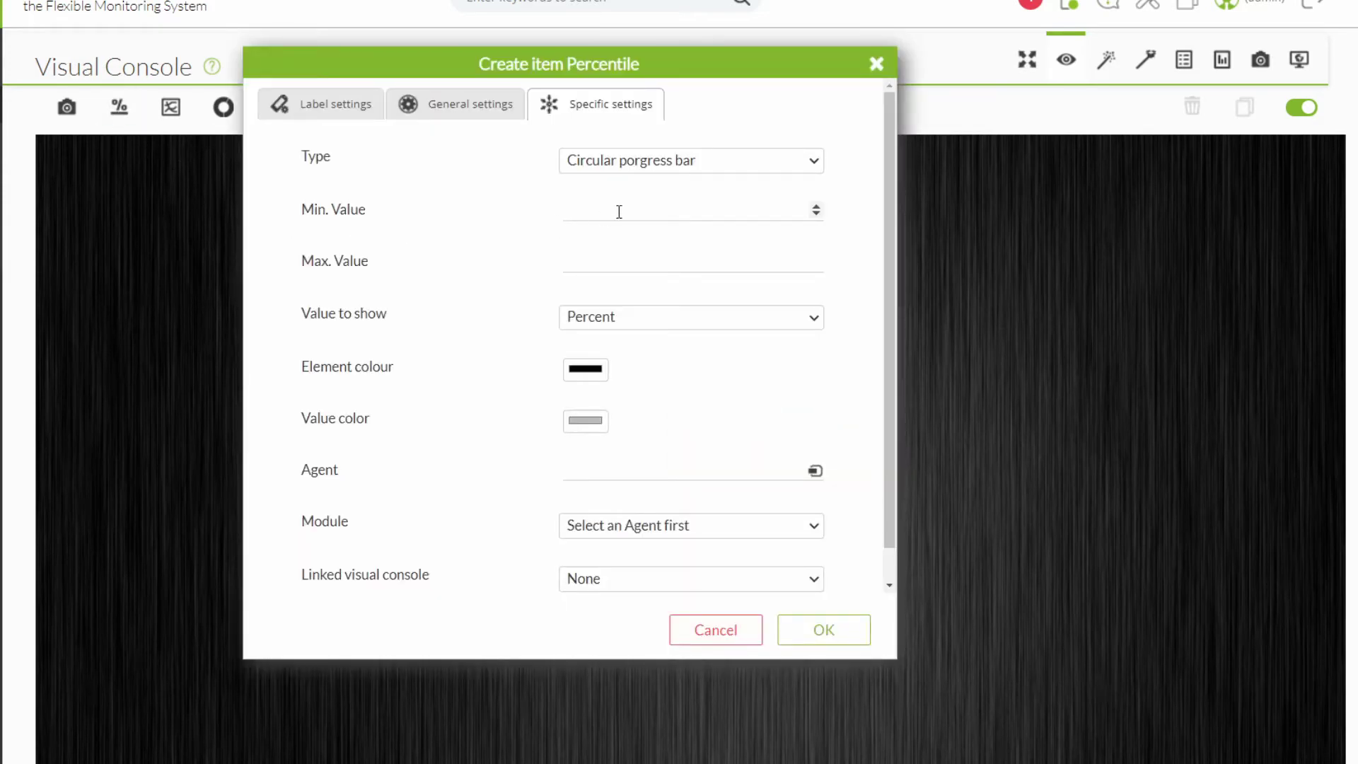
click(633, 161)
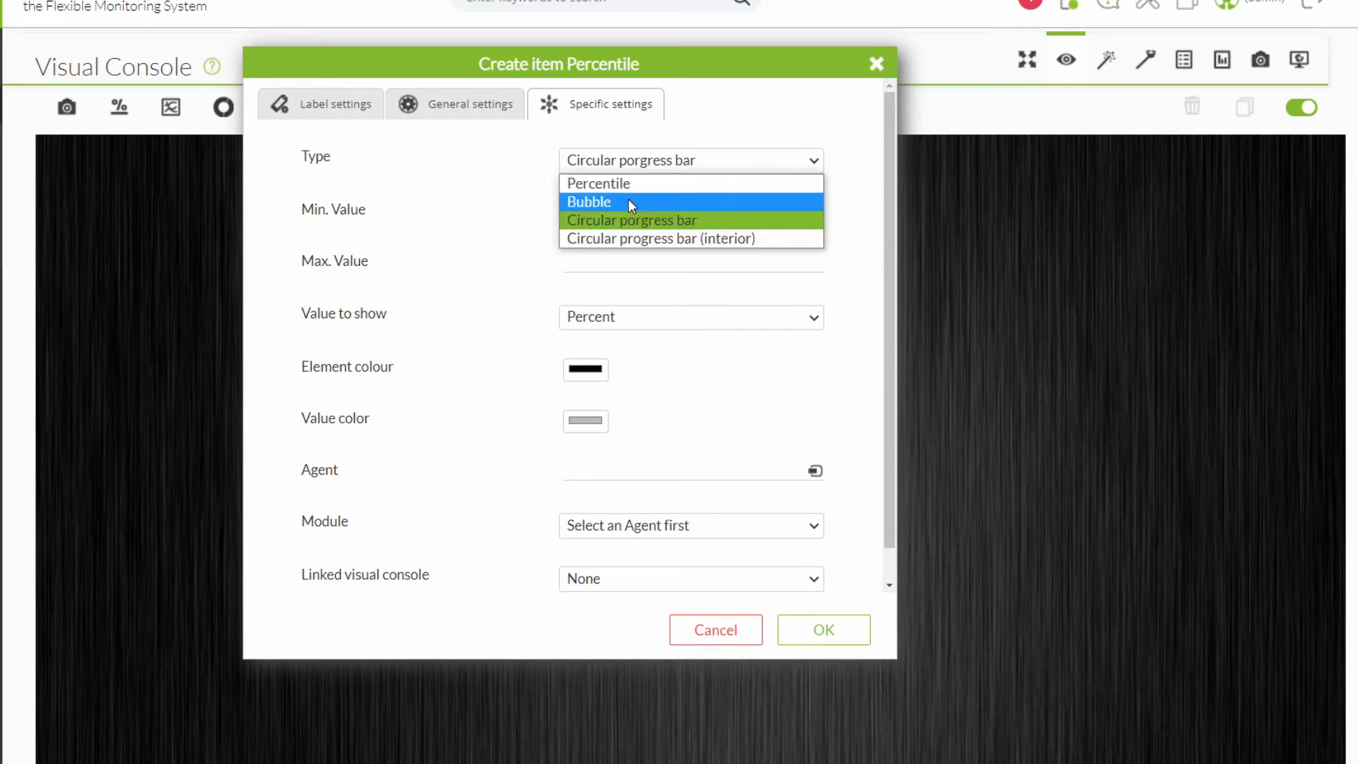
click(504, 176)
click(626, 217)
text(1)
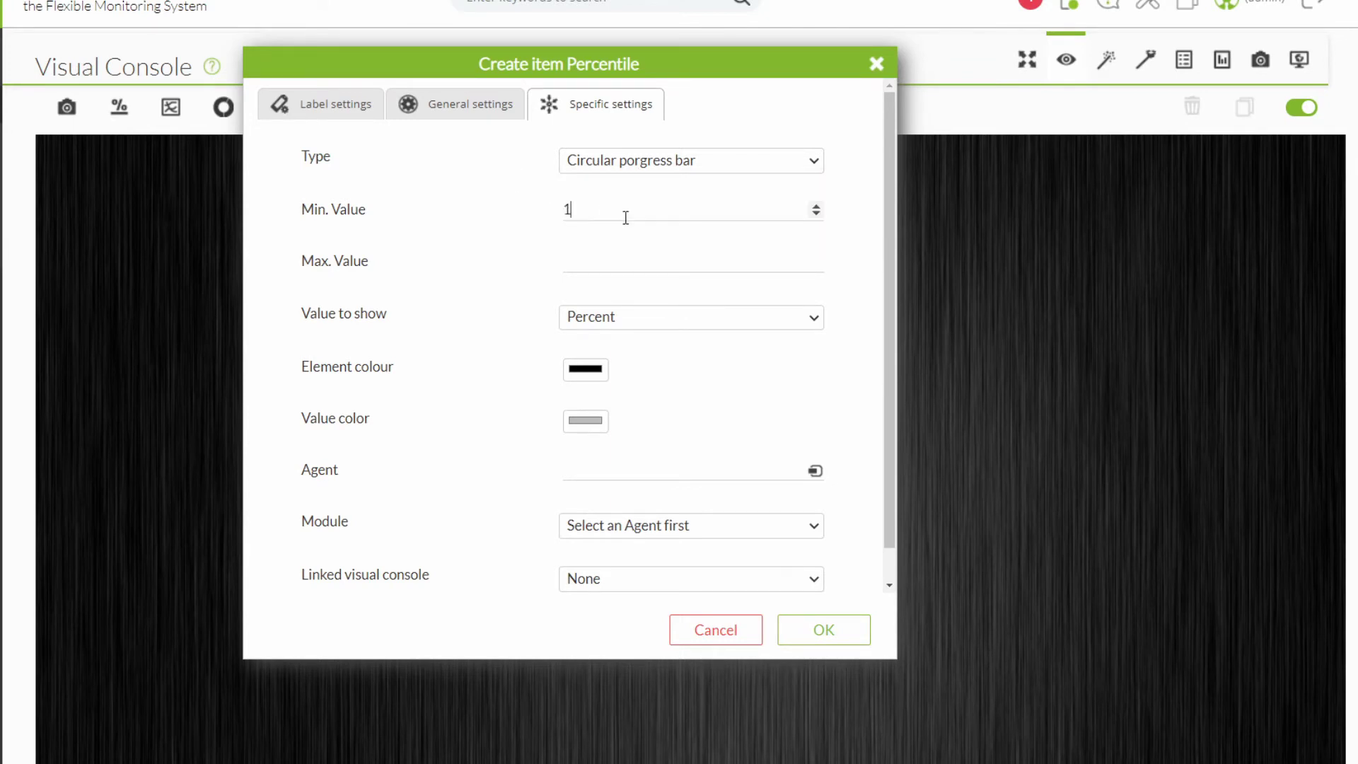
click(585, 264)
text(5)
click(875, 64)
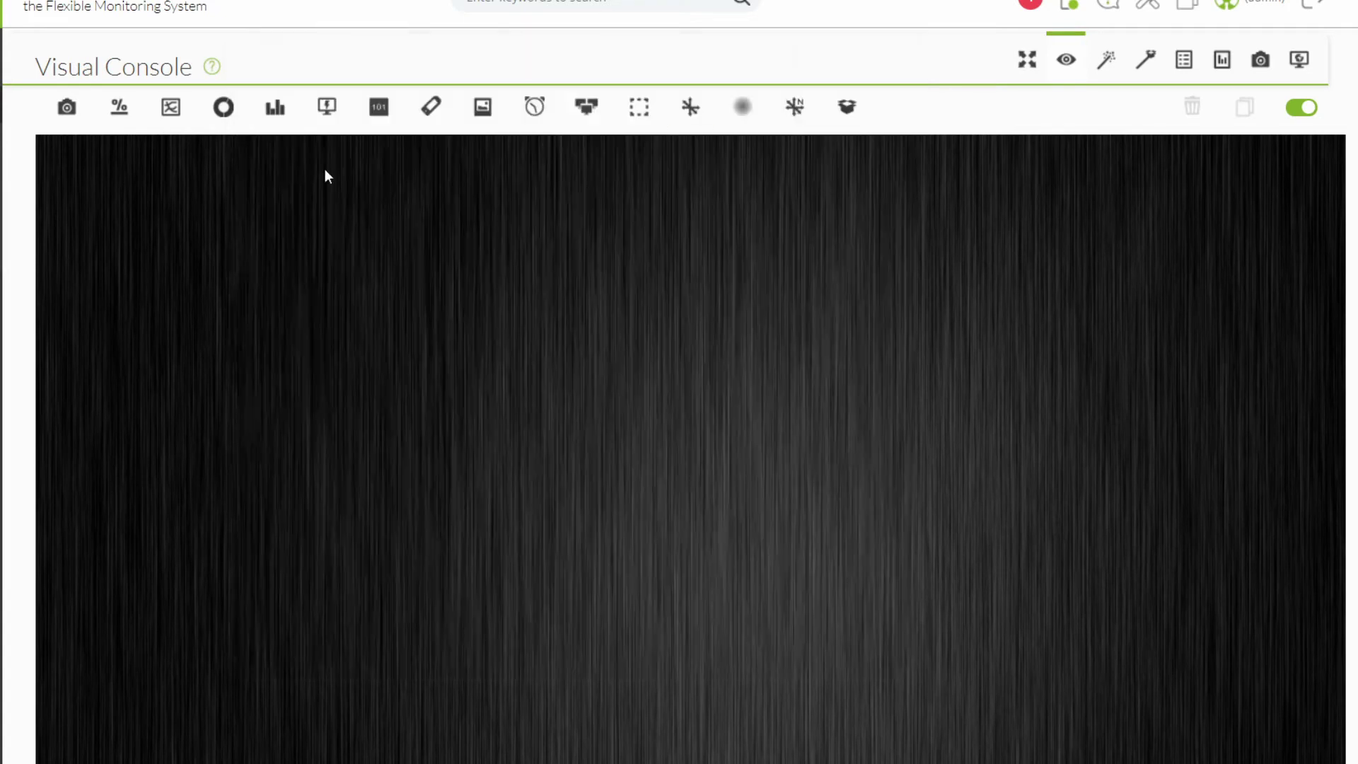
click(176, 123)
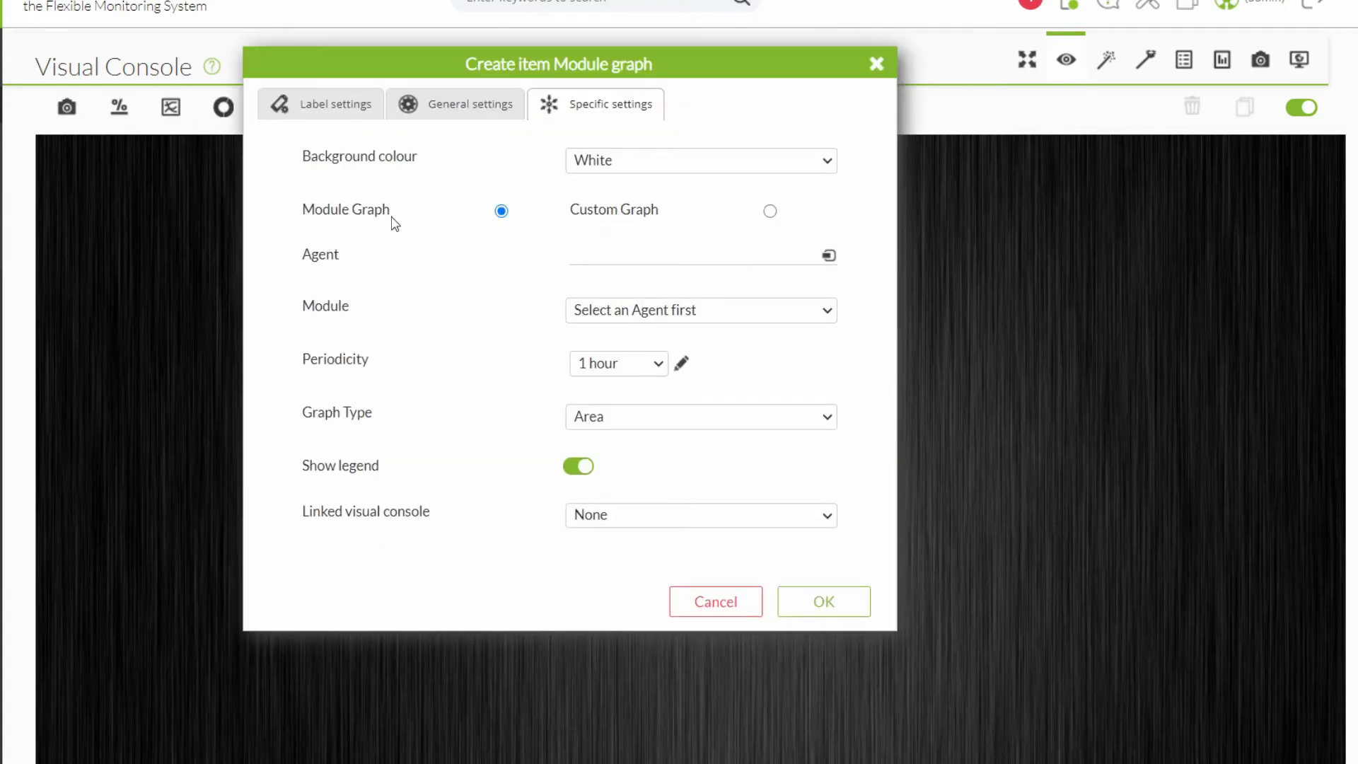
click(644, 314)
click(642, 309)
click(769, 211)
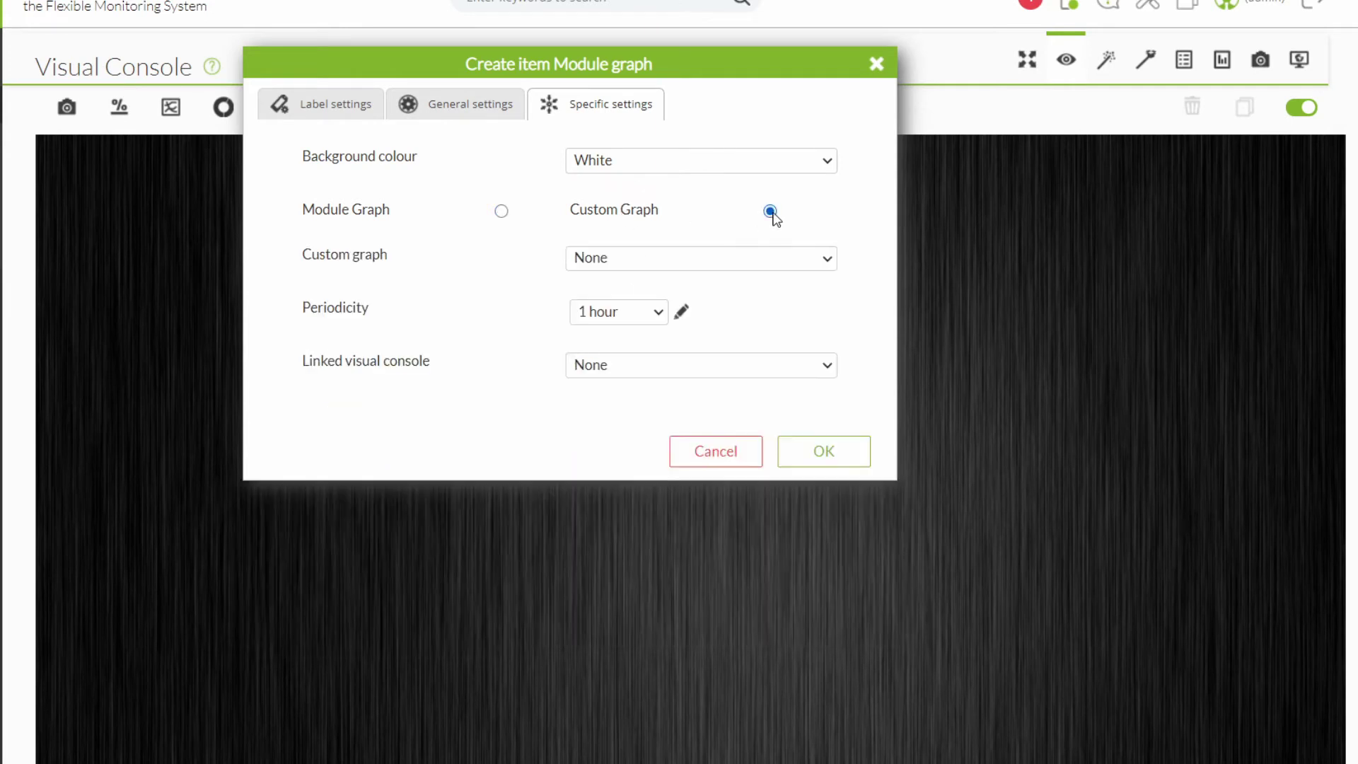
click(668, 260)
click(662, 261)
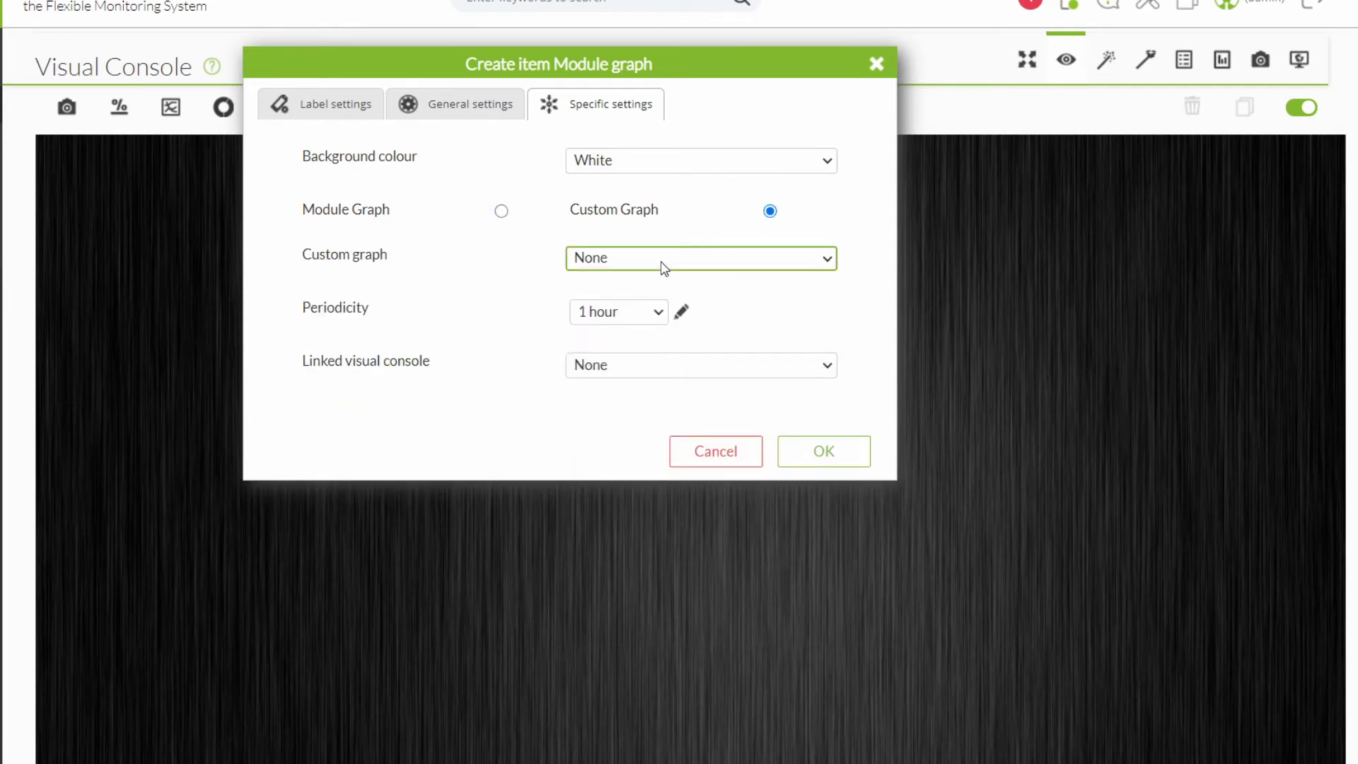
click(876, 63)
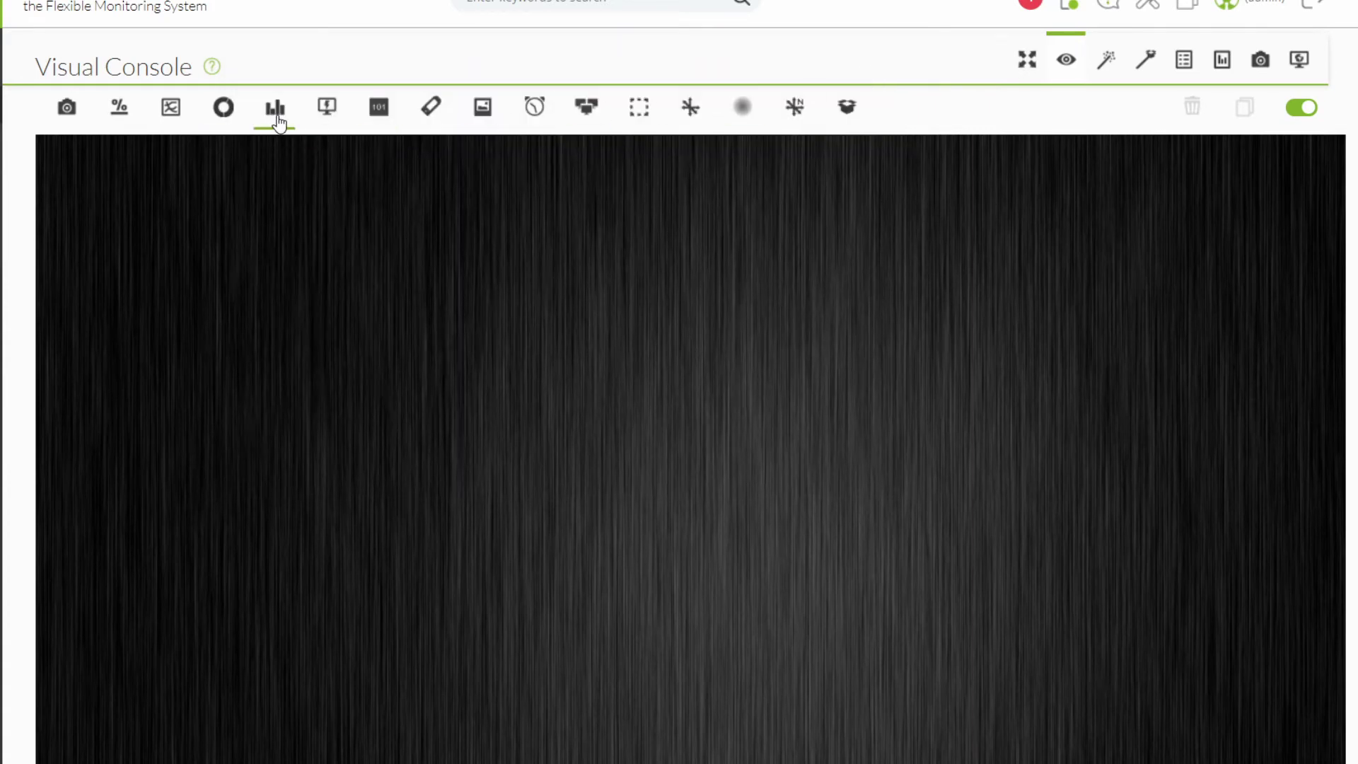
Try out and discard the Donut graph and Event history items.
click(224, 108)
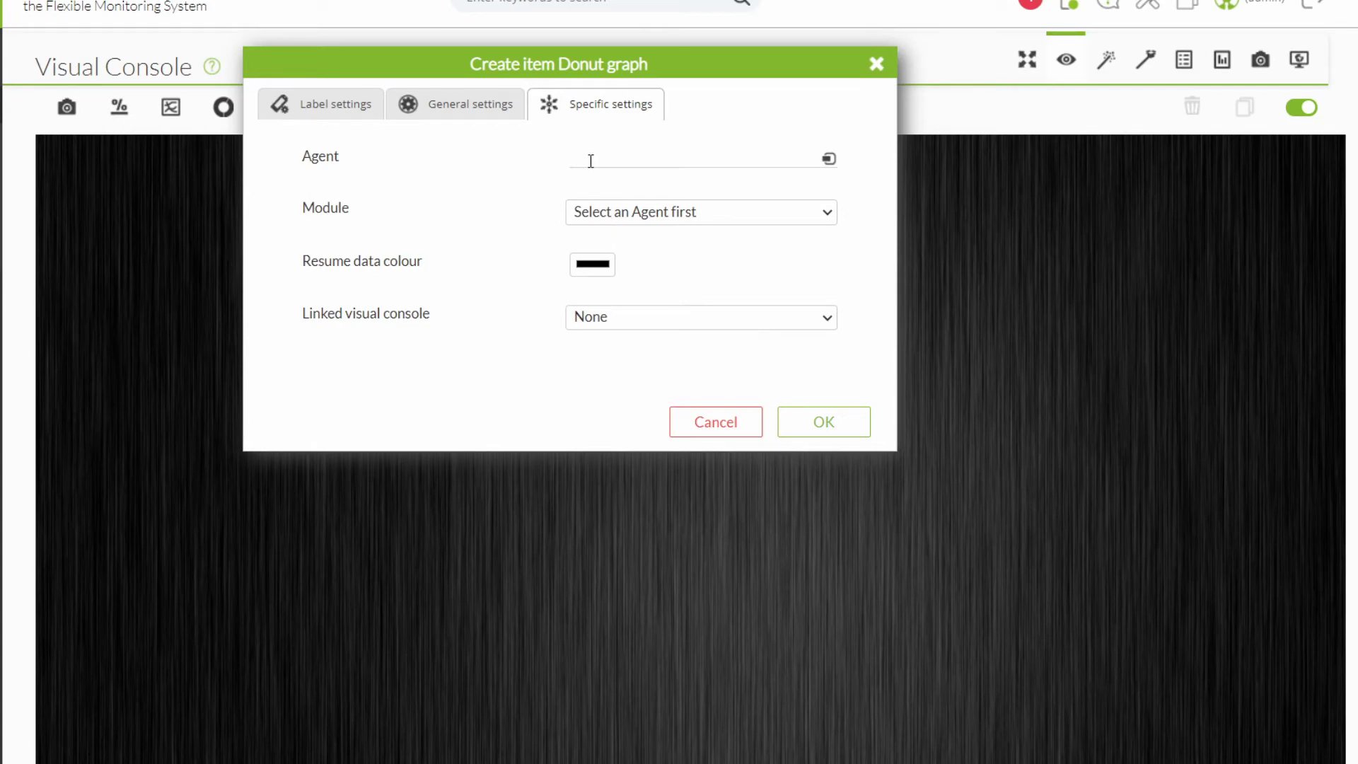
click(876, 63)
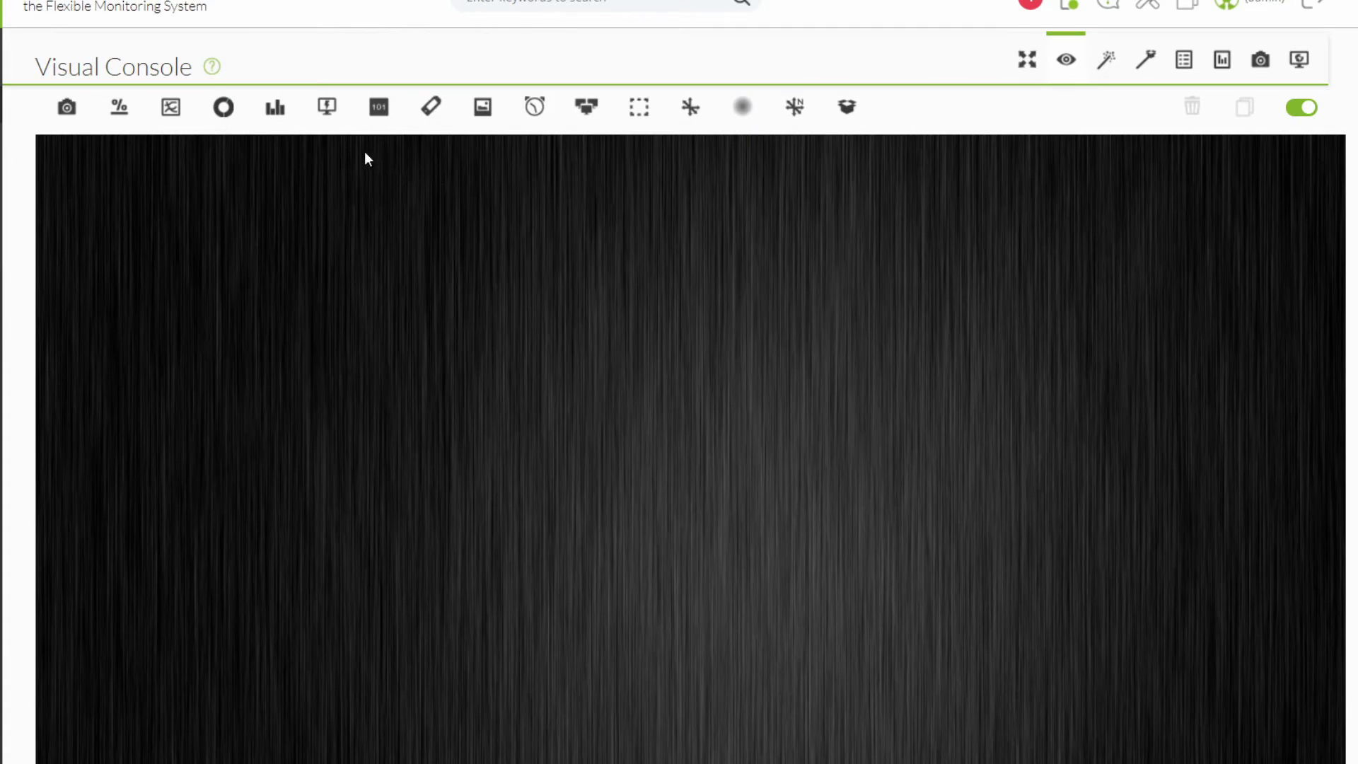
click(328, 112)
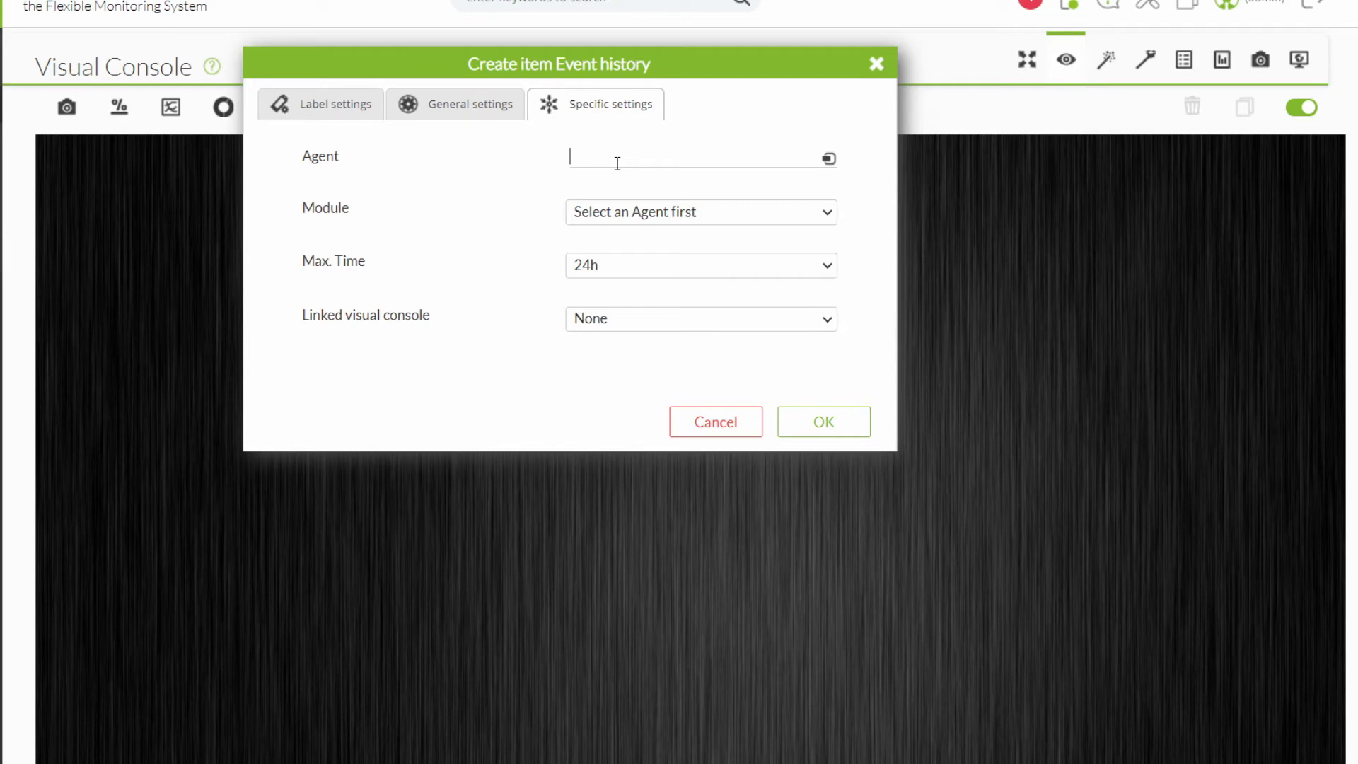
click(639, 274)
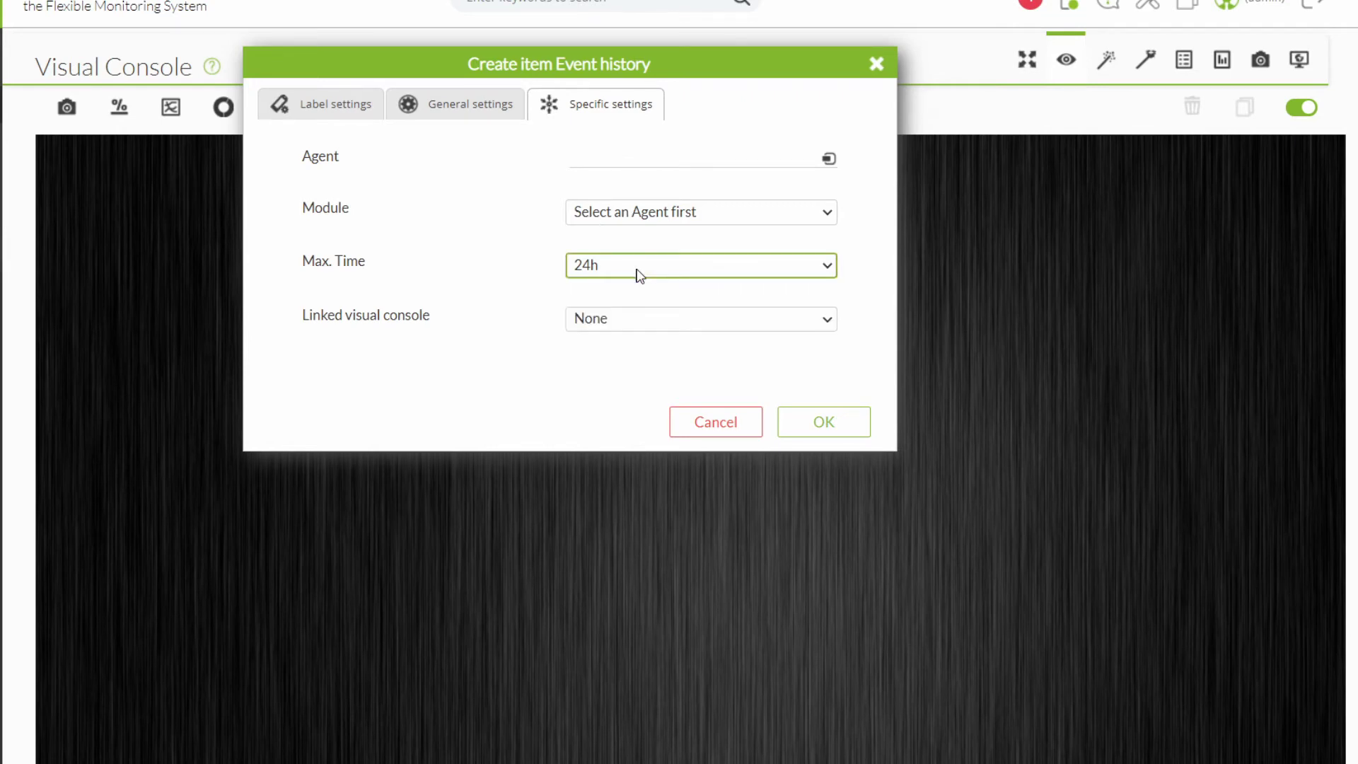
click(751, 416)
Start a static graph item and browse its image list.
click(67, 107)
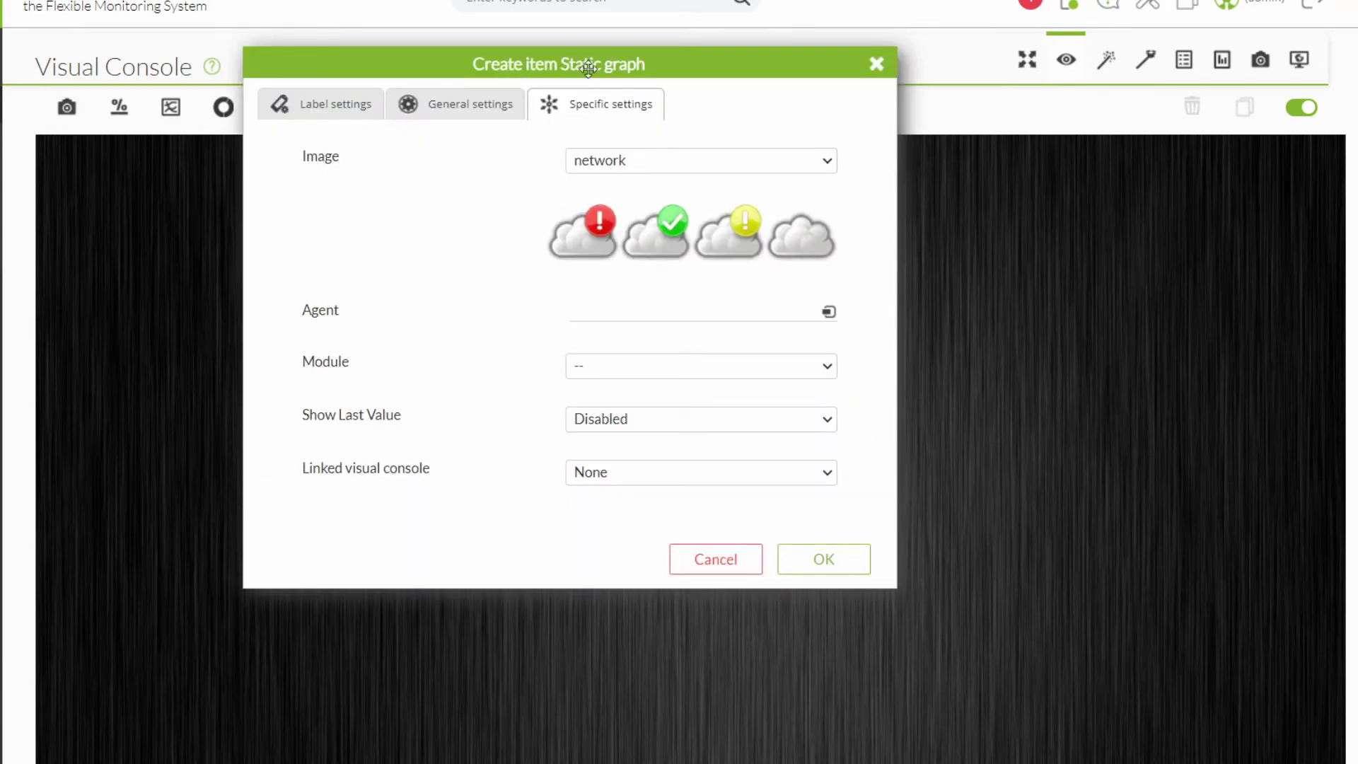
click(660, 160)
drag(829, 263, 818, 420)
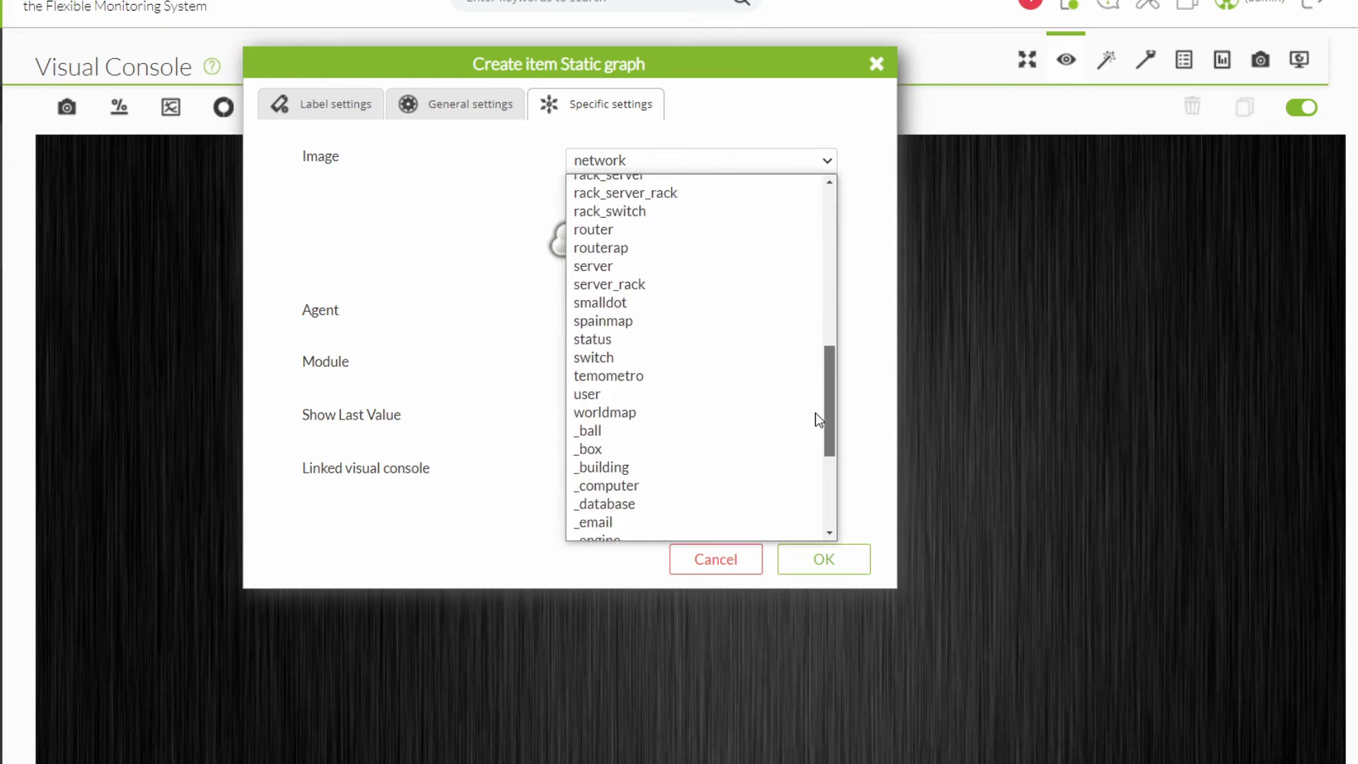
Give the static graph the _database image, agent pandora01, module Database Maintenance, last value enabled.
click(672, 503)
click(601, 319)
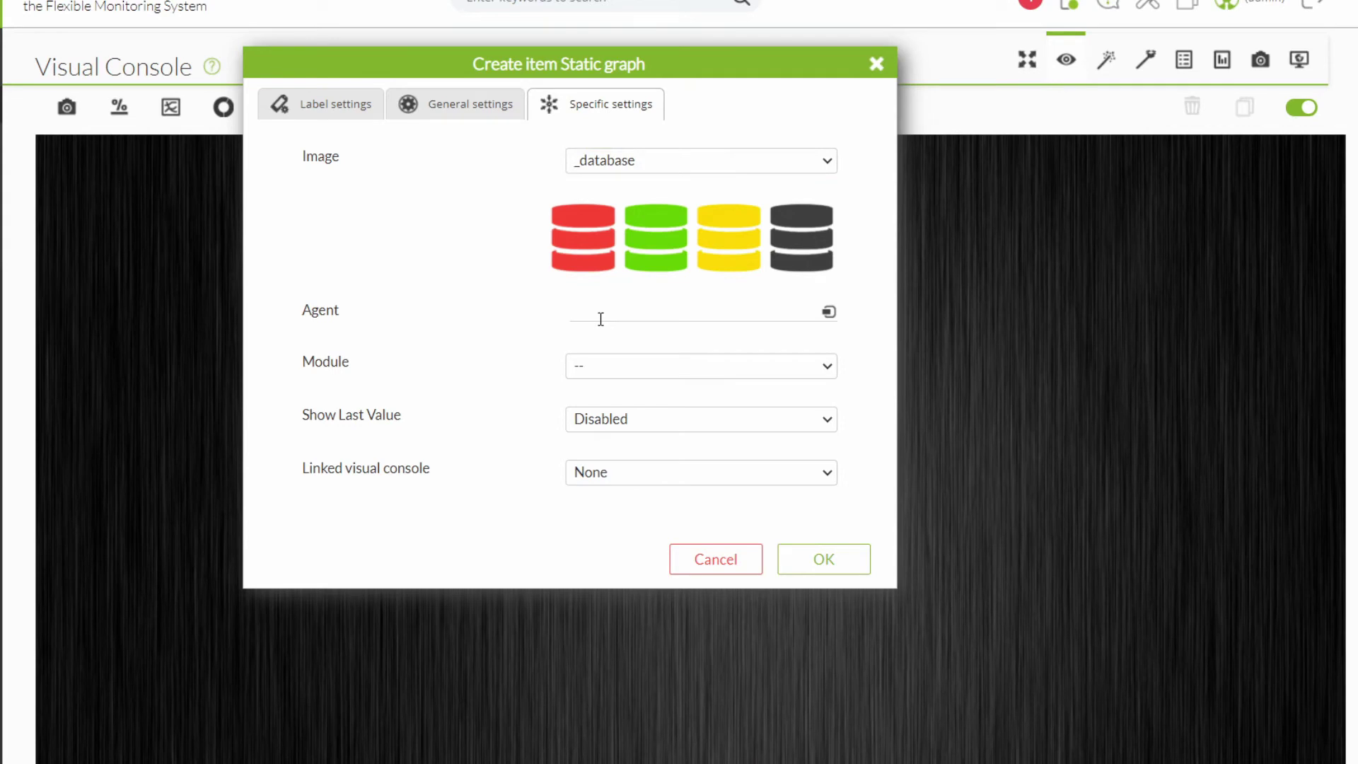
text(pandora)
click(614, 333)
click(631, 366)
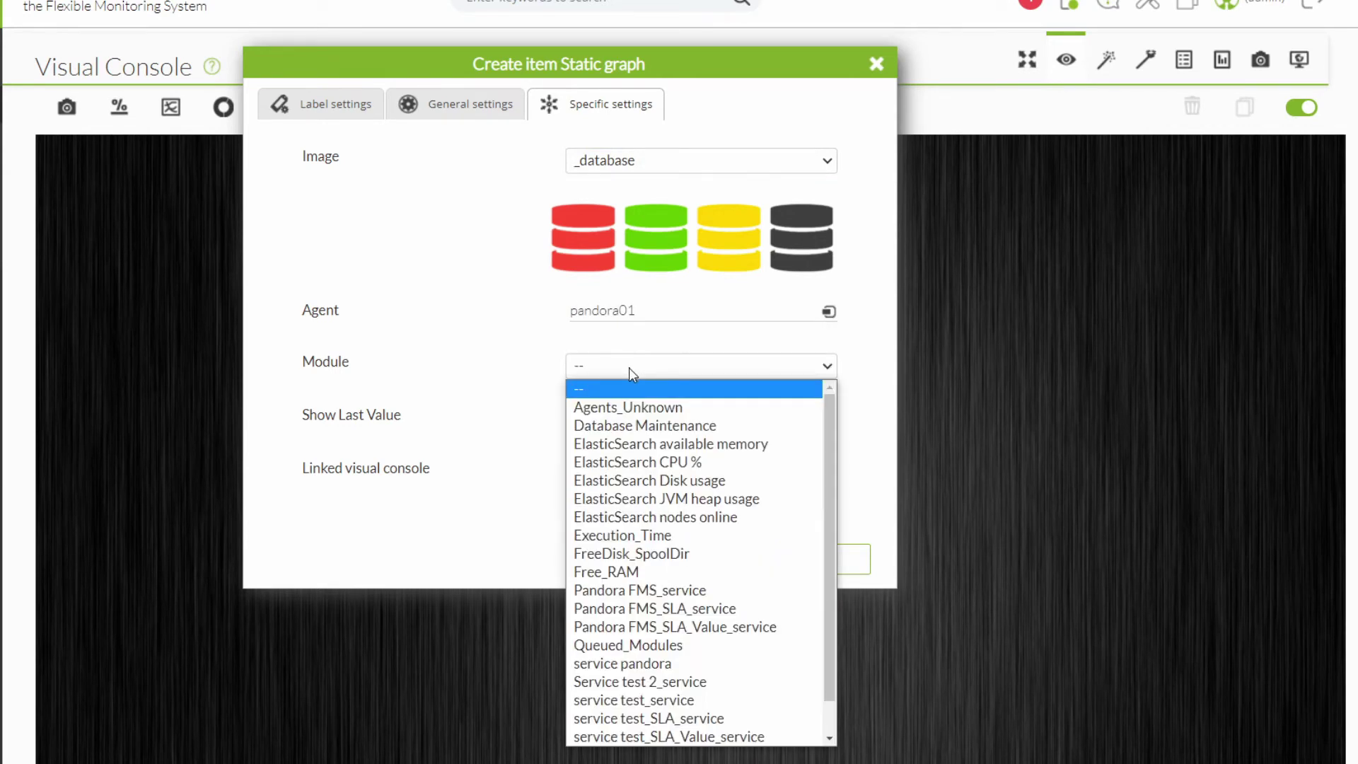
click(635, 426)
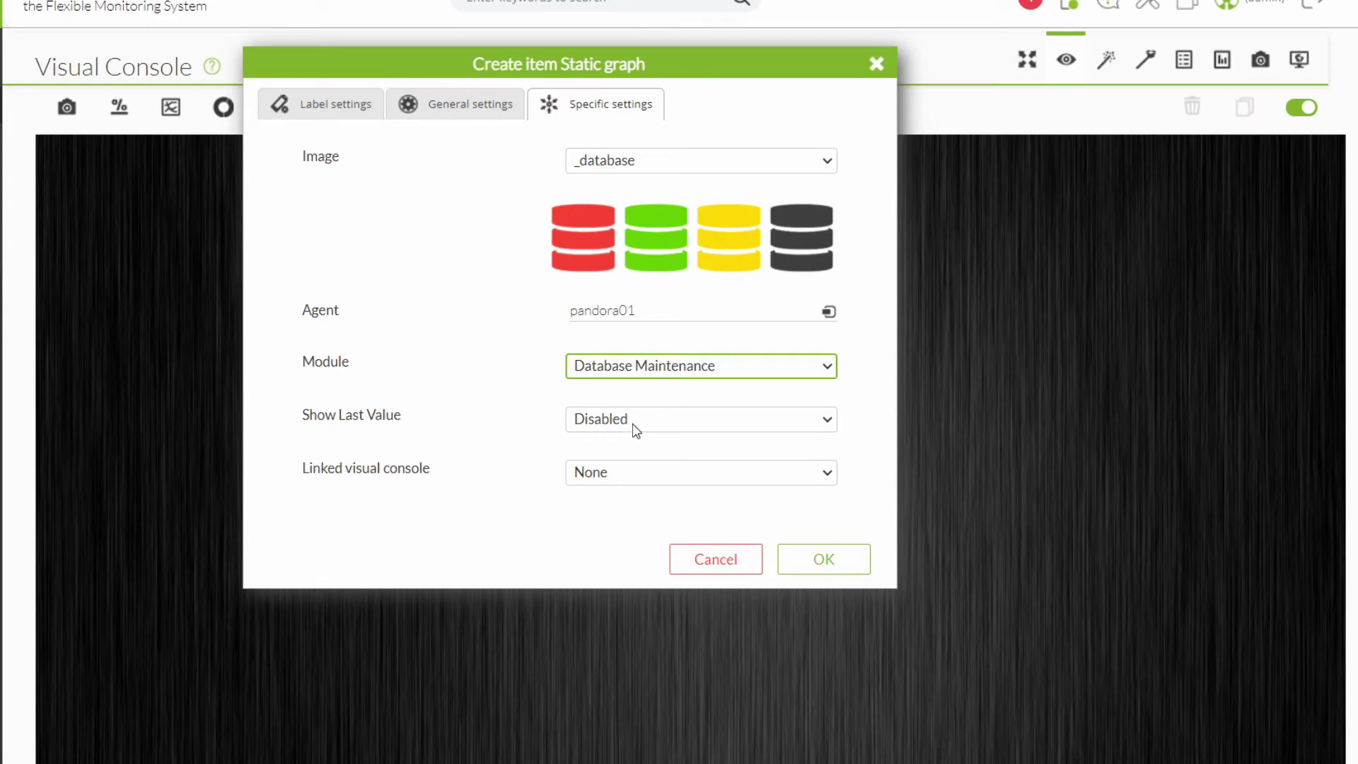
click(635, 424)
click(624, 460)
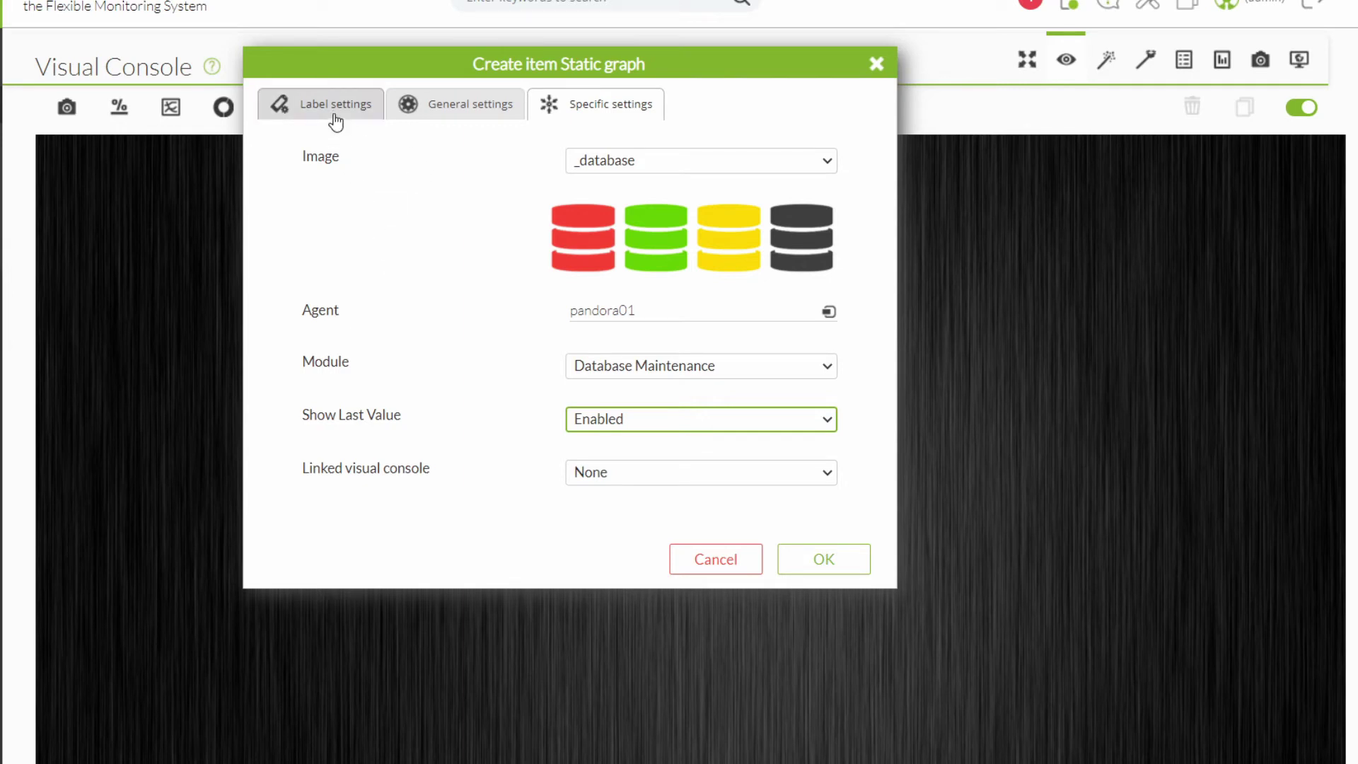
click(447, 102)
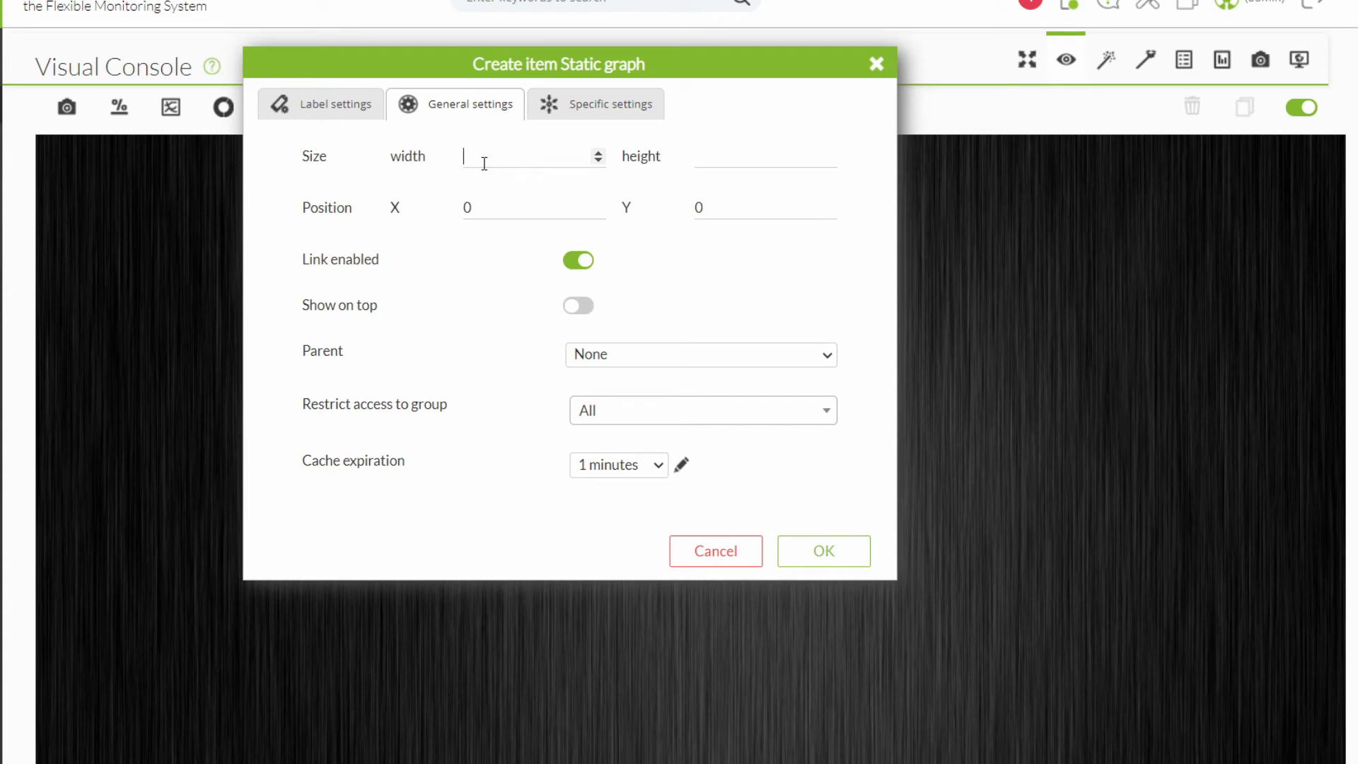
Set the static graph's height to 65 and its position to X 670, Y 300.
click(728, 157)
text(65)
click(500, 203)
text(670)
click(719, 210)
key(BackSpace)
text(300)
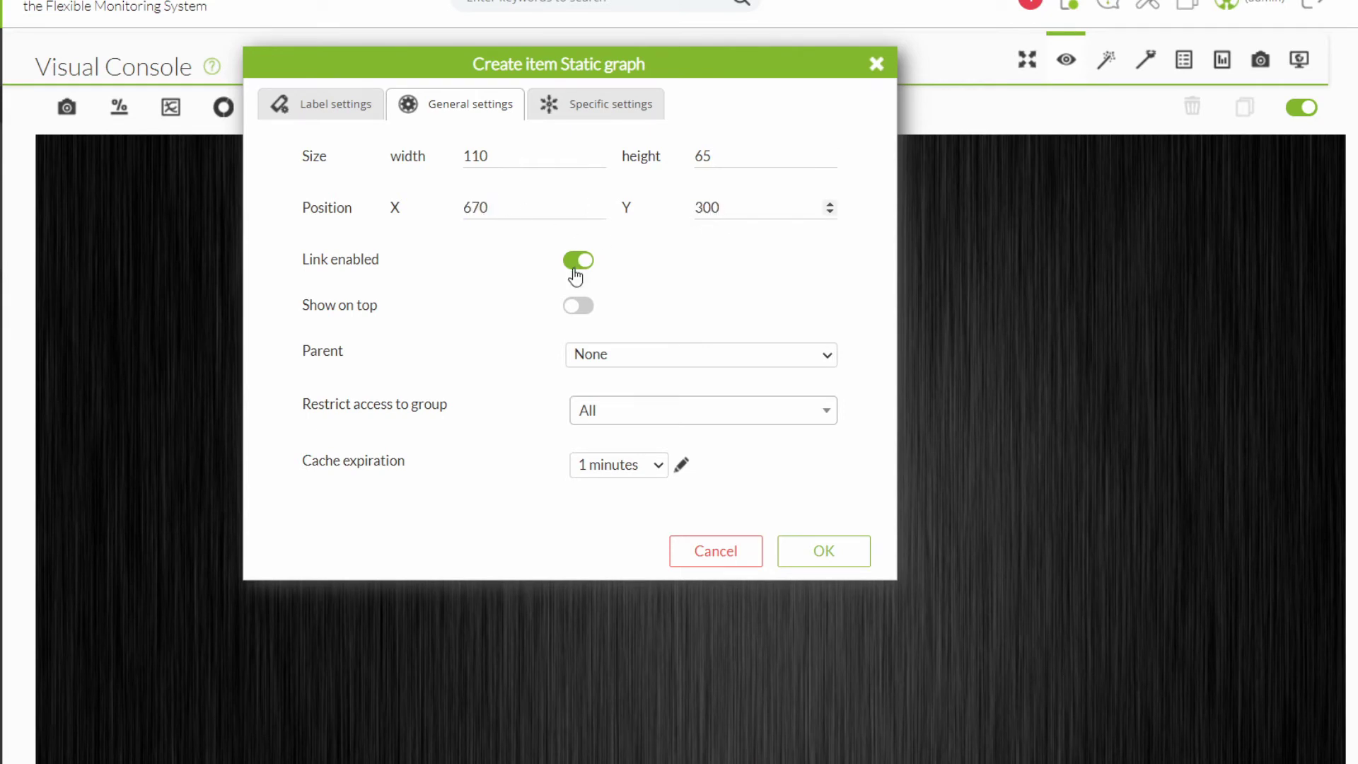
Keep no parent and All groups access, and enable Show on top.
click(636, 355)
click(615, 375)
click(610, 422)
click(566, 404)
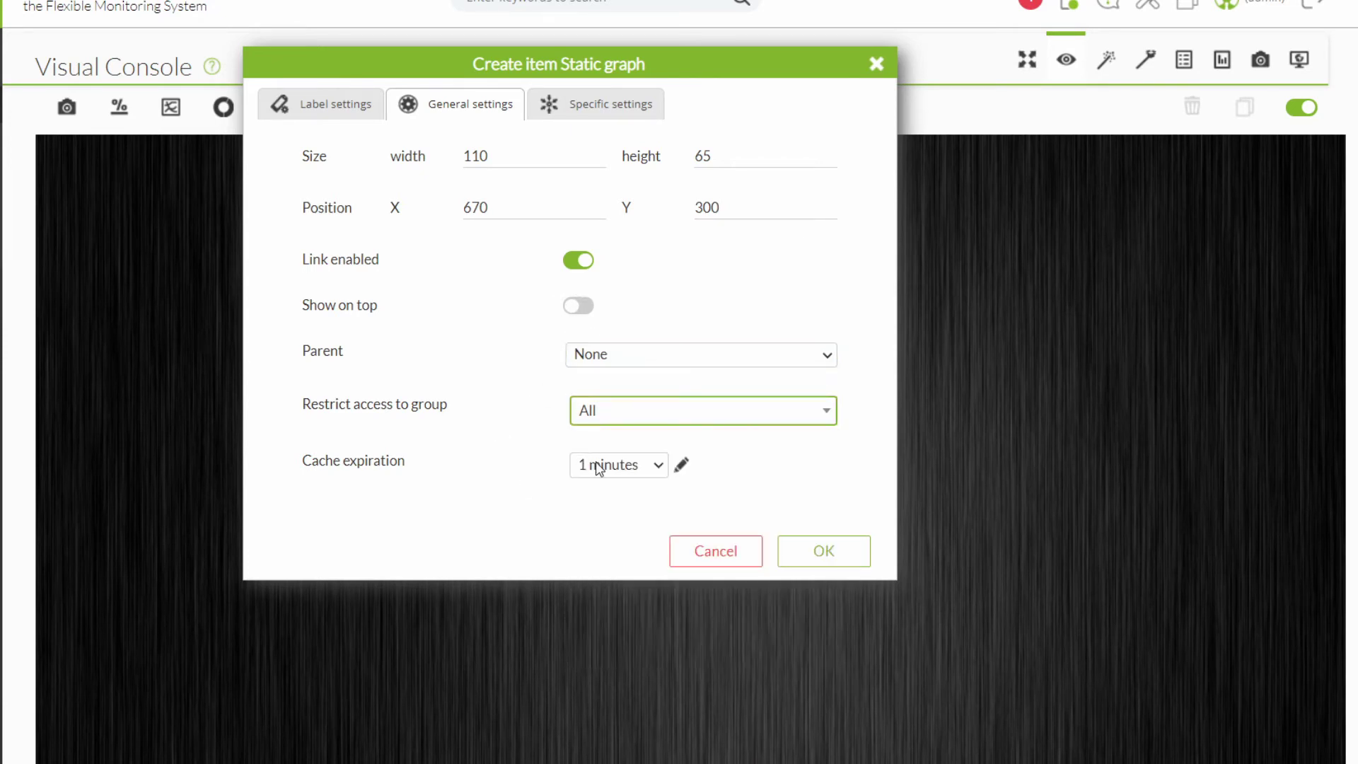
click(577, 311)
click(577, 310)
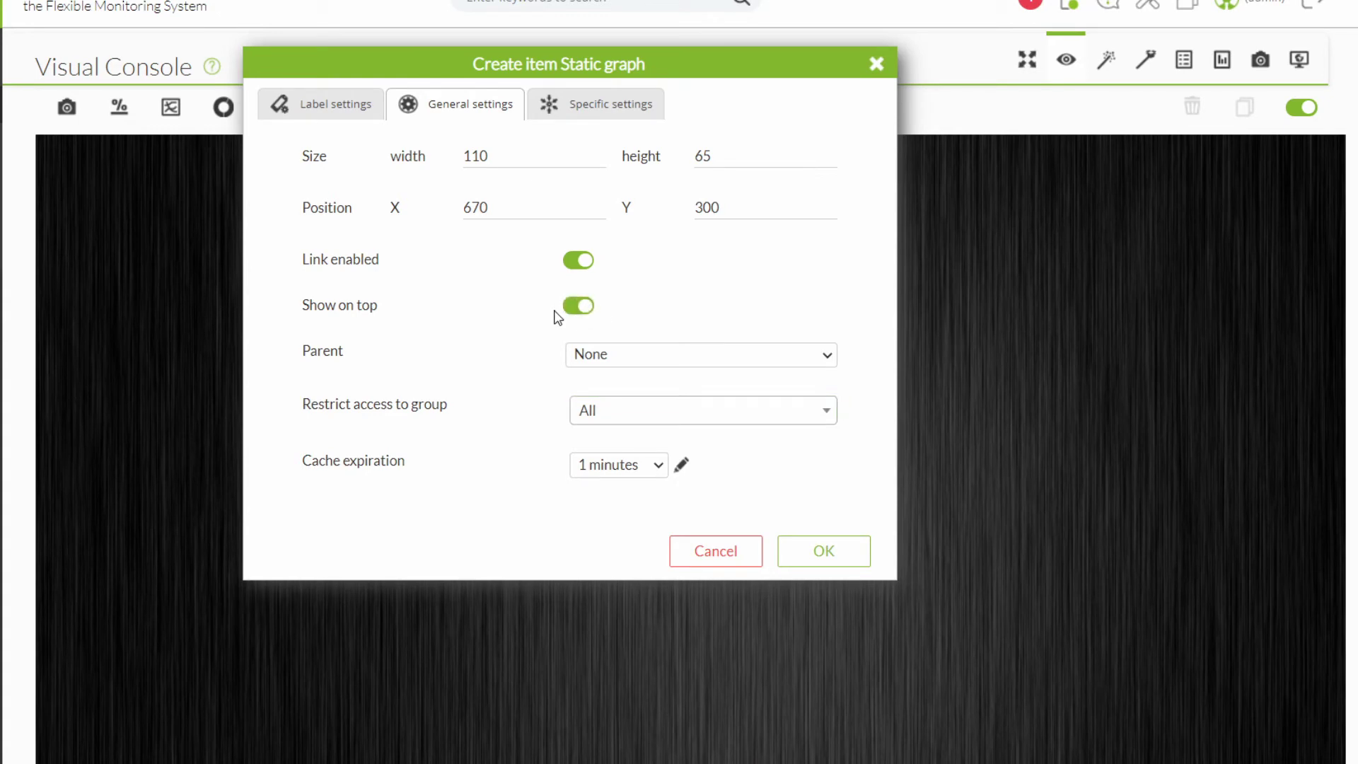
click(573, 311)
click(574, 309)
click(342, 106)
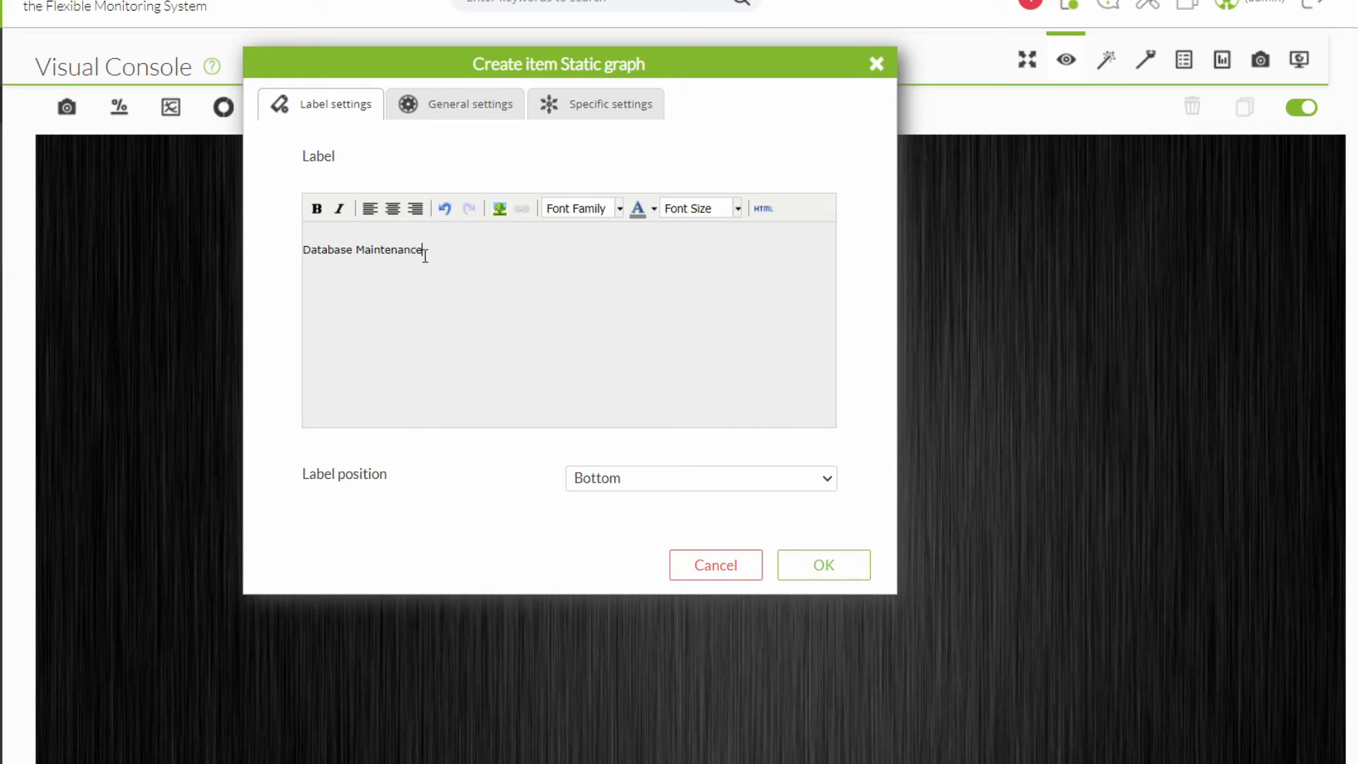
Style the Database Maintenance label white, 12pt, positioned Right, and add the static graph.
drag(422, 254, 275, 243)
click(653, 208)
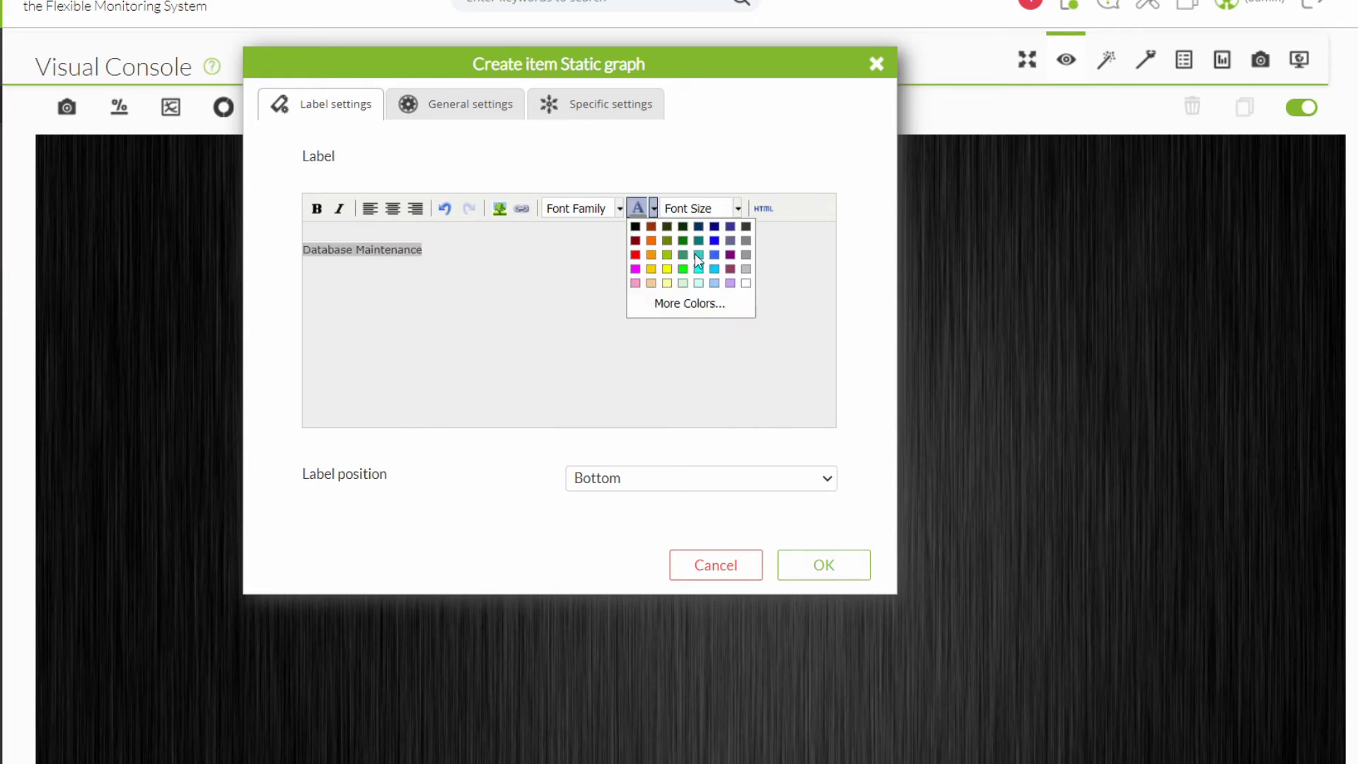
click(746, 283)
click(737, 209)
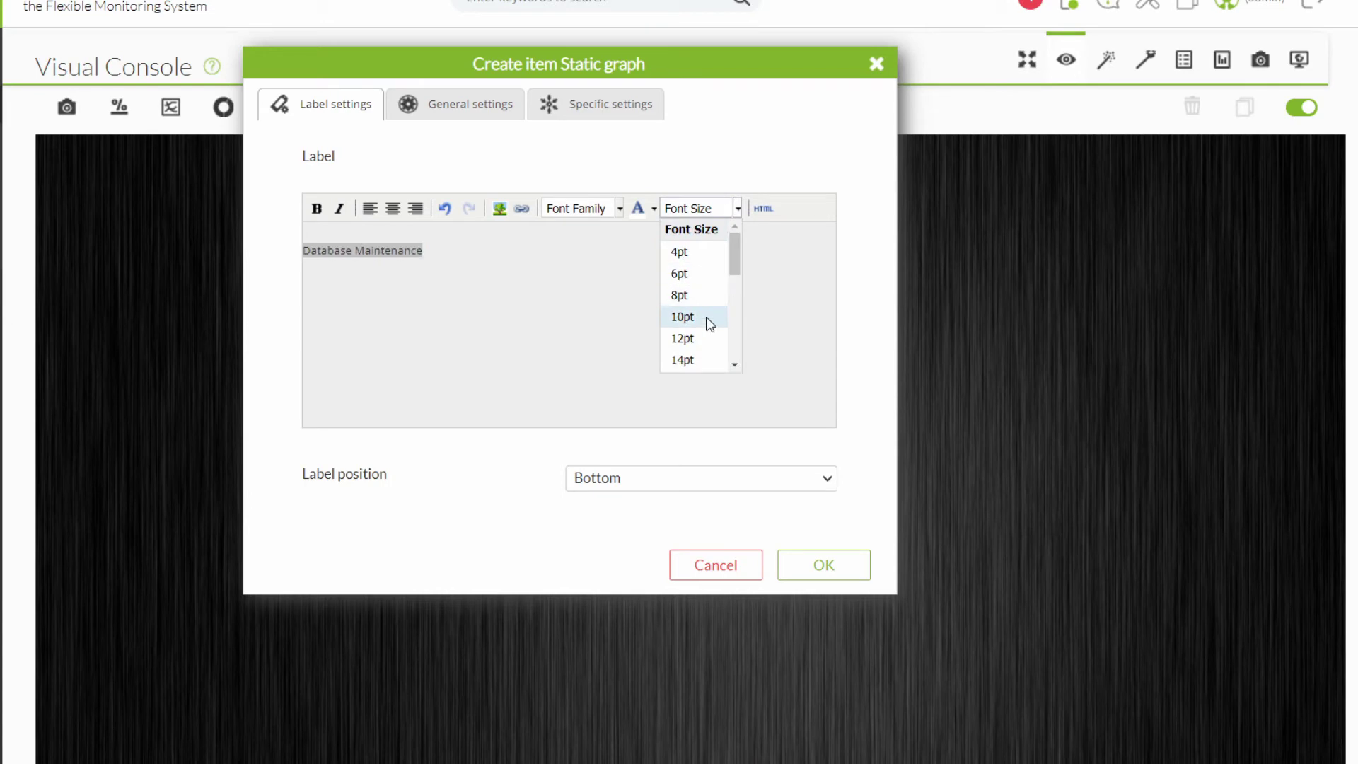
click(697, 345)
click(634, 481)
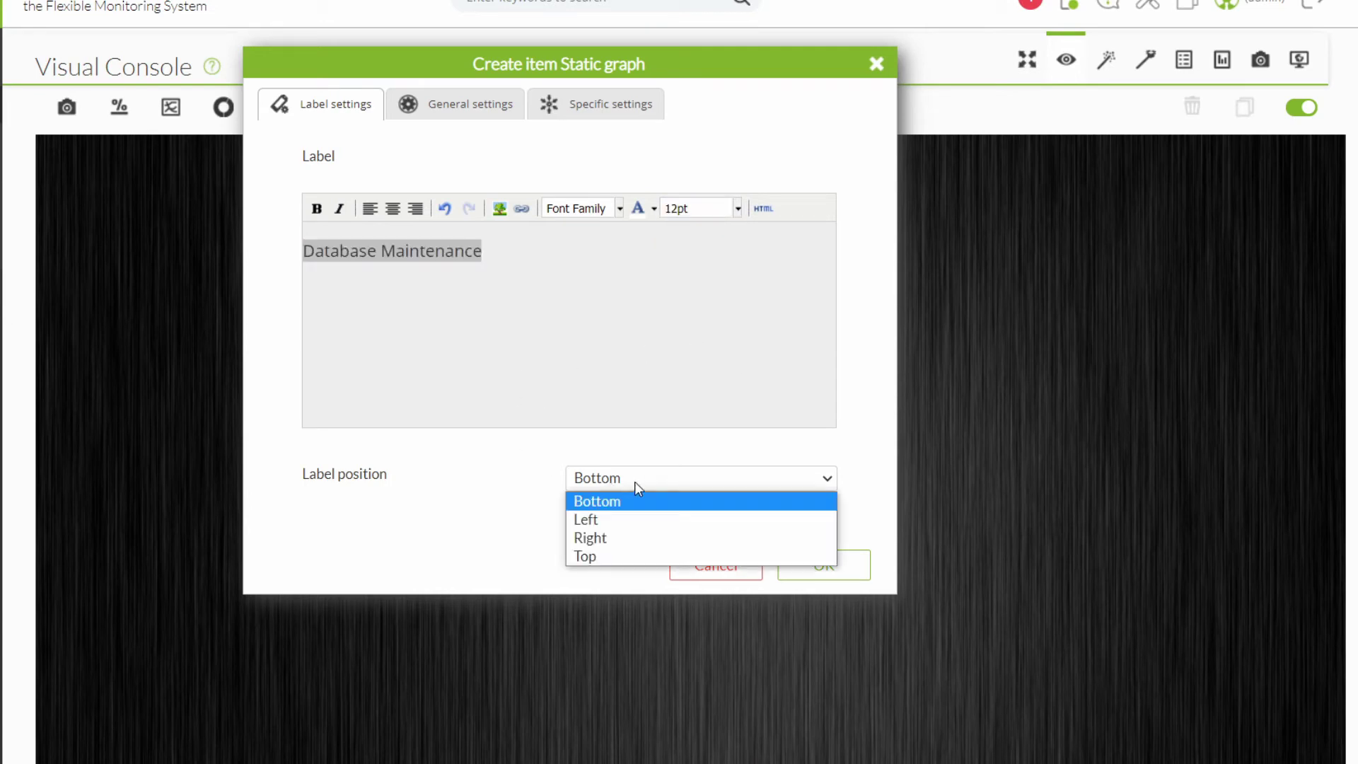
click(609, 532)
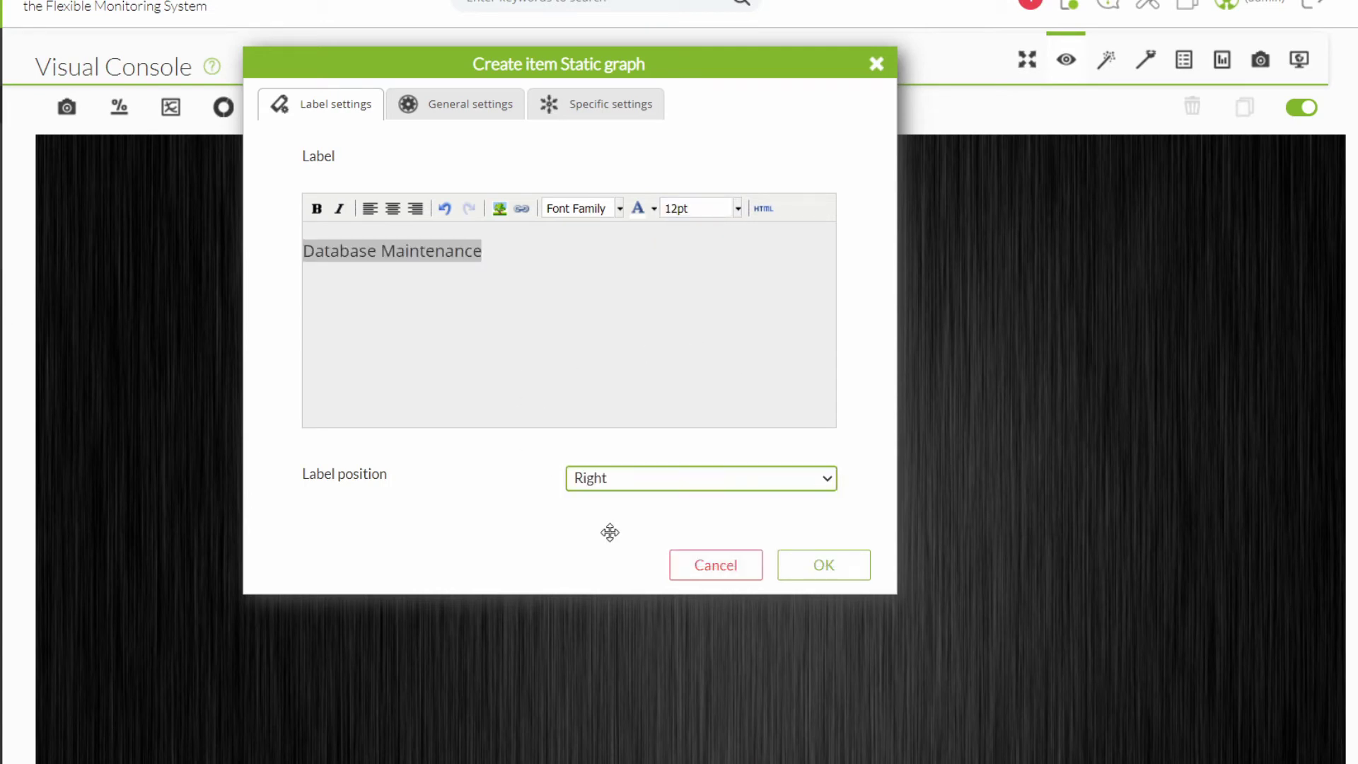
click(817, 572)
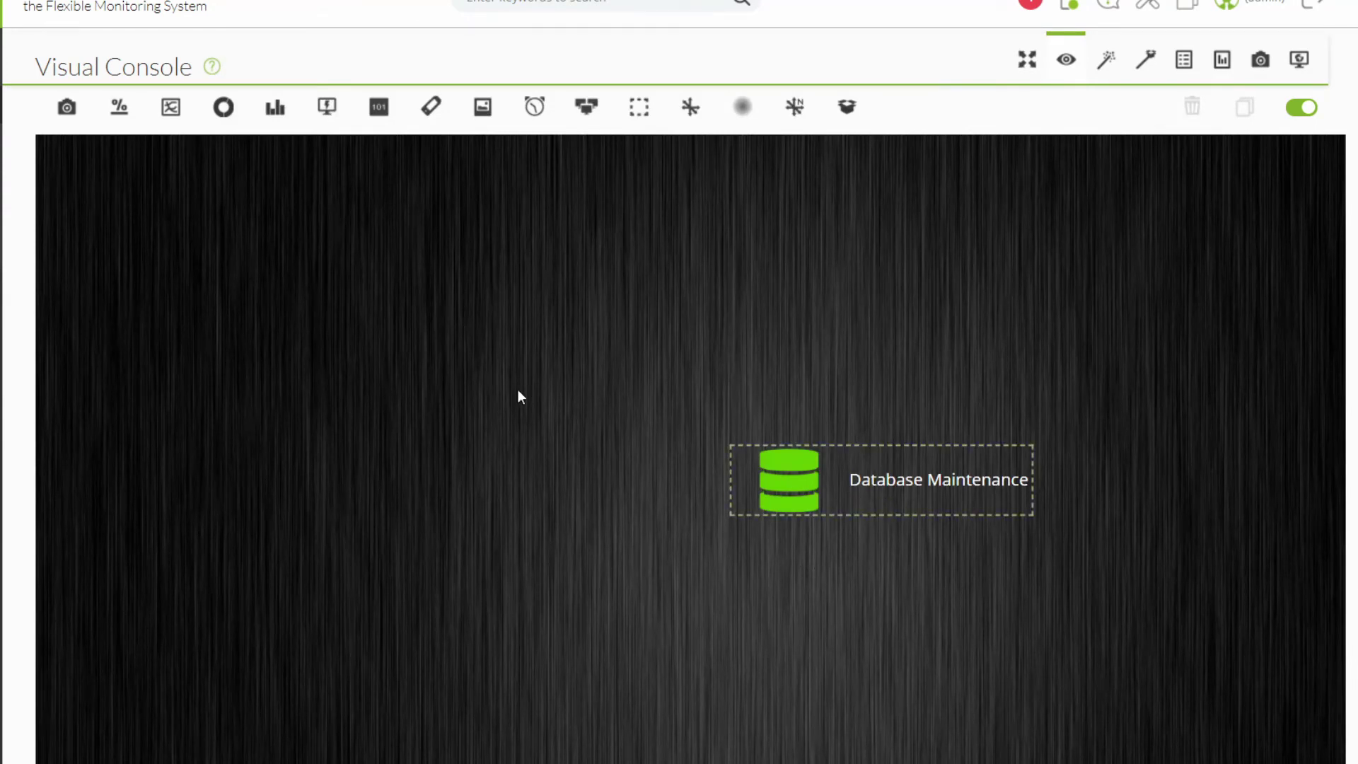
Start a module graph using custom graph Pandora RAM/CPU, transparent background, 1-day periodicity.
click(171, 106)
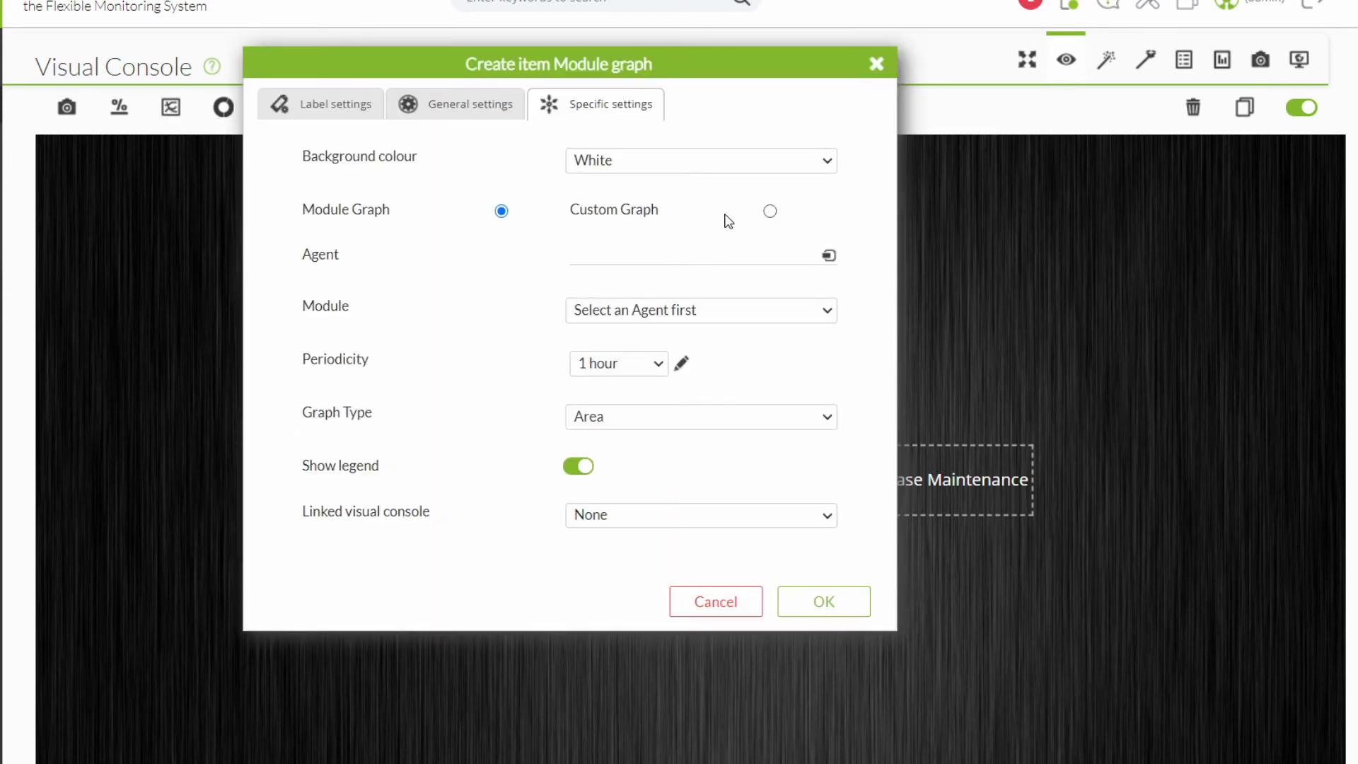
click(769, 211)
click(635, 260)
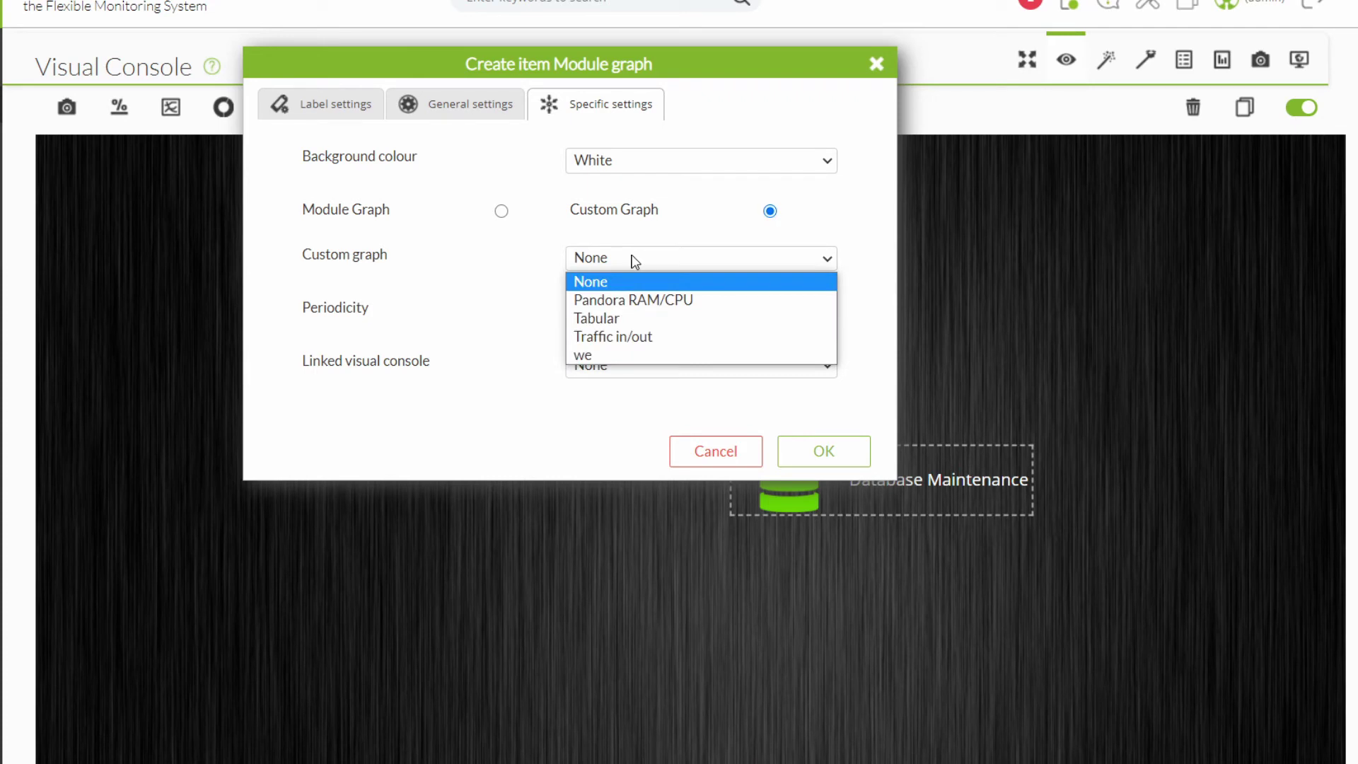
click(638, 295)
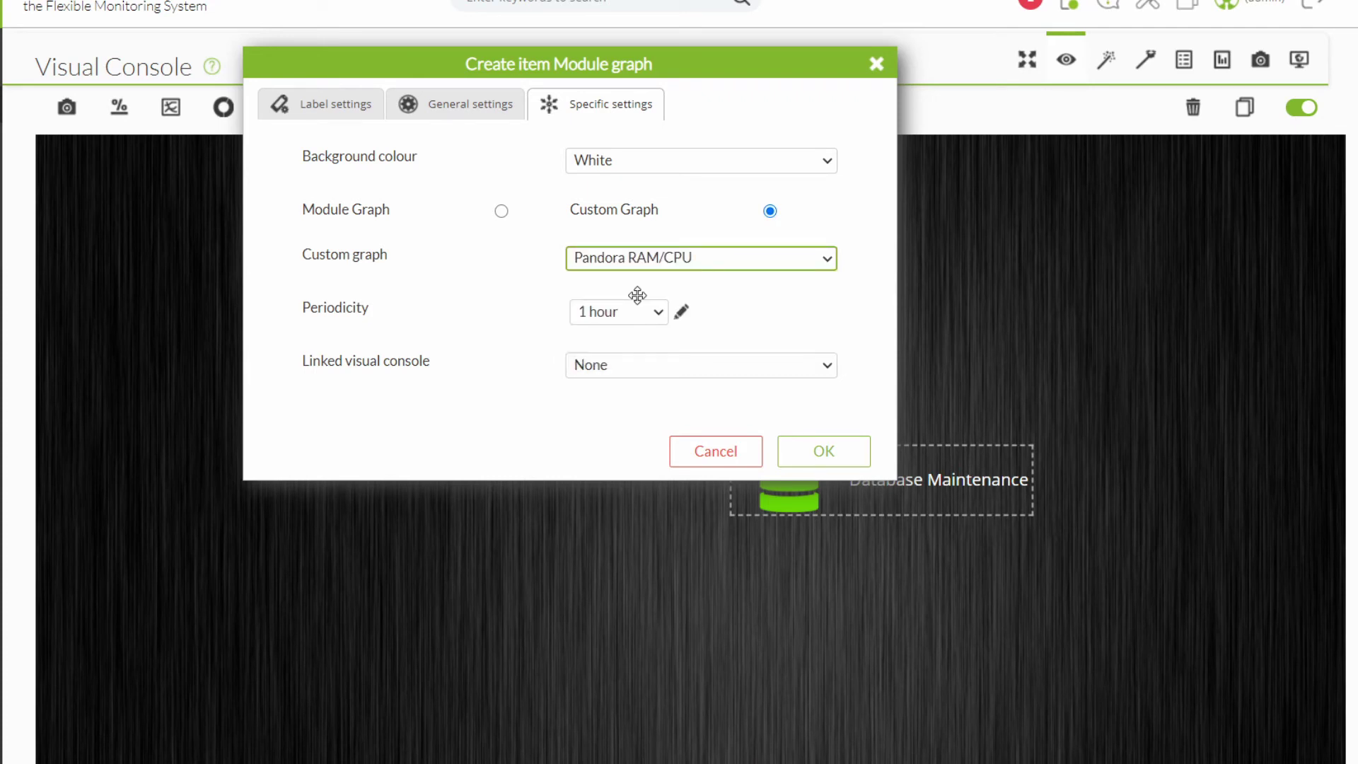
click(639, 162)
click(625, 215)
click(626, 318)
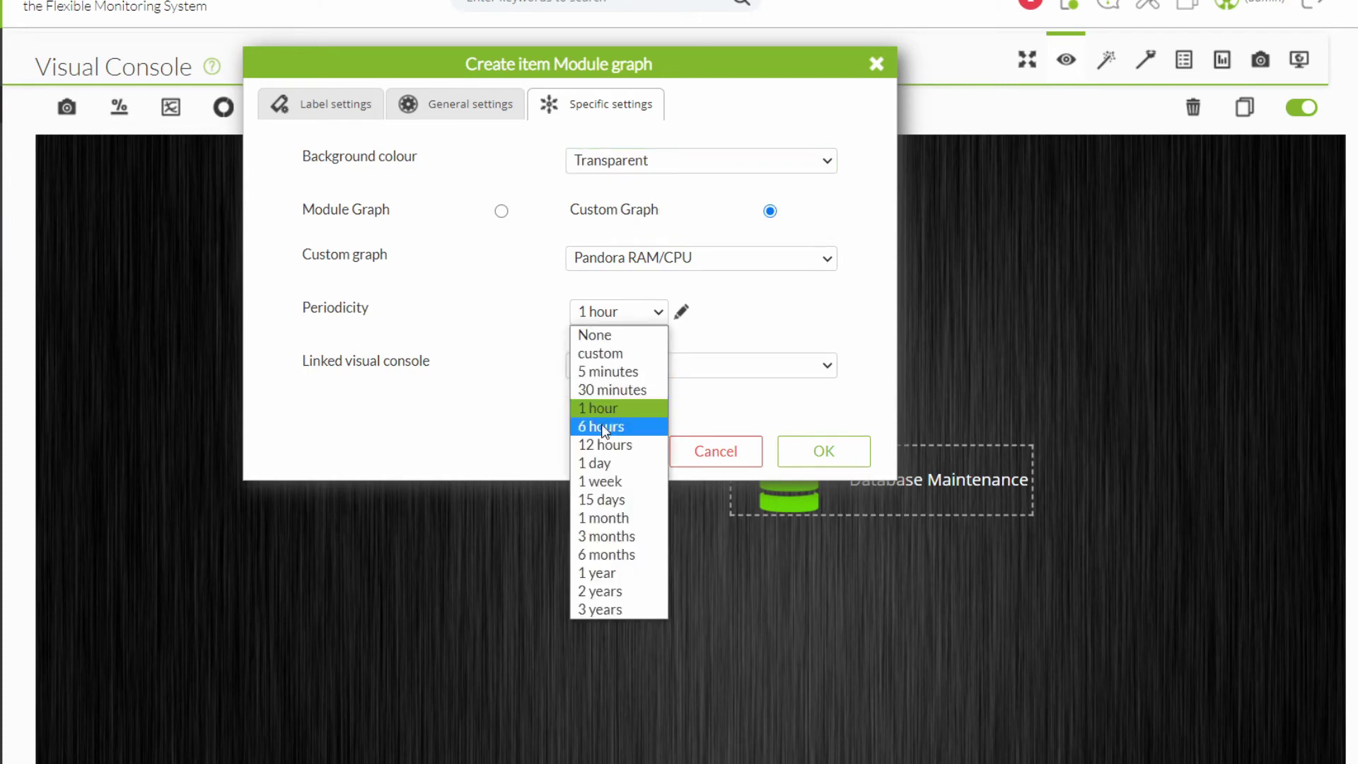
click(613, 460)
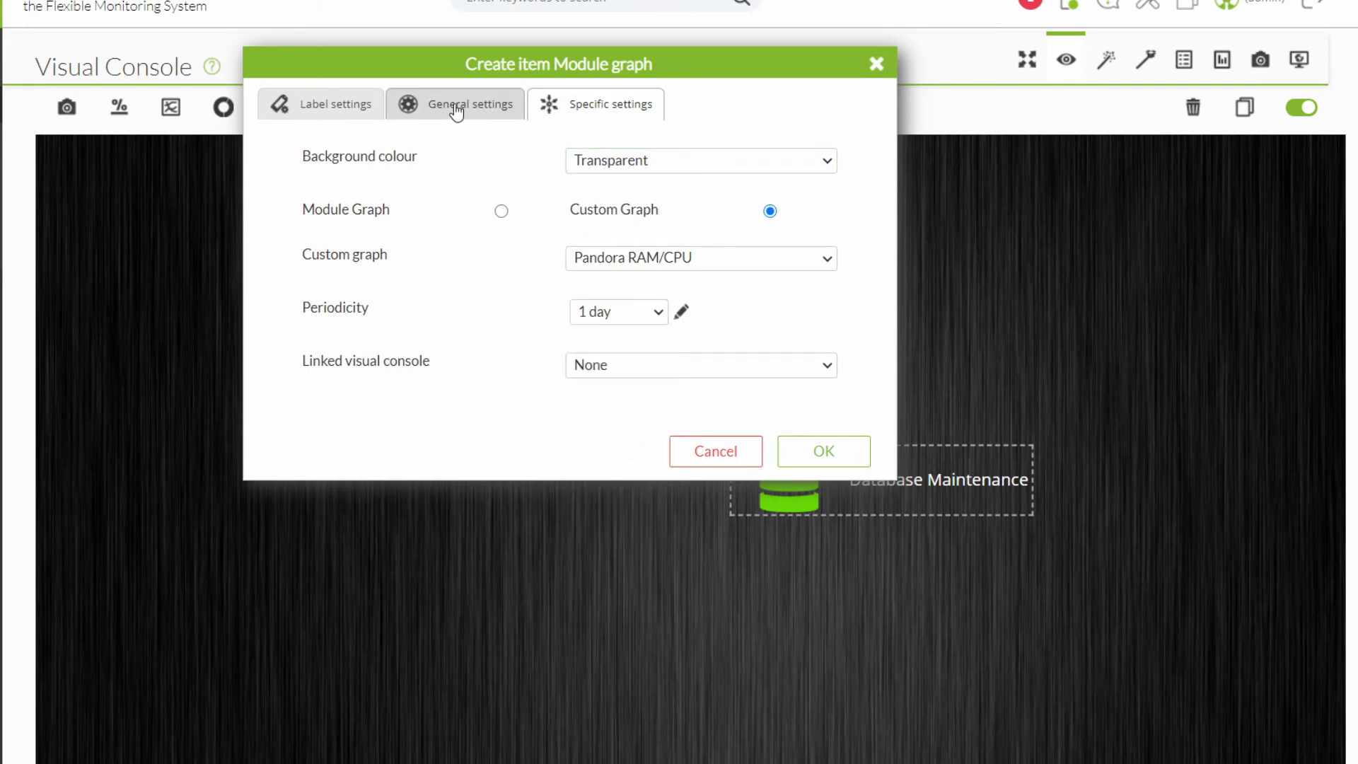
Set the graph width to 590 at X 670, Y 600 and create it.
click(458, 108)
text(590)
key(Tab)
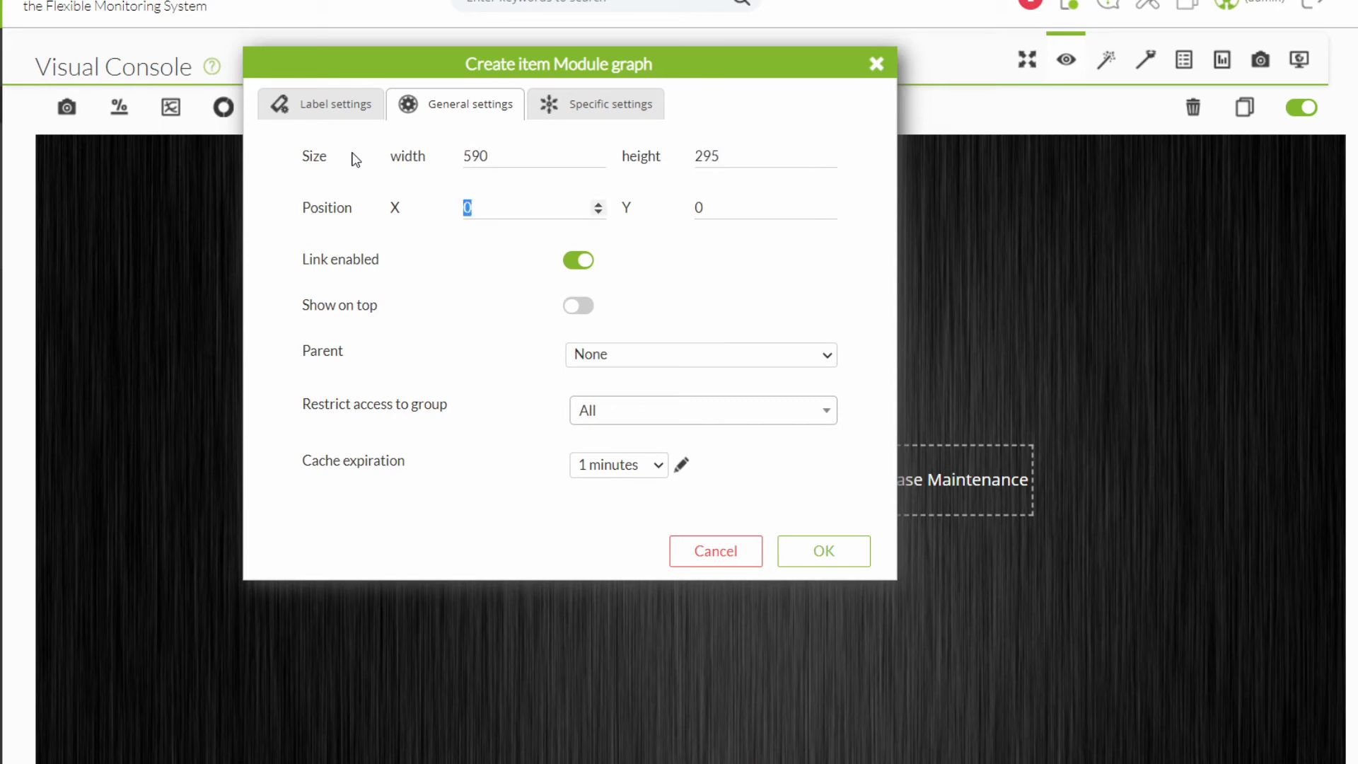
text(670)
key(Tab)
text(60)
click(812, 553)
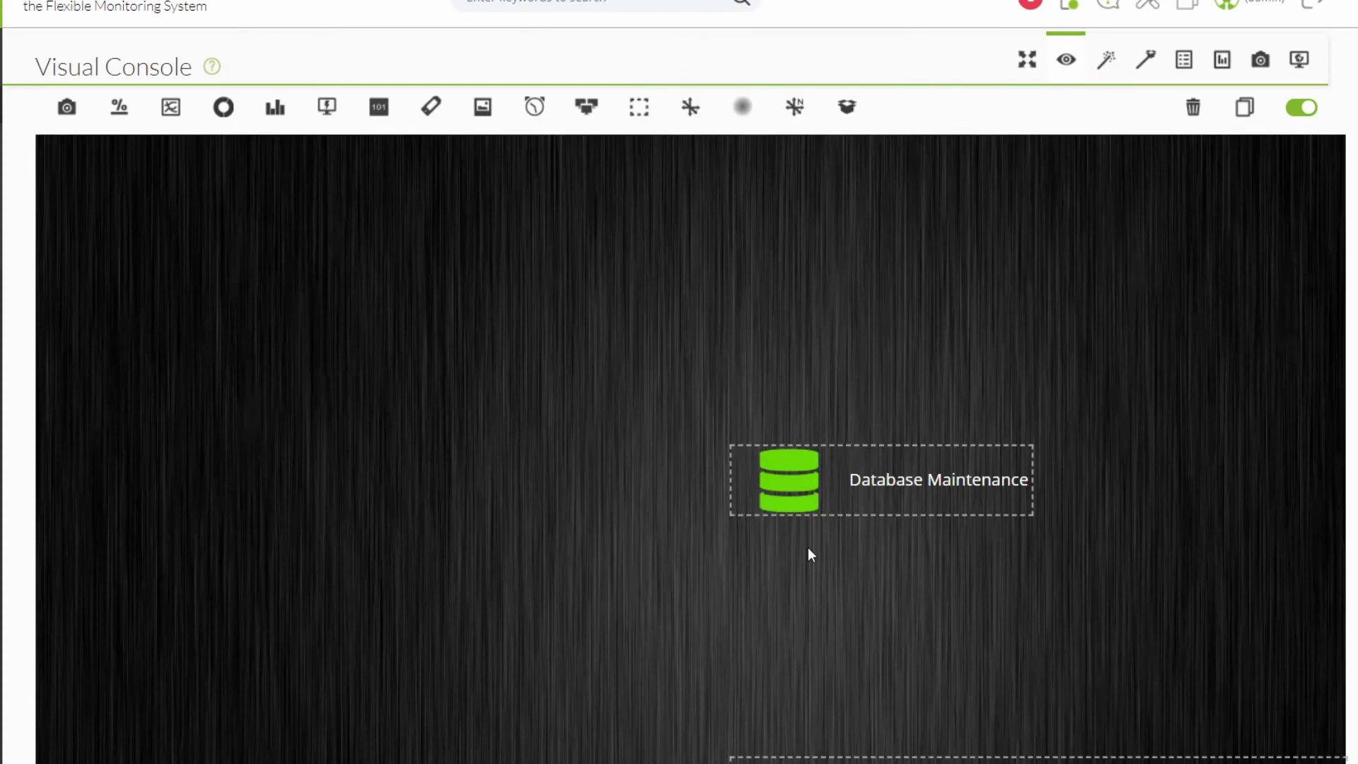
scroll(1127, 536, down, 5)
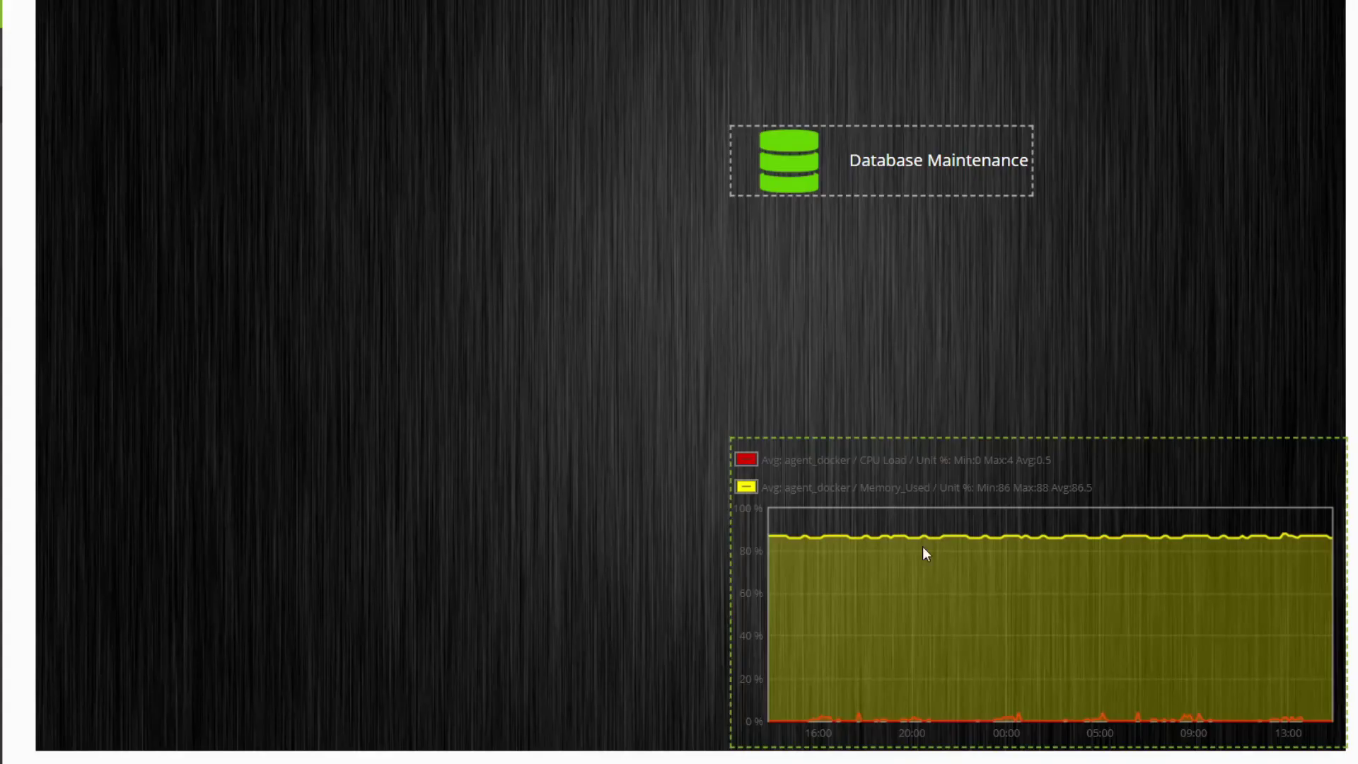
scroll(893, 534, up, 5)
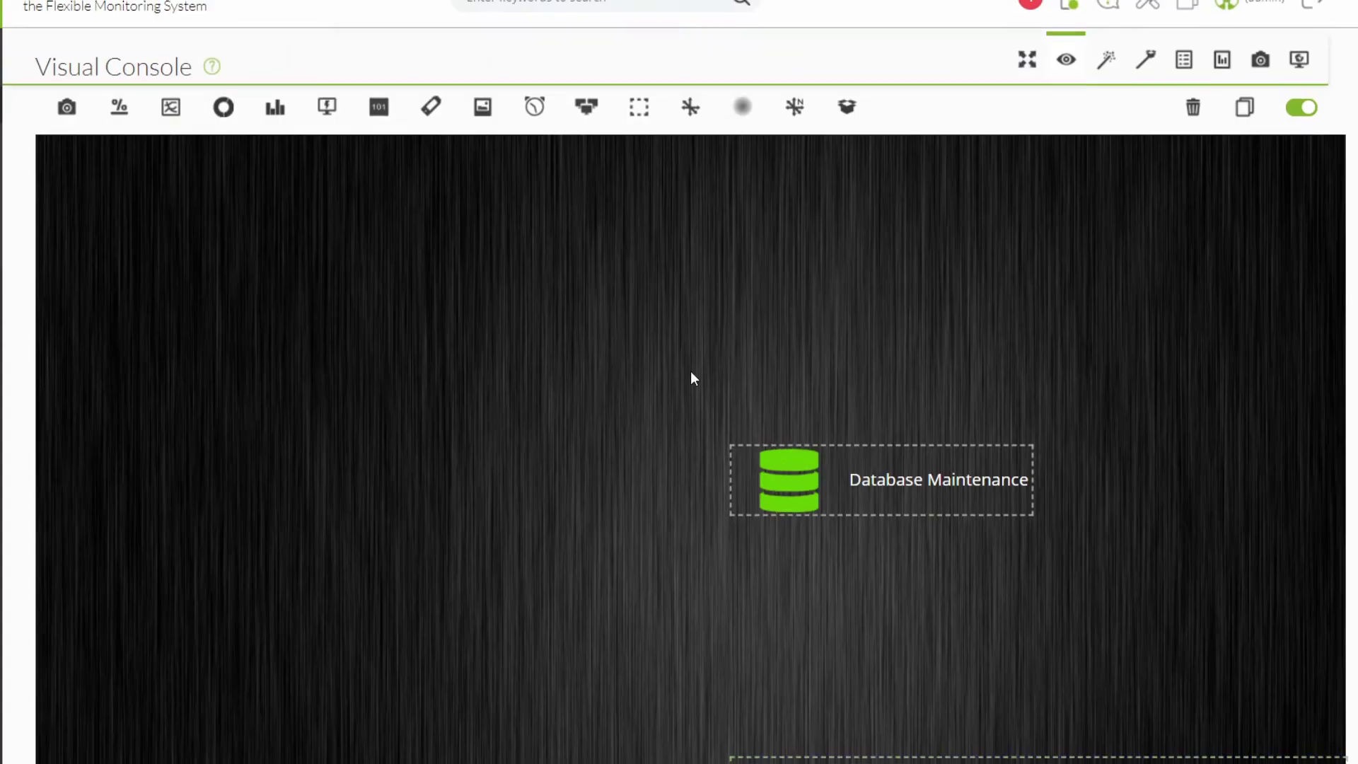
click(534, 106)
Set the clock to Europe/Madrid time, simple digital, with a white fill.
click(594, 161)
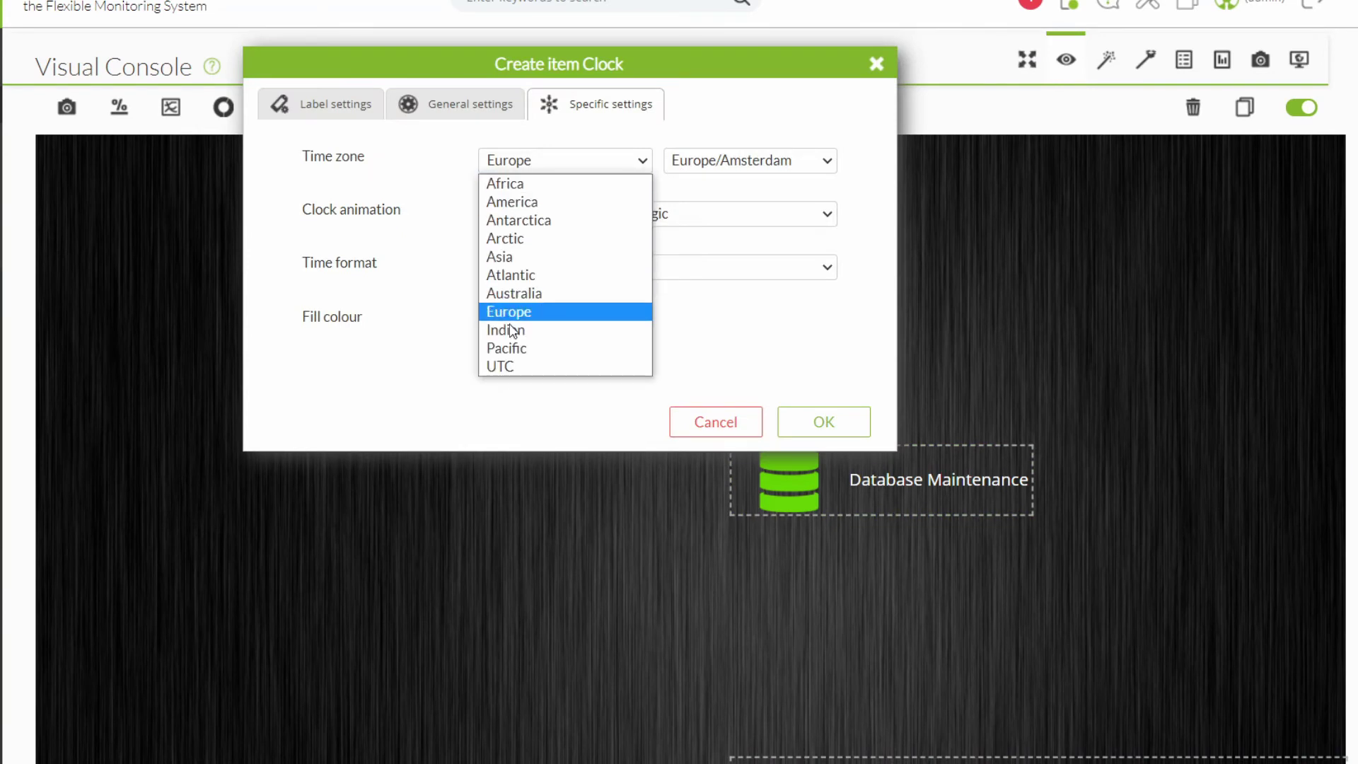
click(707, 161)
scroll(814, 318, down, 4)
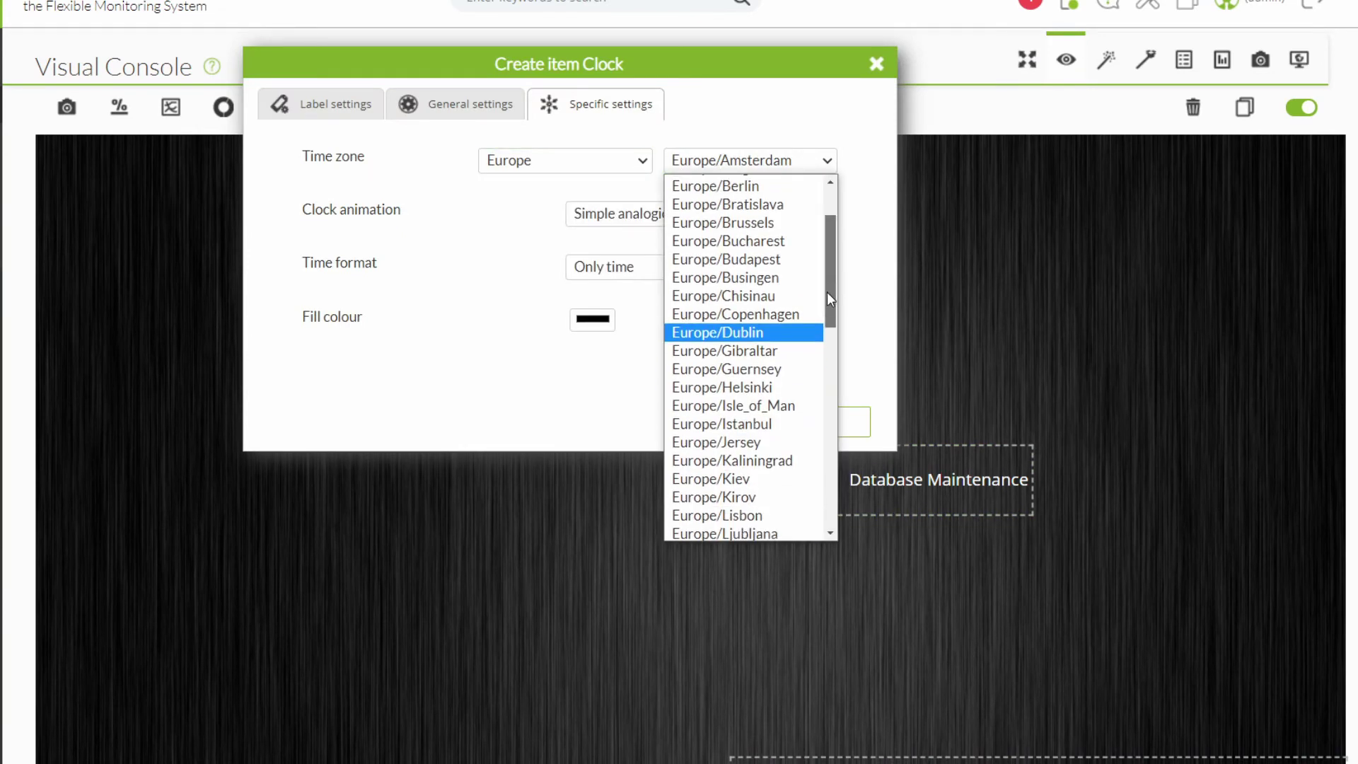
click(809, 370)
click(658, 214)
click(658, 255)
click(636, 267)
click(638, 306)
click(654, 216)
click(637, 254)
click(592, 319)
click(572, 336)
click(503, 336)
Size the clock 350×150 at X 445, Y 2, keep it on top, and create it.
click(470, 104)
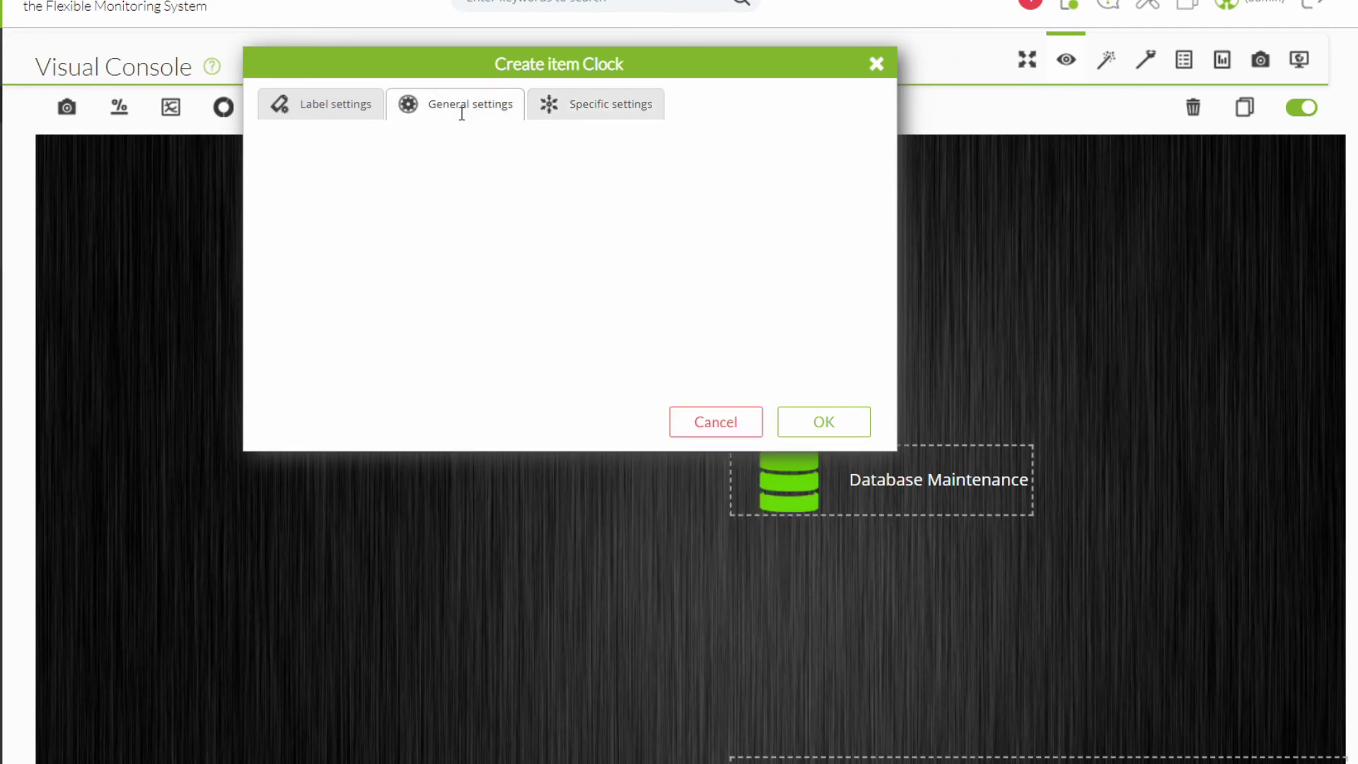
click(506, 162)
key(ctrl+a)
text(350)
key(Tab)
text(150)
key(Tab)
text(445)
key(Tab)
text(2)
click(578, 306)
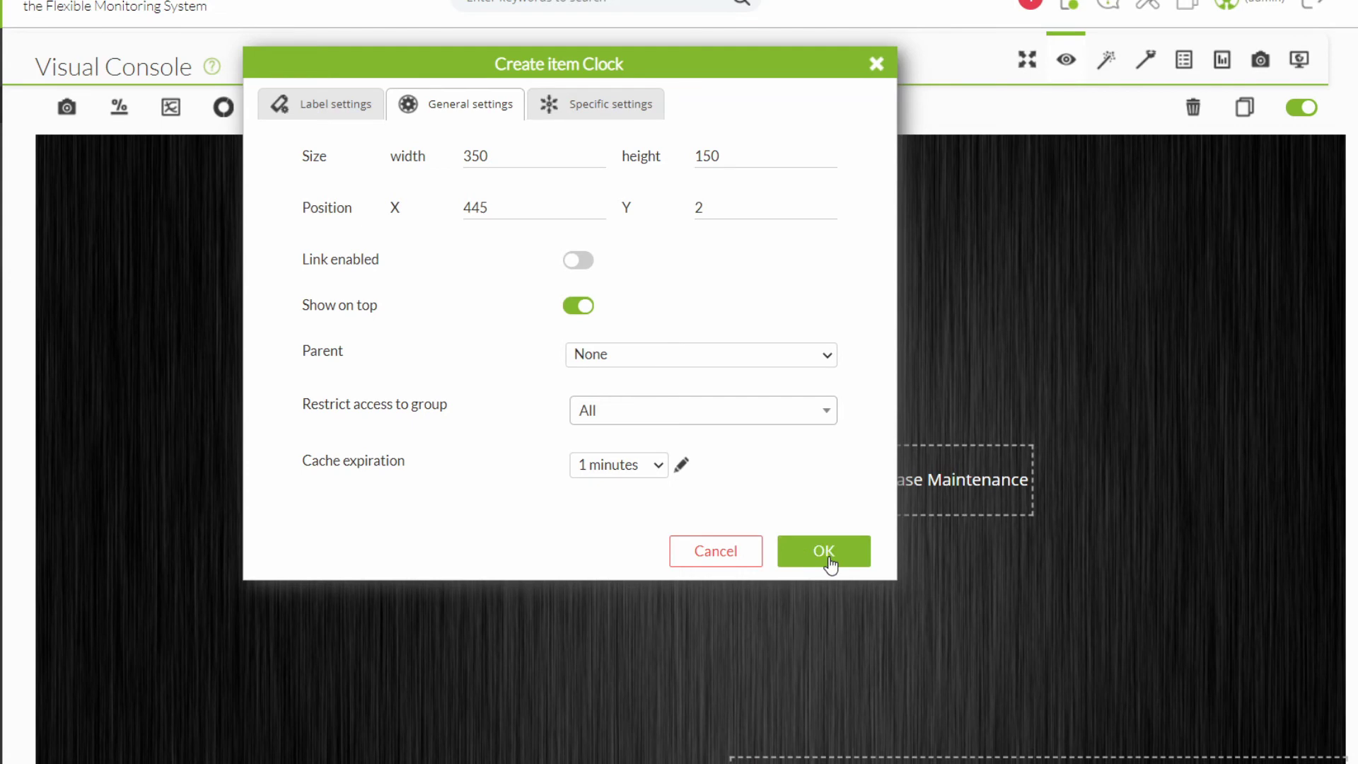
click(825, 555)
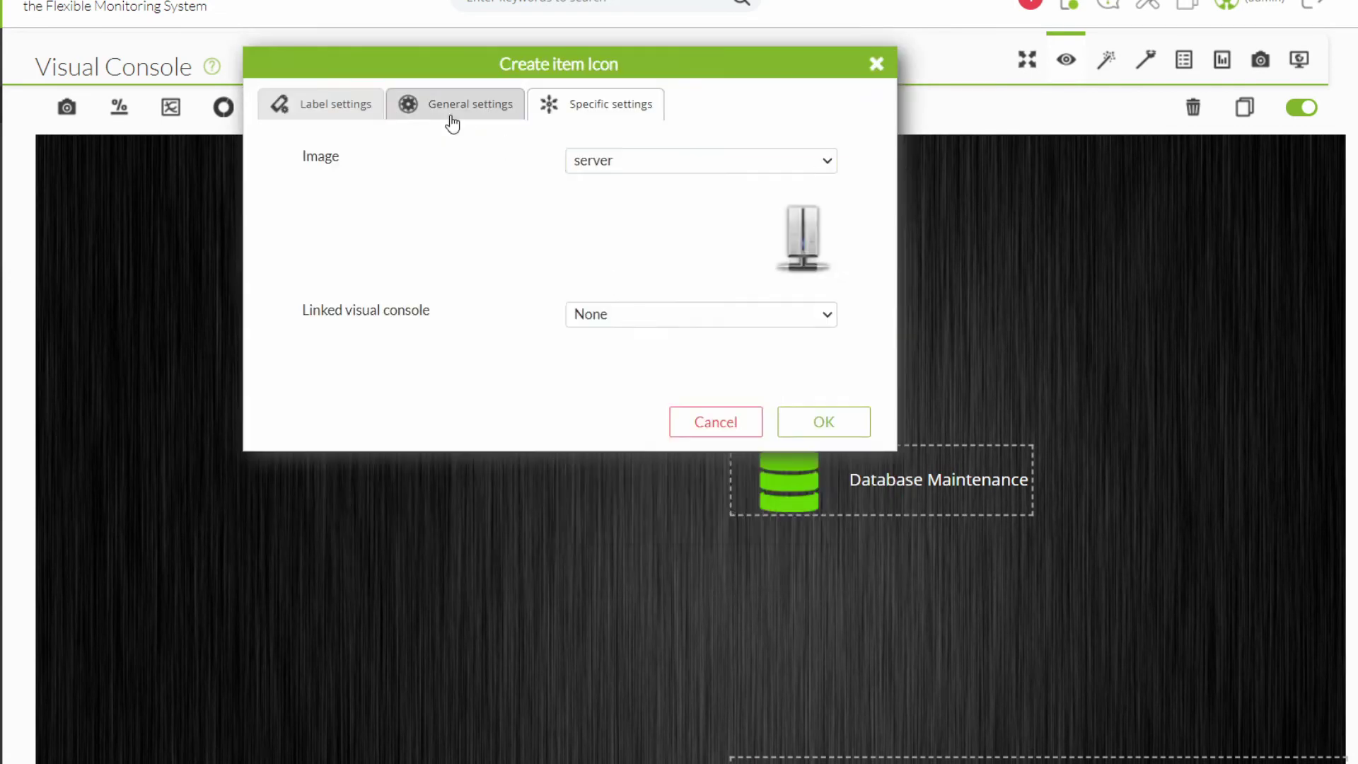
click(452, 113)
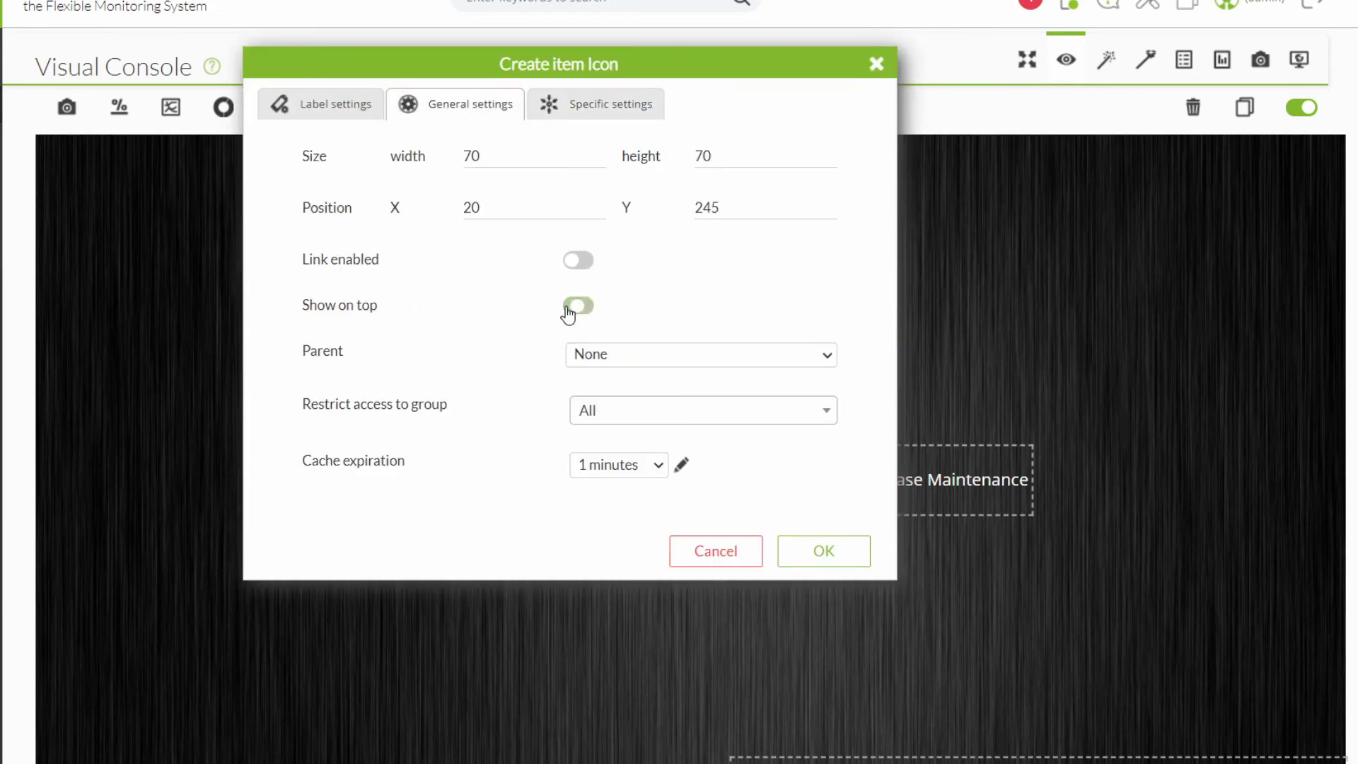
Enlarge the Pandora_Server label font and create the Pandora_Server icon.
click(321, 104)
triple_click(449, 244)
click(700, 208)
click(694, 343)
click(823, 564)
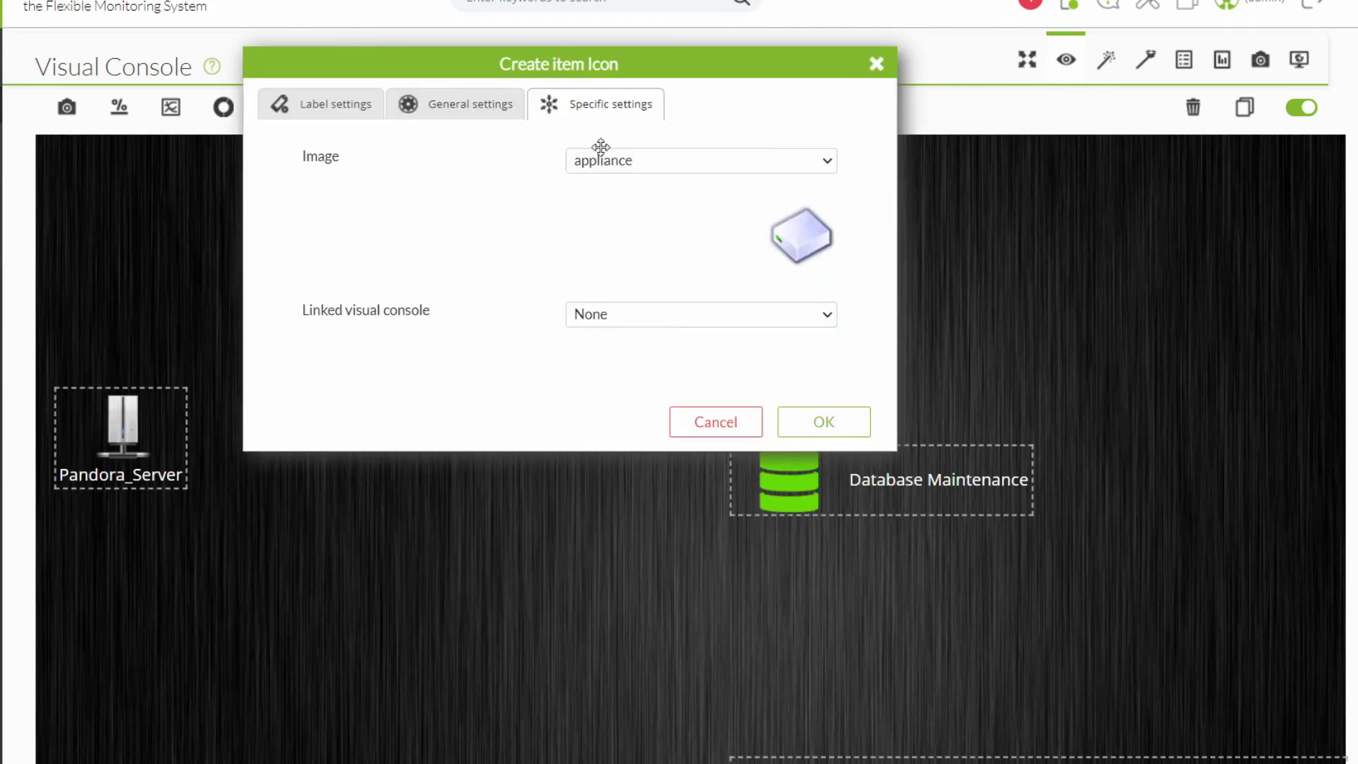
Add a 25×25 circle icon at X 120, Y 150, then duplicate it twice into a column.
click(458, 106)
text(25	25	120	150)
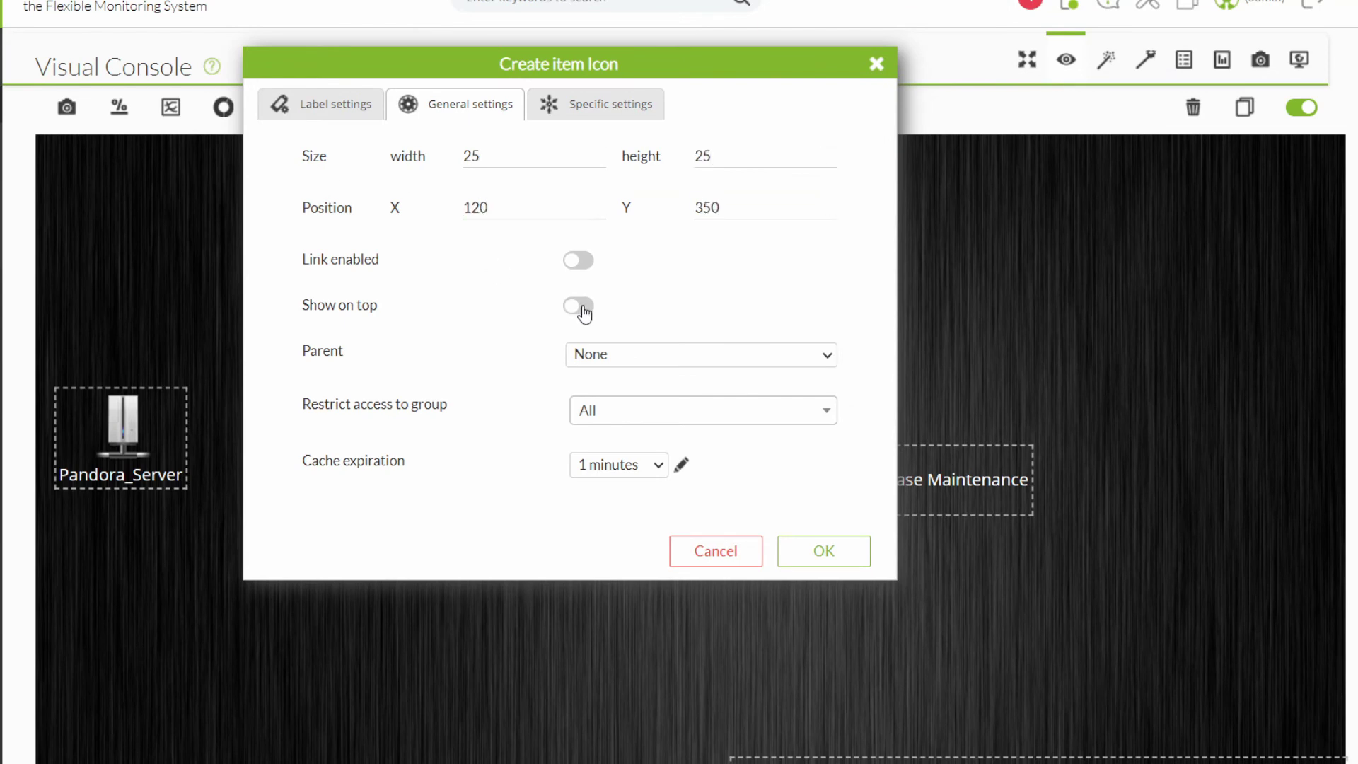
click(578, 305)
click(824, 551)
click(1245, 107)
drag(191, 536, 172, 591)
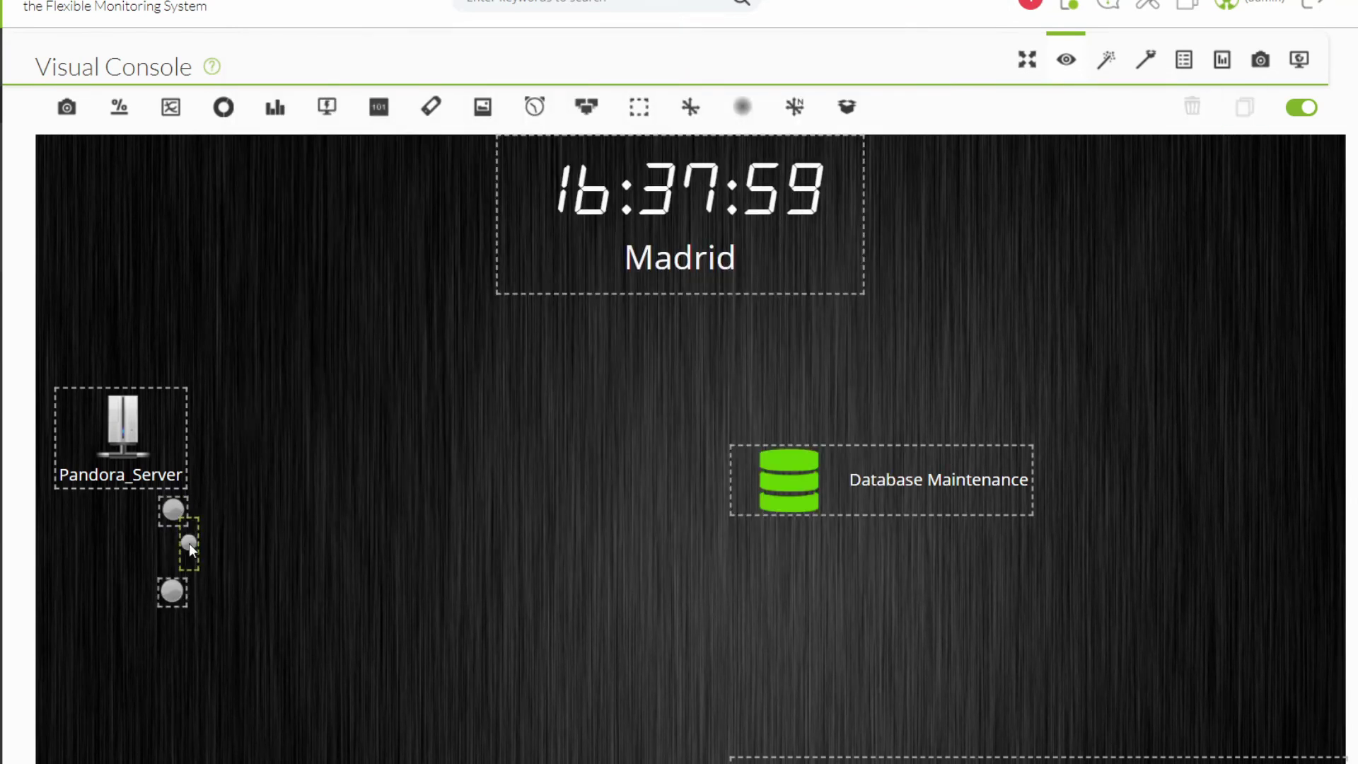
click(1244, 107)
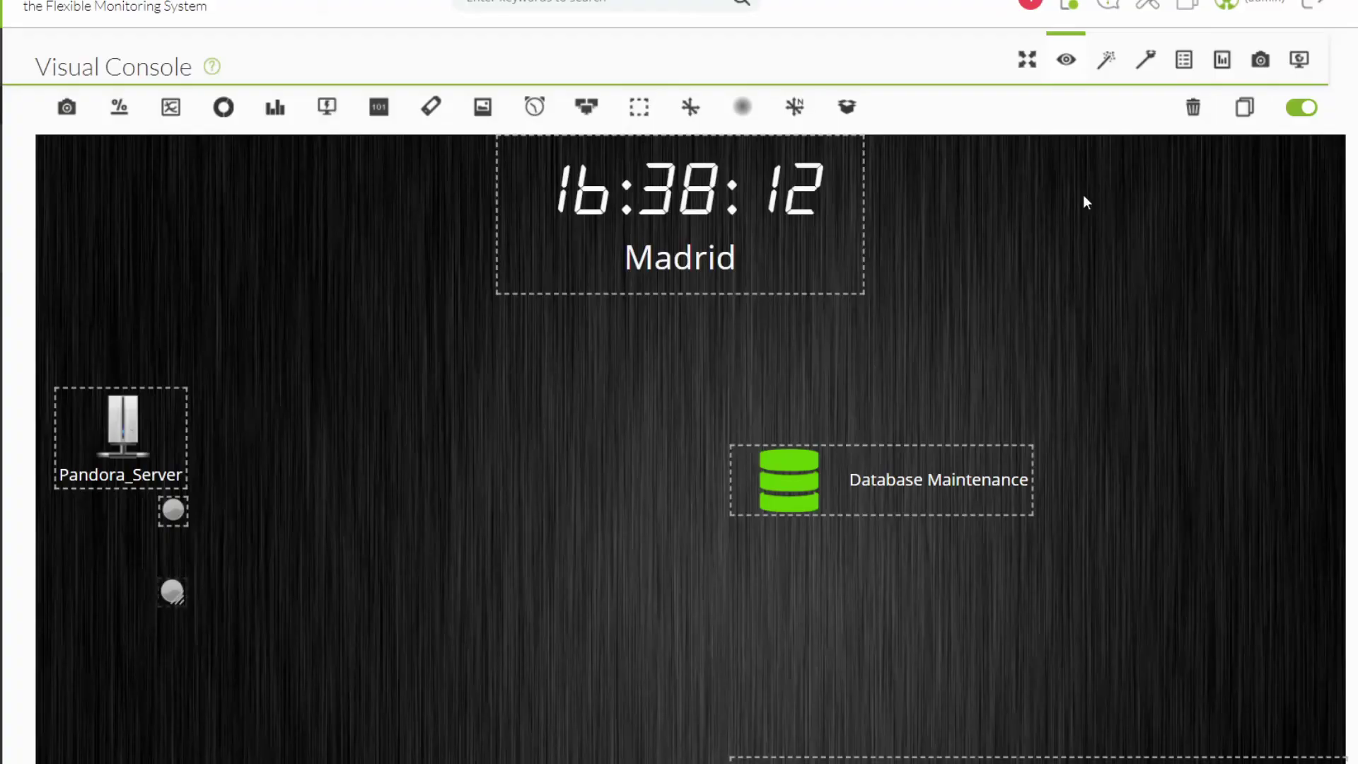
drag(192, 534, 173, 605)
Add an enlarged 'Files in Data_in' label, 140×35 at X 155, Y 350.
click(431, 106)
text(Files in Data_in)
key(ctrl+a)
click(738, 208)
click(643, 357)
click(470, 104)
double_click(471, 157)
text(140)
key(Tab)
text(35	155	350)
click(823, 550)
Move a label copy beside the next circle and start editing its text.
drag(282, 508, 235, 594)
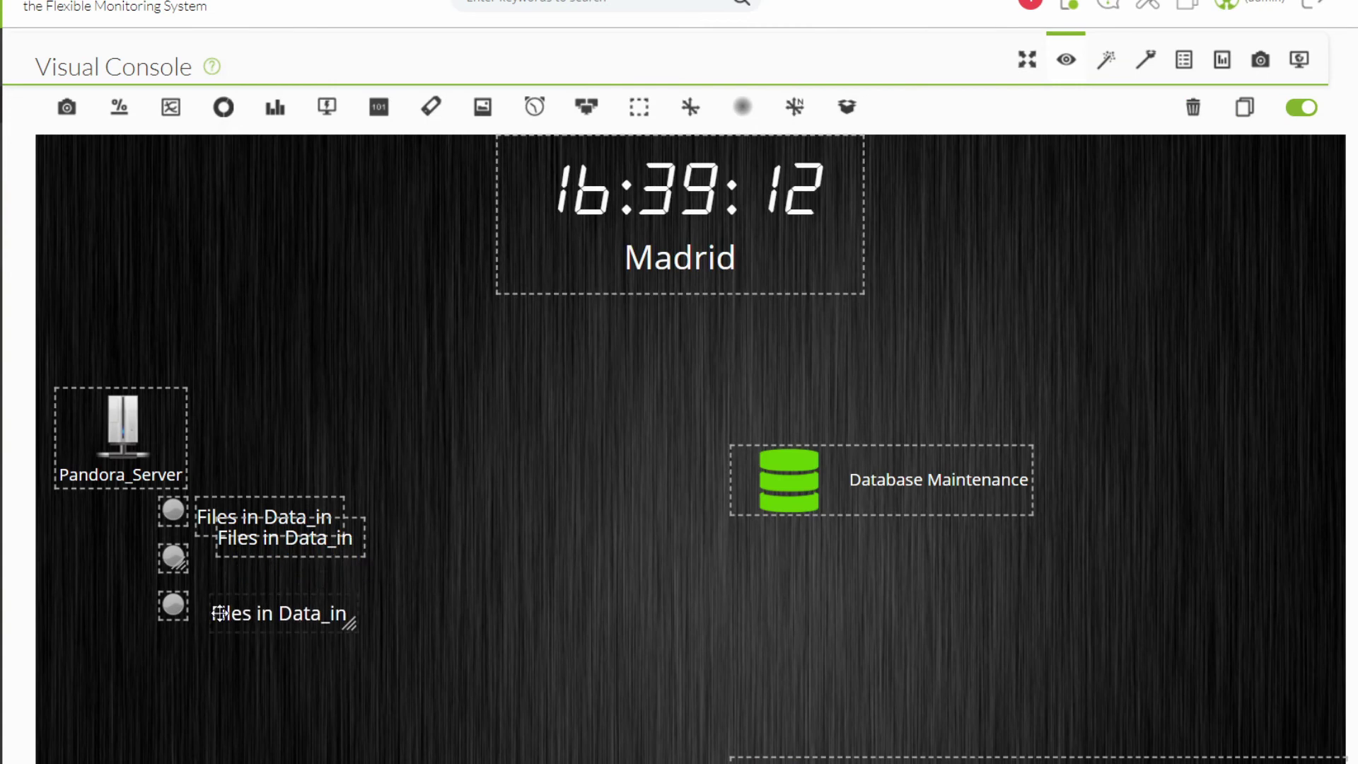
double_click(235, 594)
key(ctrl+a)
click(448, 255)
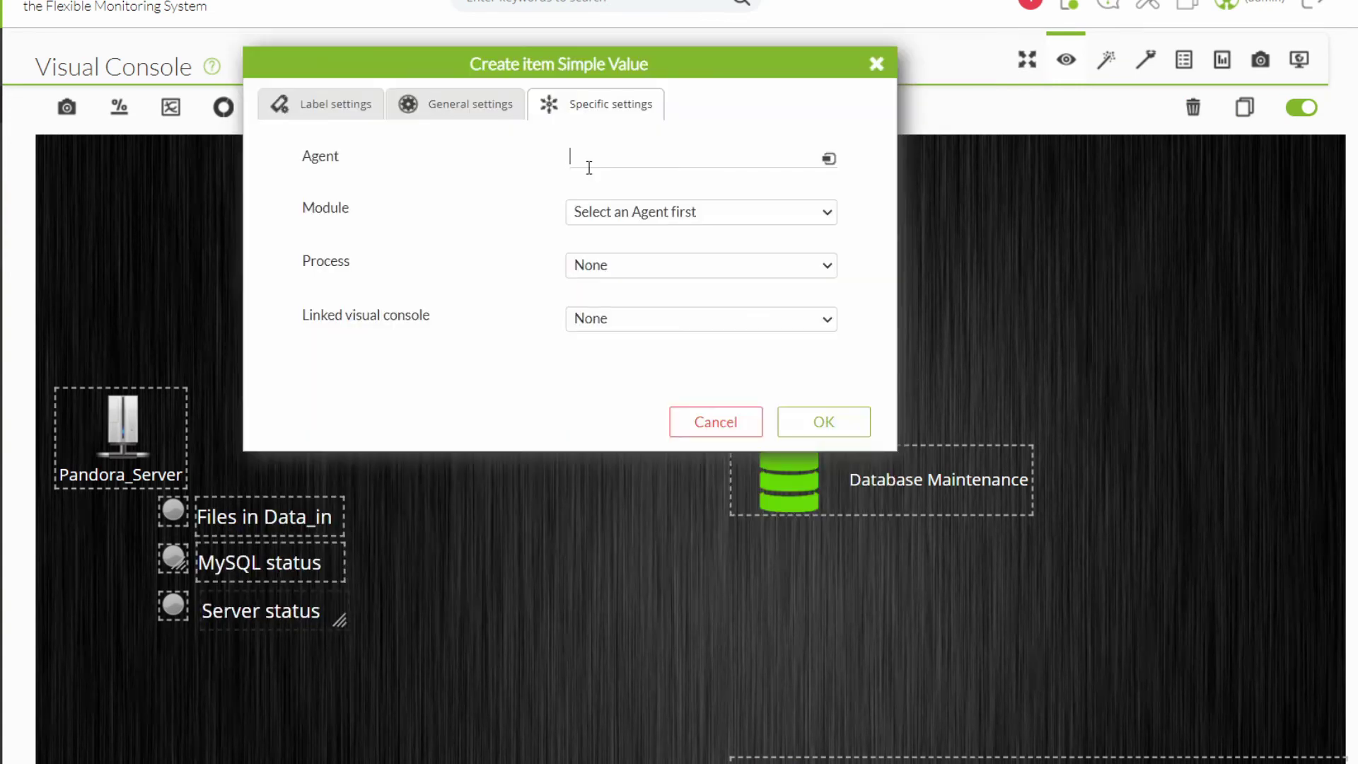
Add a Simple Value item for the Files Data_in module beside the Files in Data_in label.
click(700, 212)
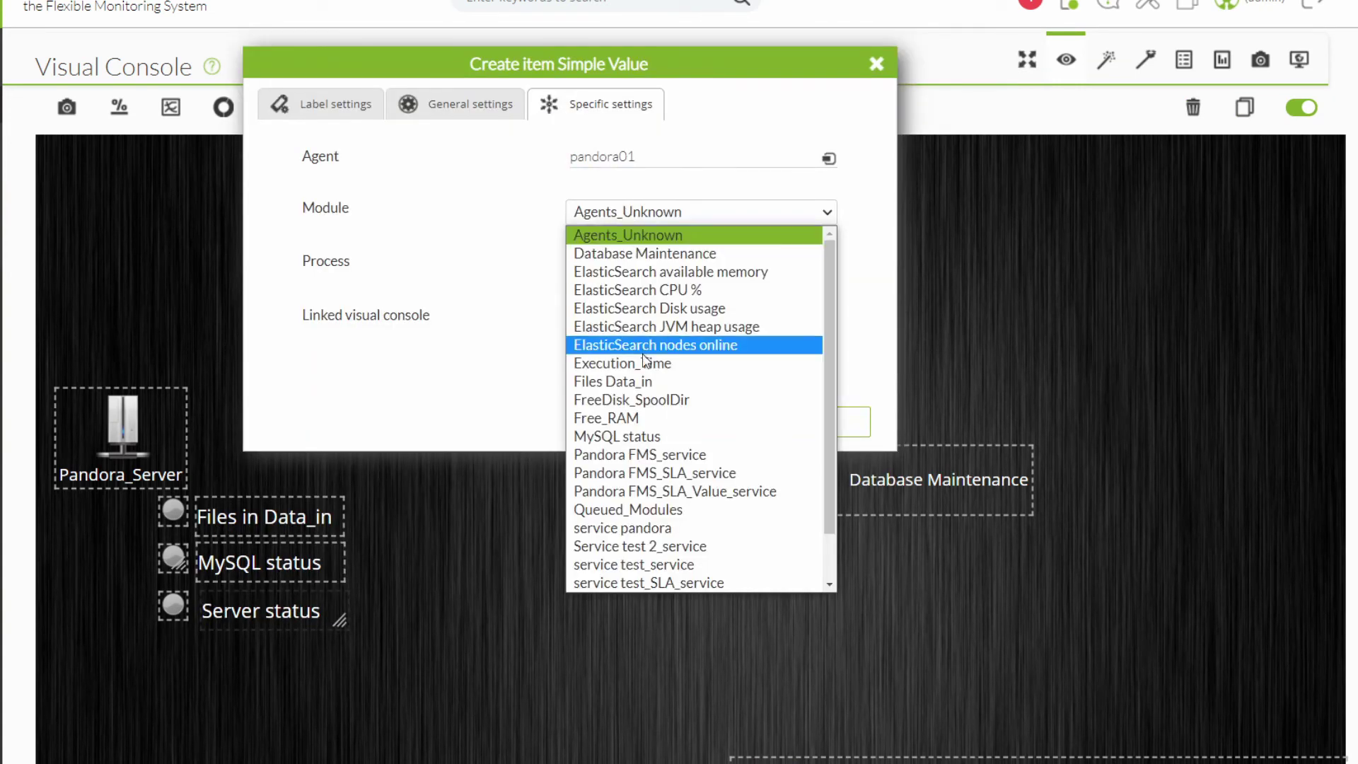
click(645, 362)
click(464, 104)
click(335, 104)
click(806, 574)
drag(307, 423, 397, 613)
Duplicate the value item and switch the copy beside MySQL status to the MySQL status module.
click(1245, 106)
click(1244, 107)
drag(386, 537, 373, 566)
double_click(373, 566)
click(700, 212)
click(606, 436)
click(823, 421)
Switch the other copy beside Server status to the Status module.
double_click(392, 612)
click(700, 211)
click(606, 360)
click(824, 422)
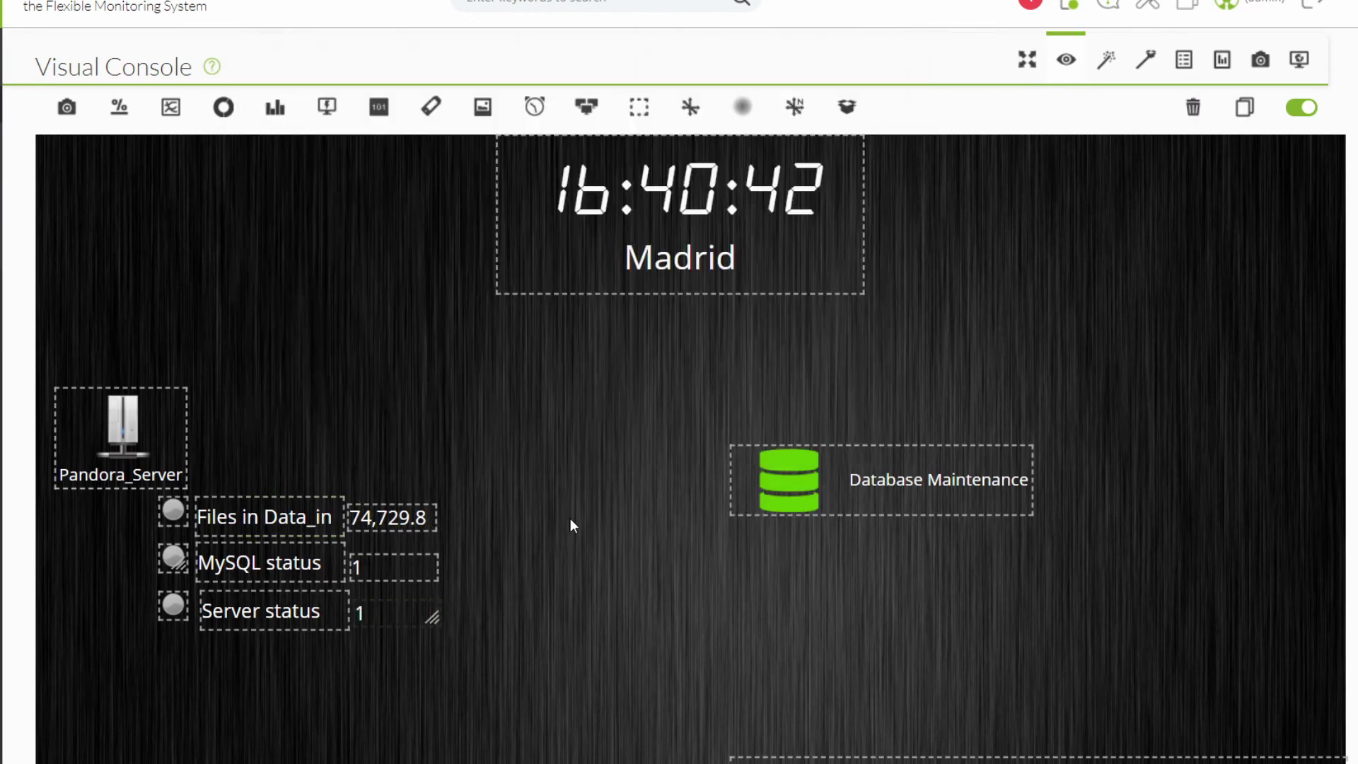
Add a white line running vertically beside the three status circles.
click(690, 106)
click(577, 212)
click(573, 230)
click(818, 418)
drag(146, 325, 125, 618)
drag(31, 167, 126, 510)
Draw white branch lines to the Files in Data_in, MySQL status and Server status circles.
drag(125, 618, 158, 511)
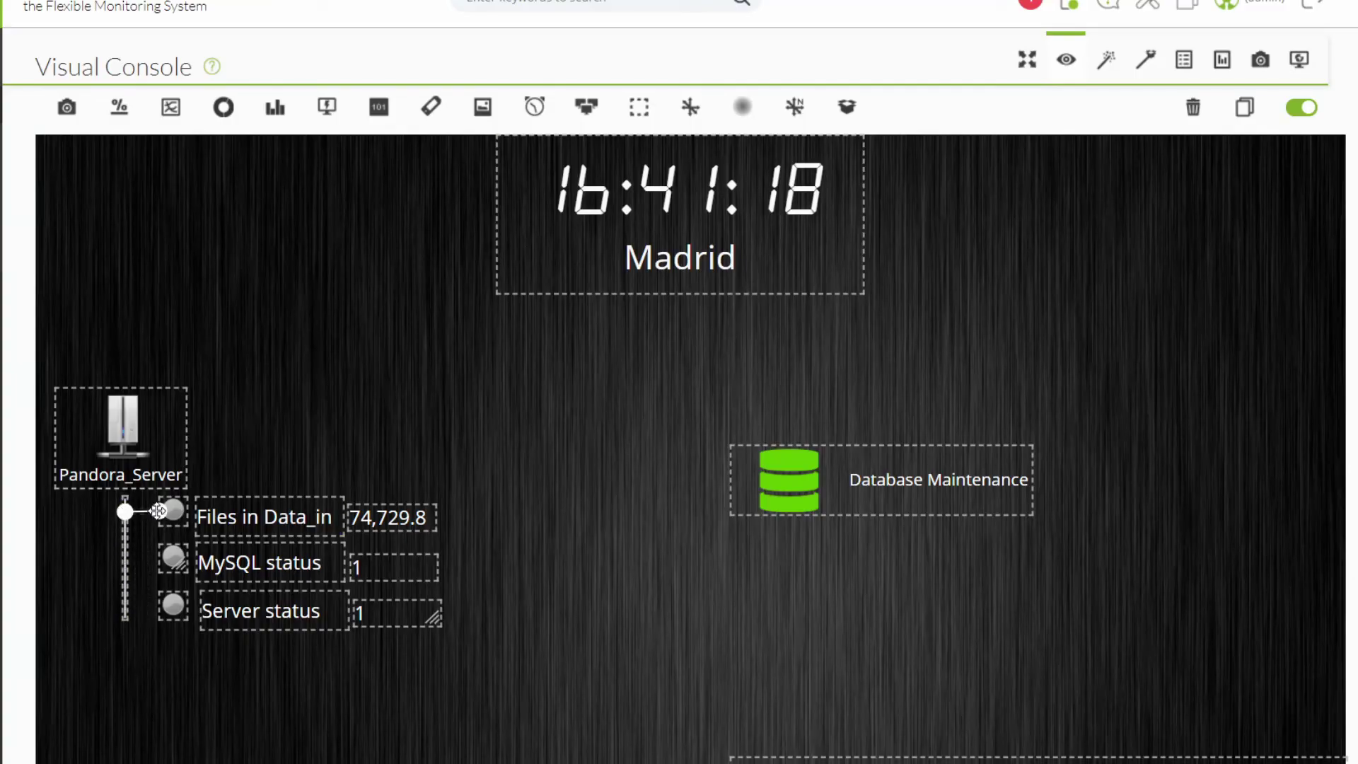
click(125, 566)
drag(126, 556, 158, 557)
drag(123, 604, 157, 603)
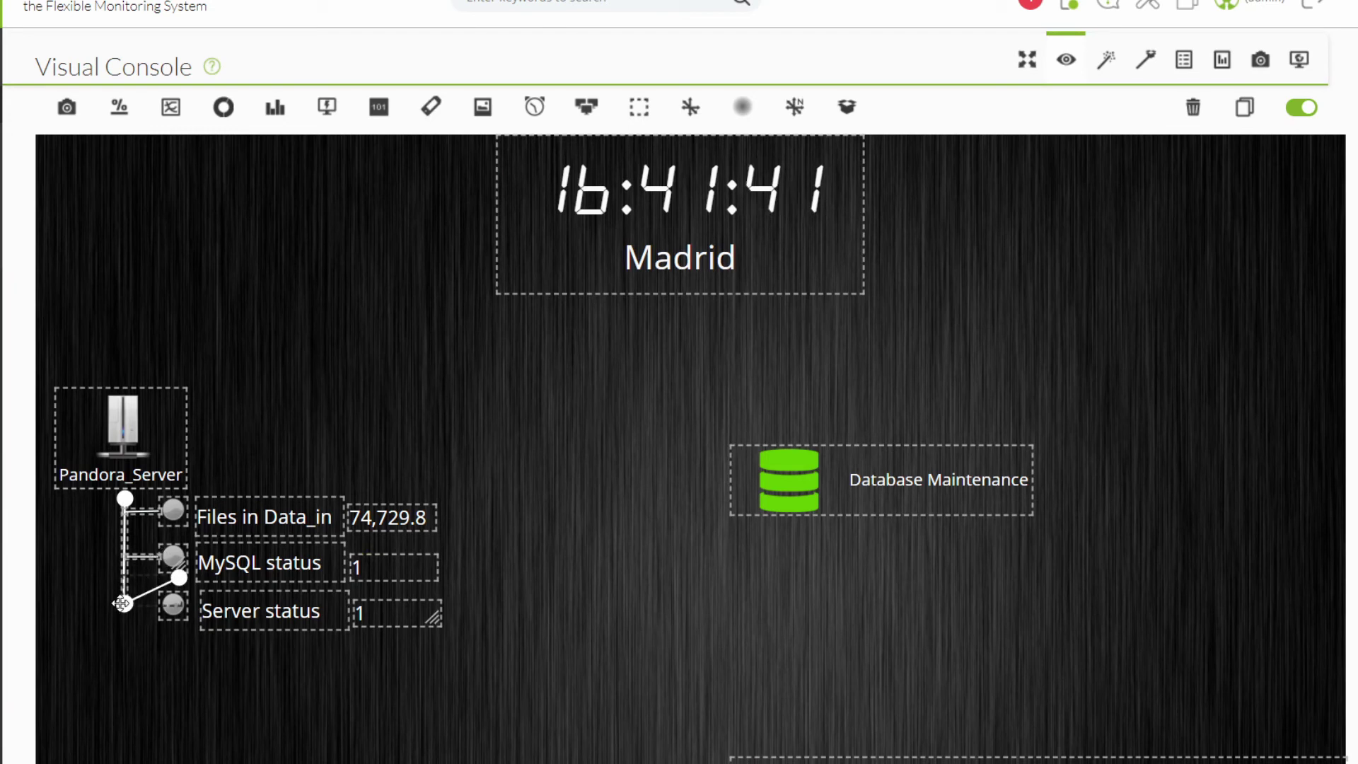
click(844, 110)
Set up a Service item using the box image and the Pandora FMS service, at X 670, Y 470, shown on top.
click(700, 160)
click(601, 218)
click(660, 314)
click(615, 341)
click(433, 120)
text(670)
key(Tab)
text(470)
click(579, 306)
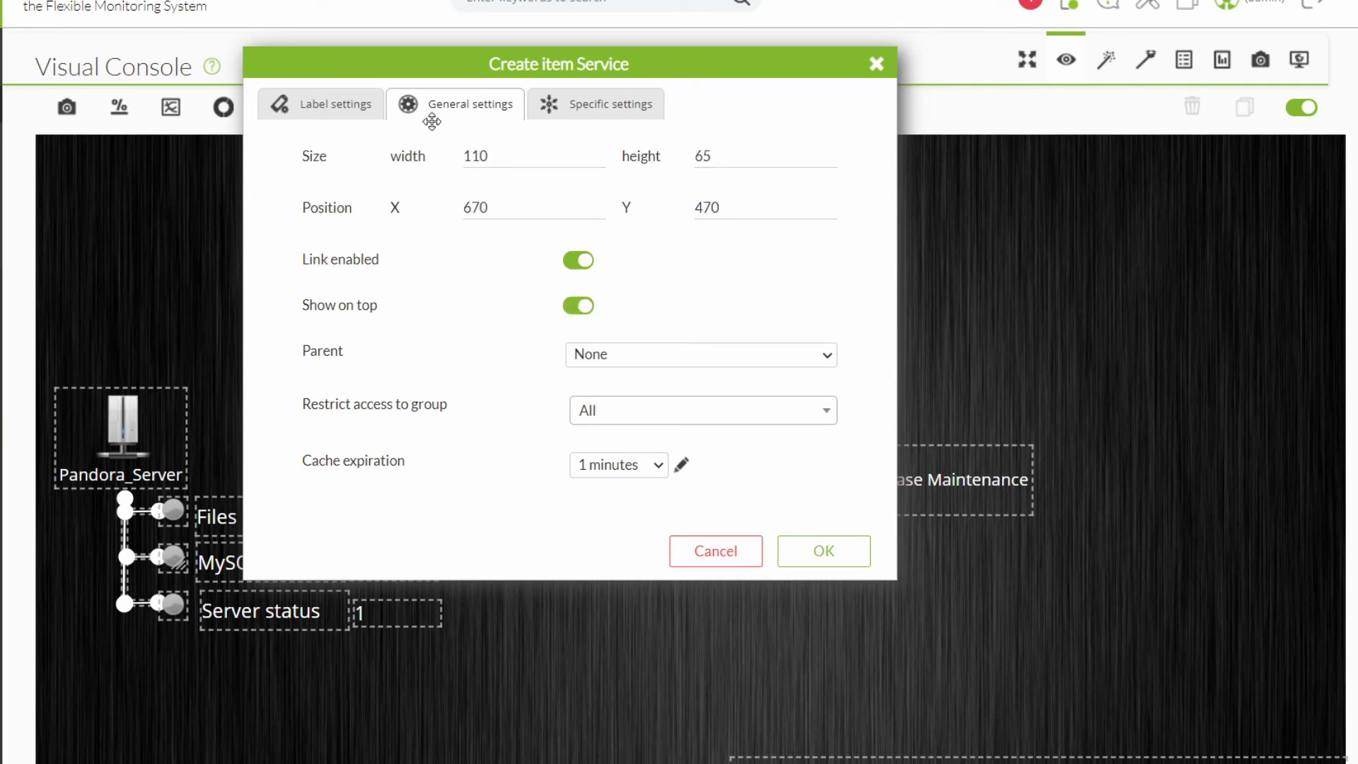
Give the service label 14pt font positioned to the right, and create the item.
click(333, 104)
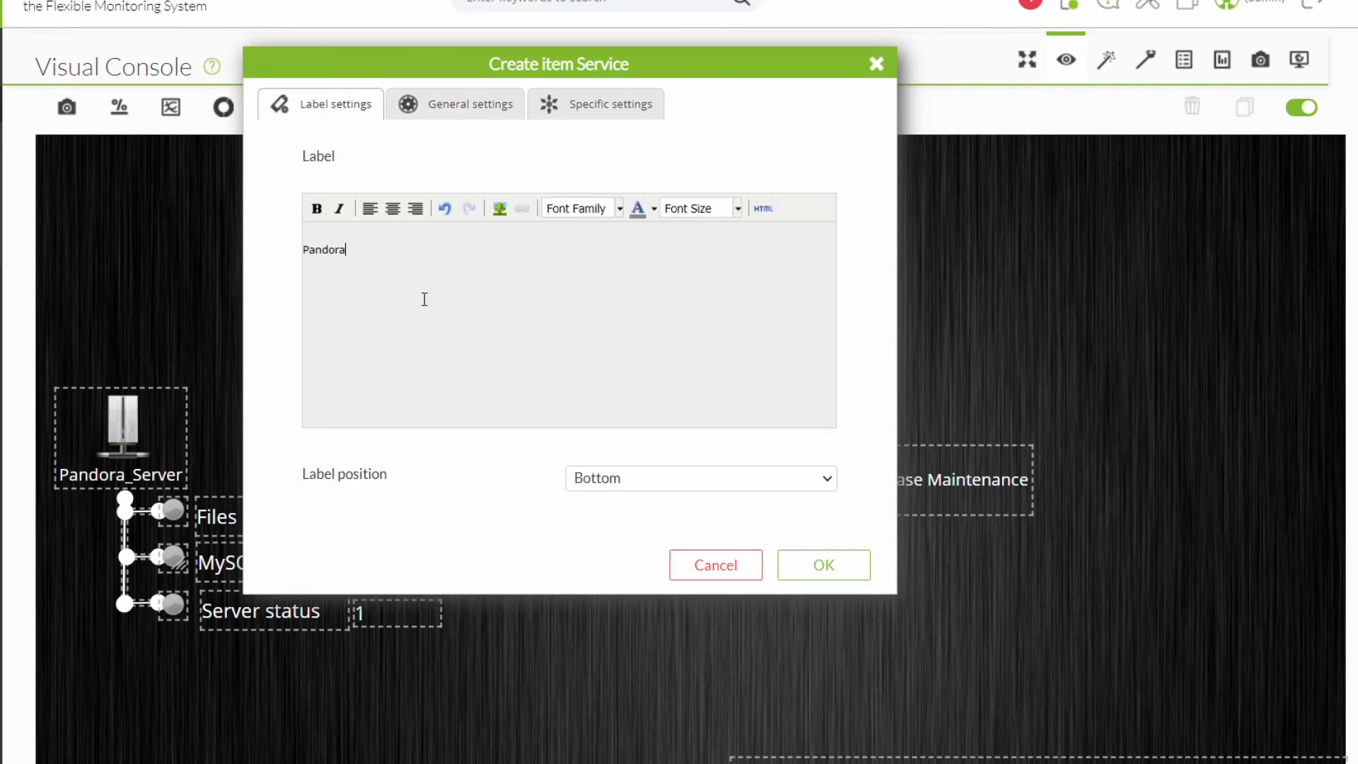
triple_click(423, 249)
click(653, 208)
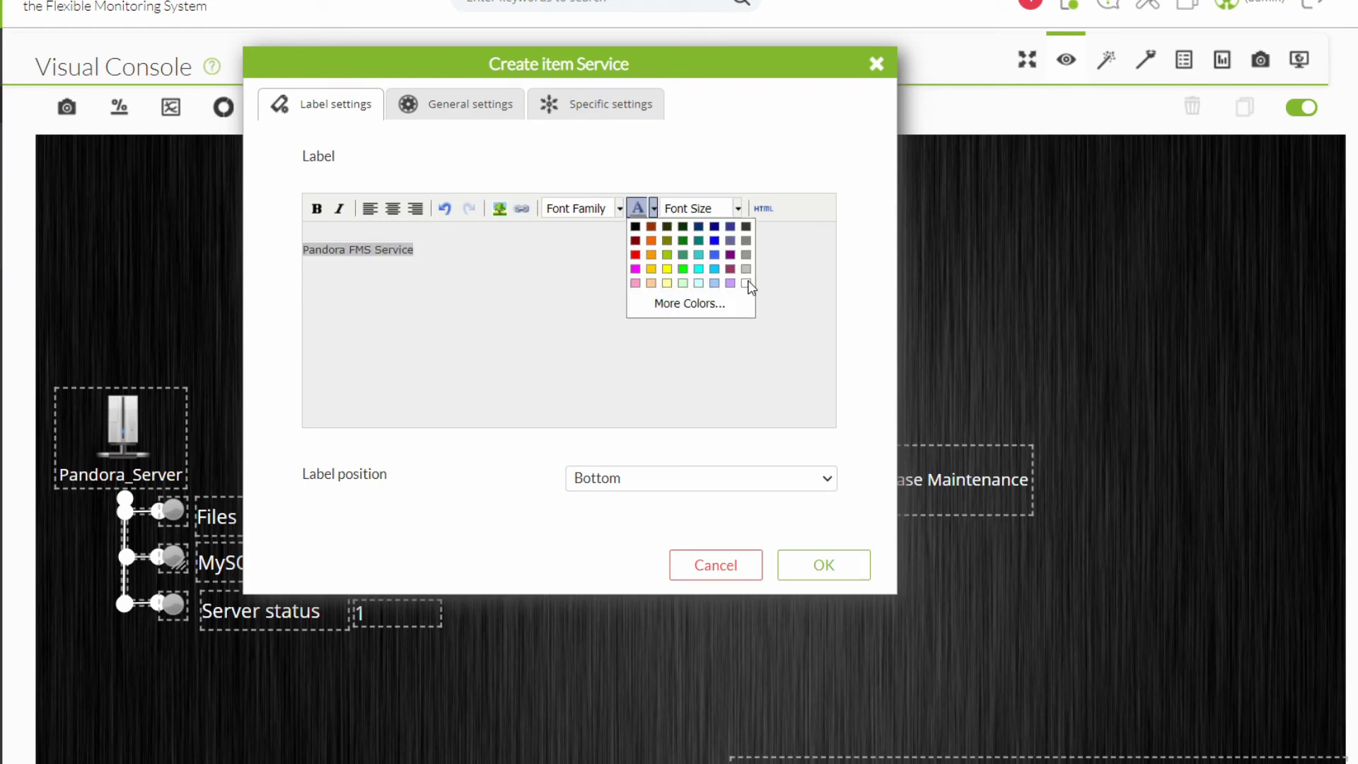
click(738, 208)
click(682, 359)
click(700, 478)
click(703, 559)
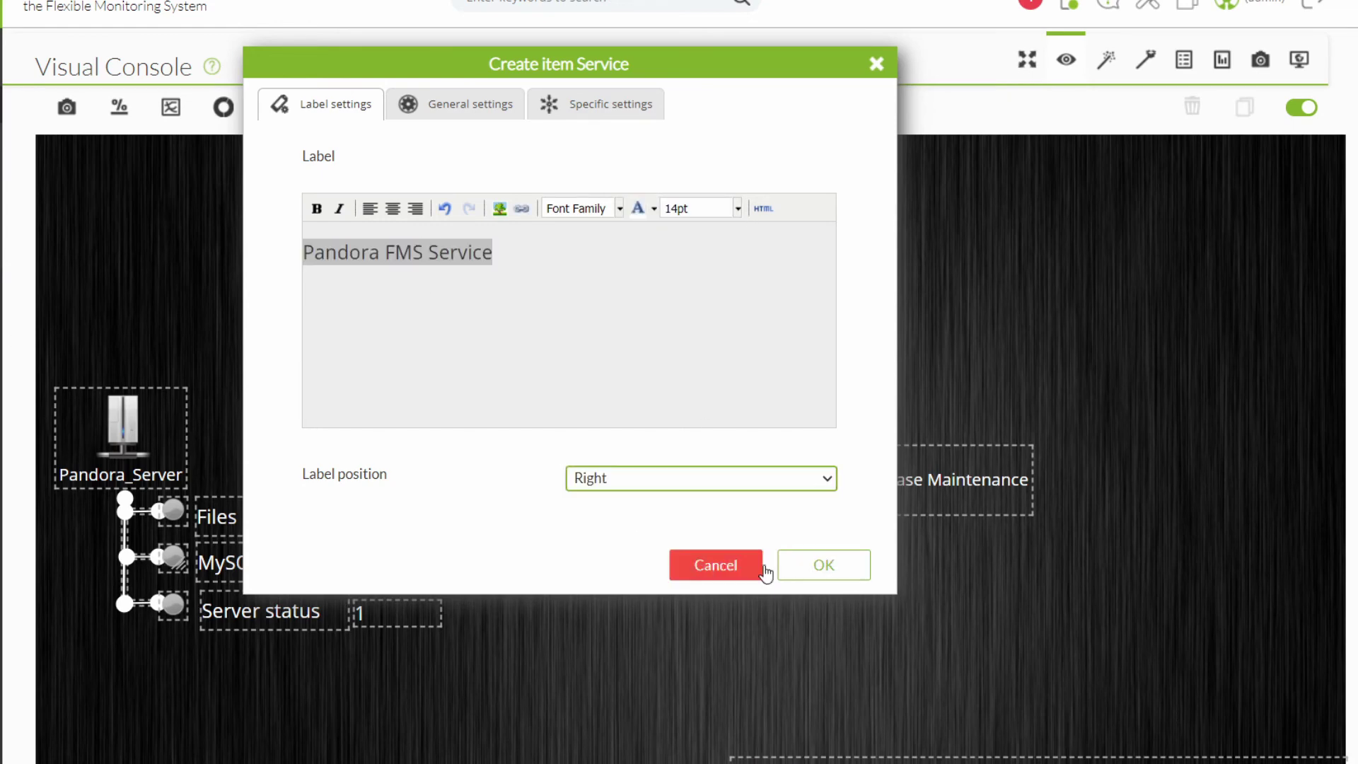
click(824, 564)
Leave edit mode and scroll through the finished console preview.
click(1301, 119)
scroll(910, 273, down, 5)
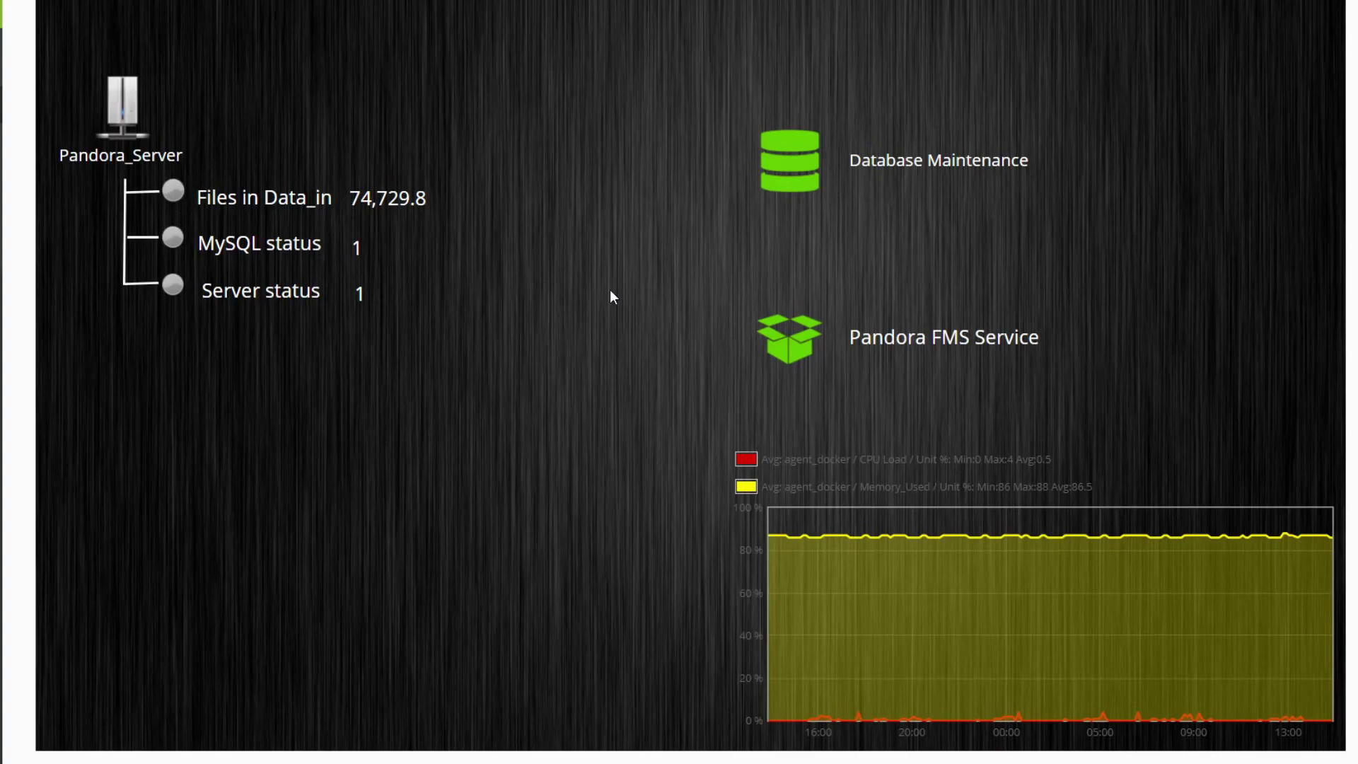
scroll(546, 285, up, 5)
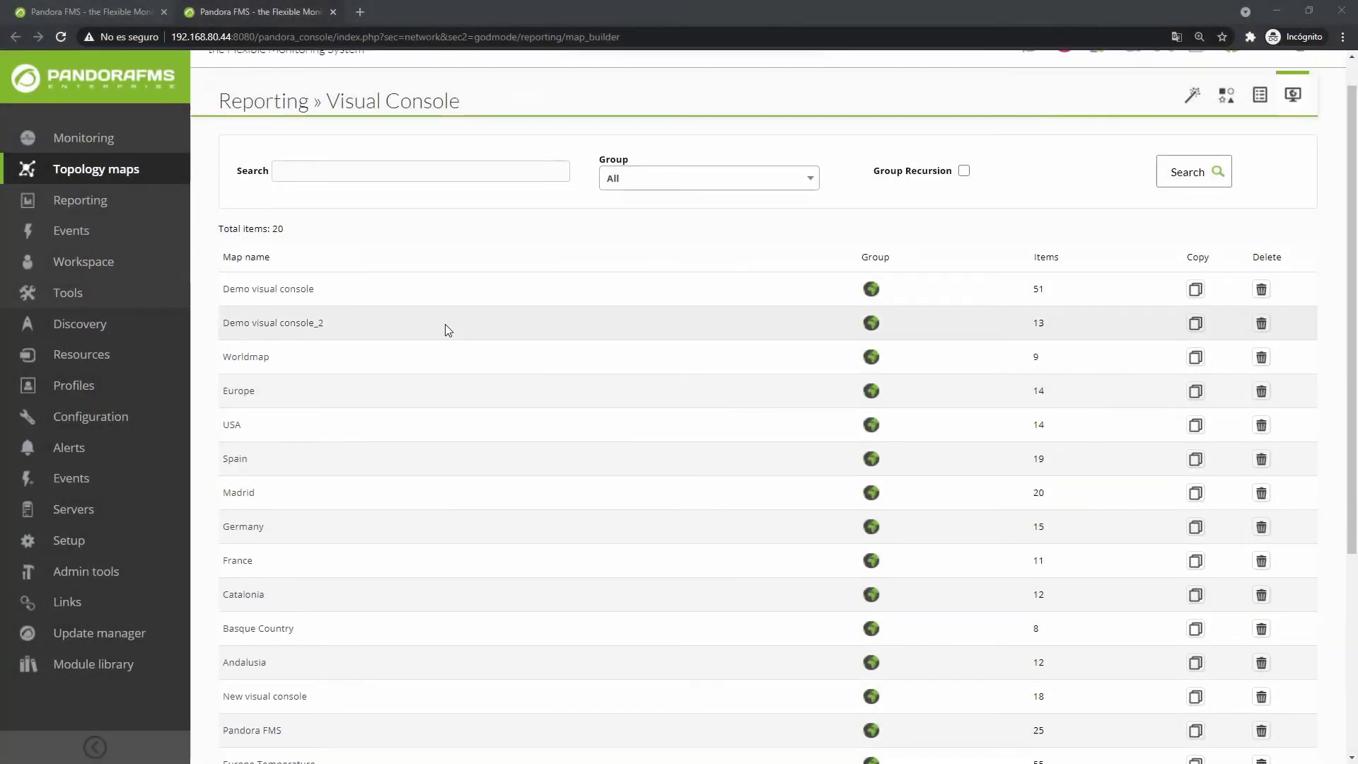
scroll(446, 328, down, 5)
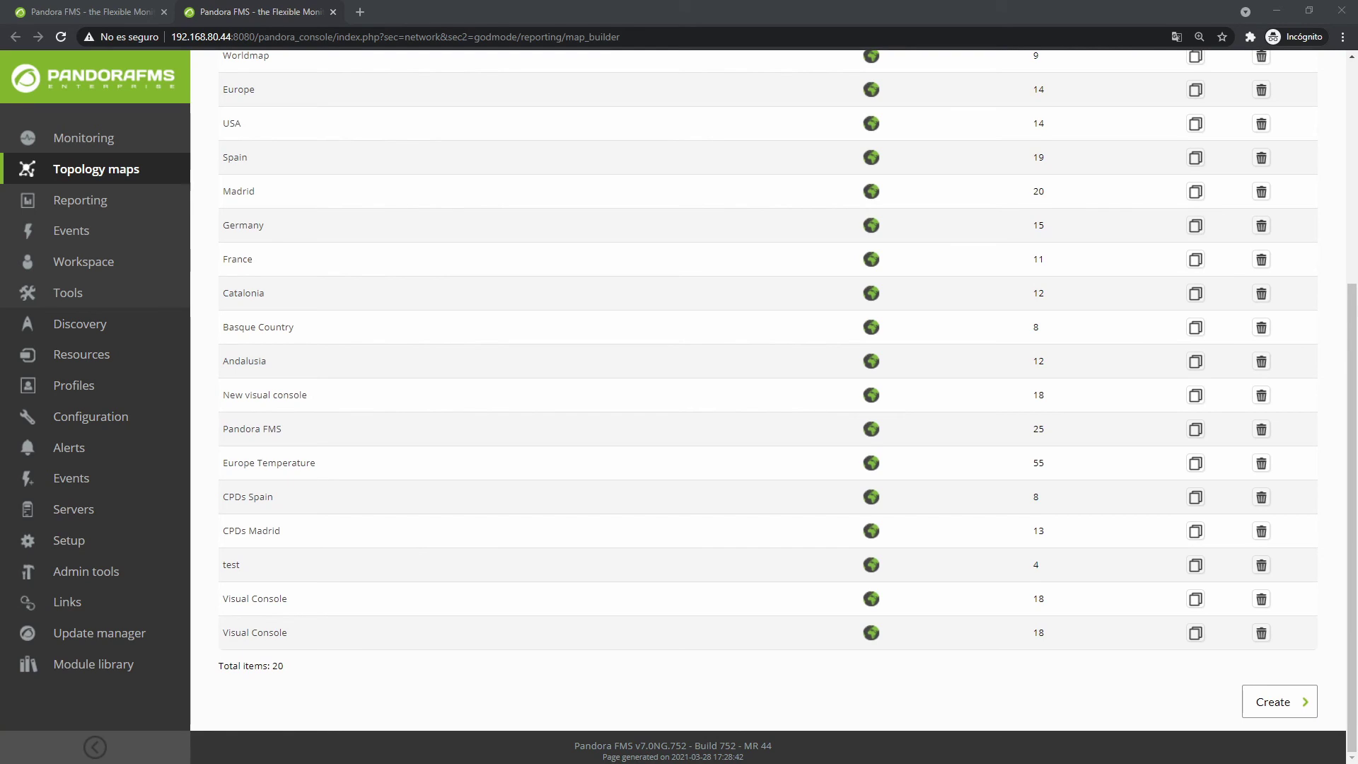
Open the Europe Temperature visual console and switch it into edit mode.
click(281, 464)
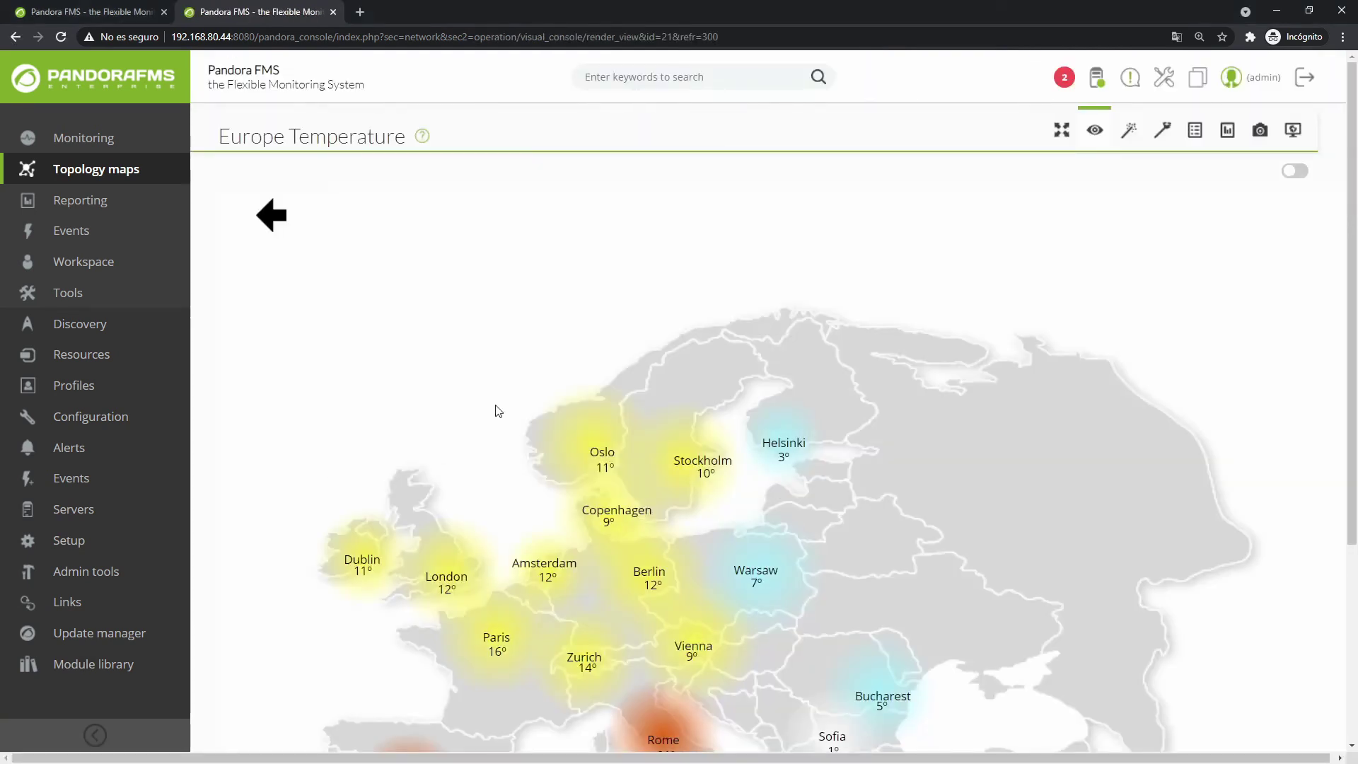
scroll(464, 424, down, 3)
scroll(673, 475, up, 3)
click(1294, 171)
scroll(448, 479, down, 4)
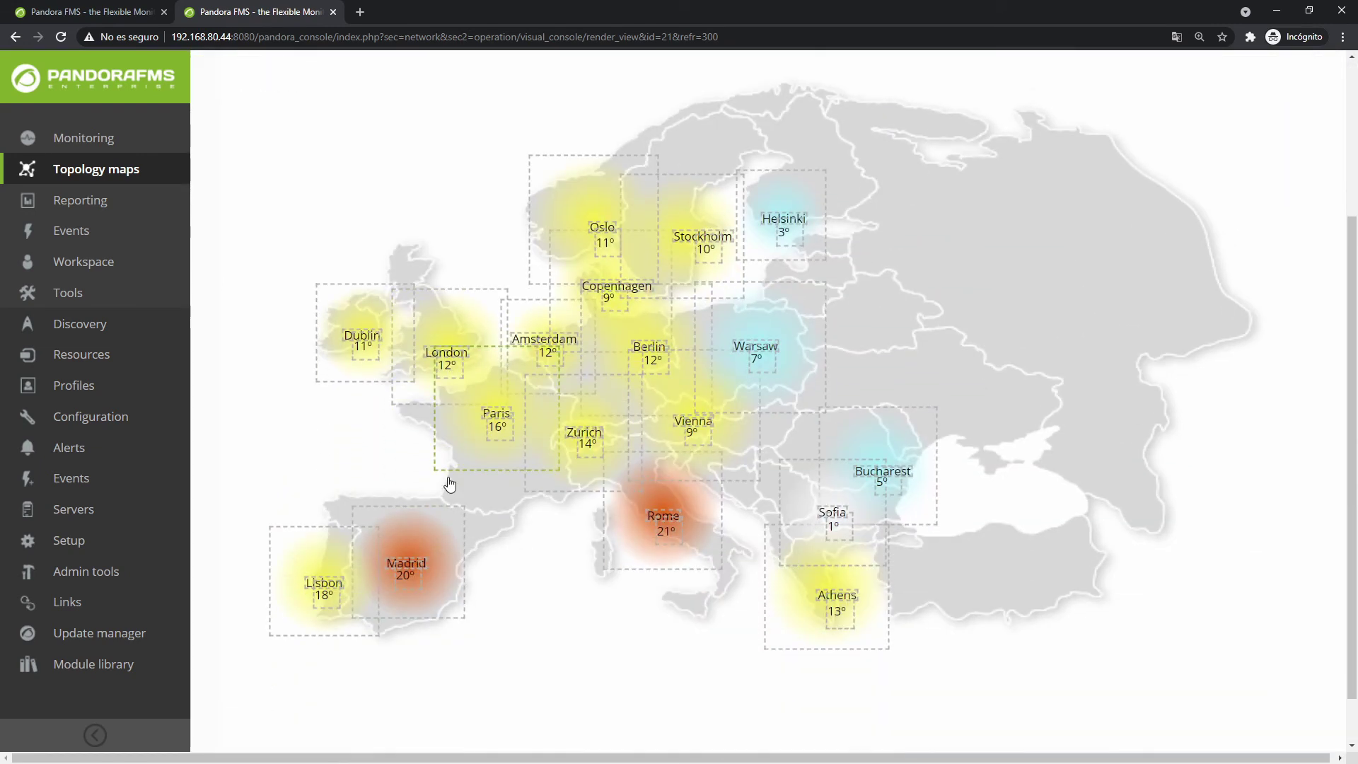
Review the Madrid colour cloud's temperature ranges and save them unchanged.
double_click(437, 481)
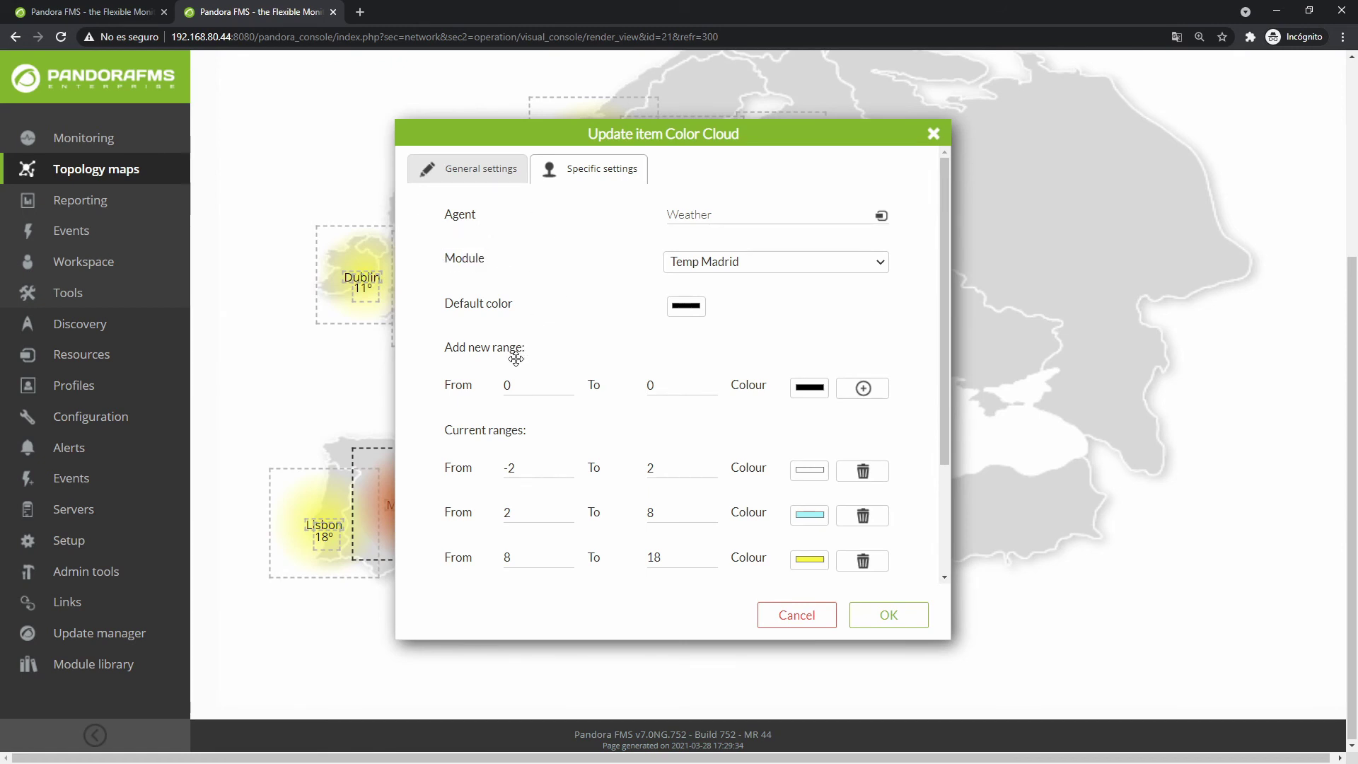
drag(444, 347, 474, 371)
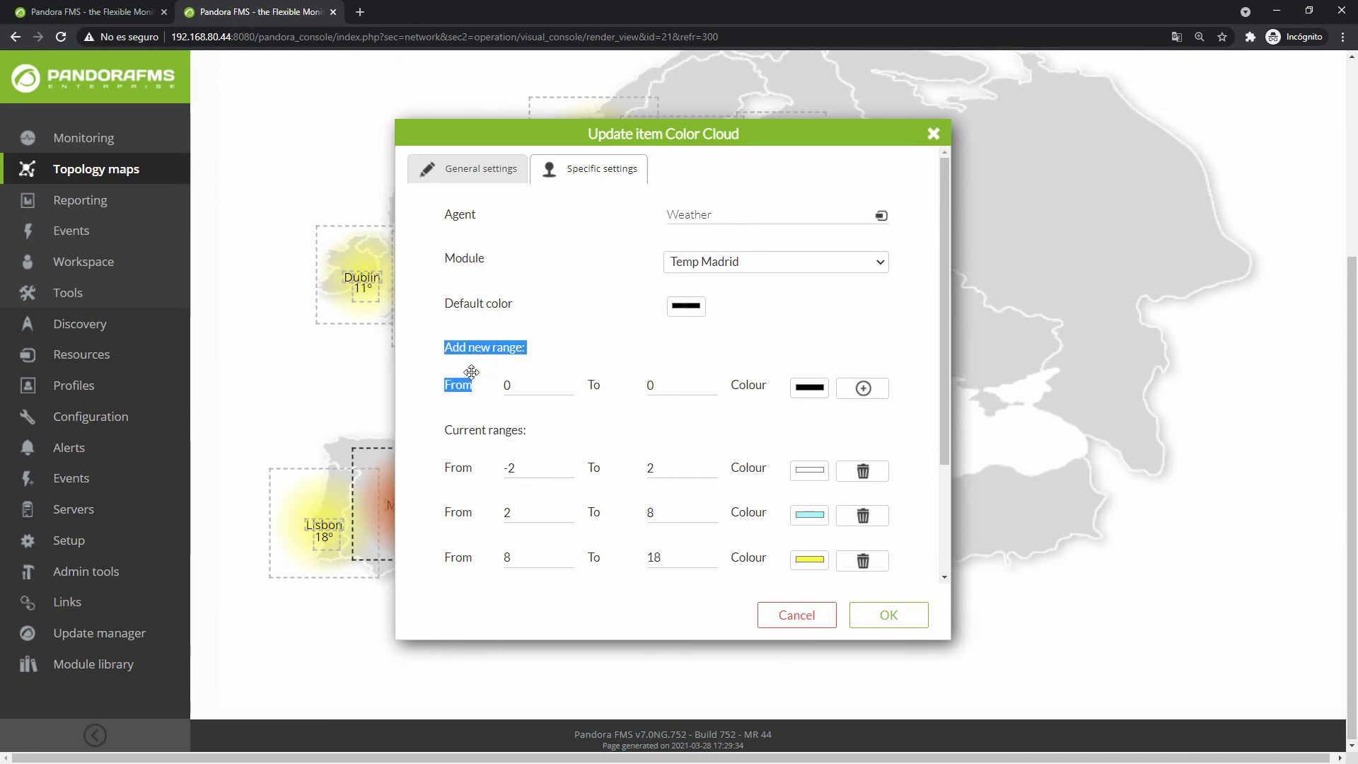
scroll(806, 538, down, 2)
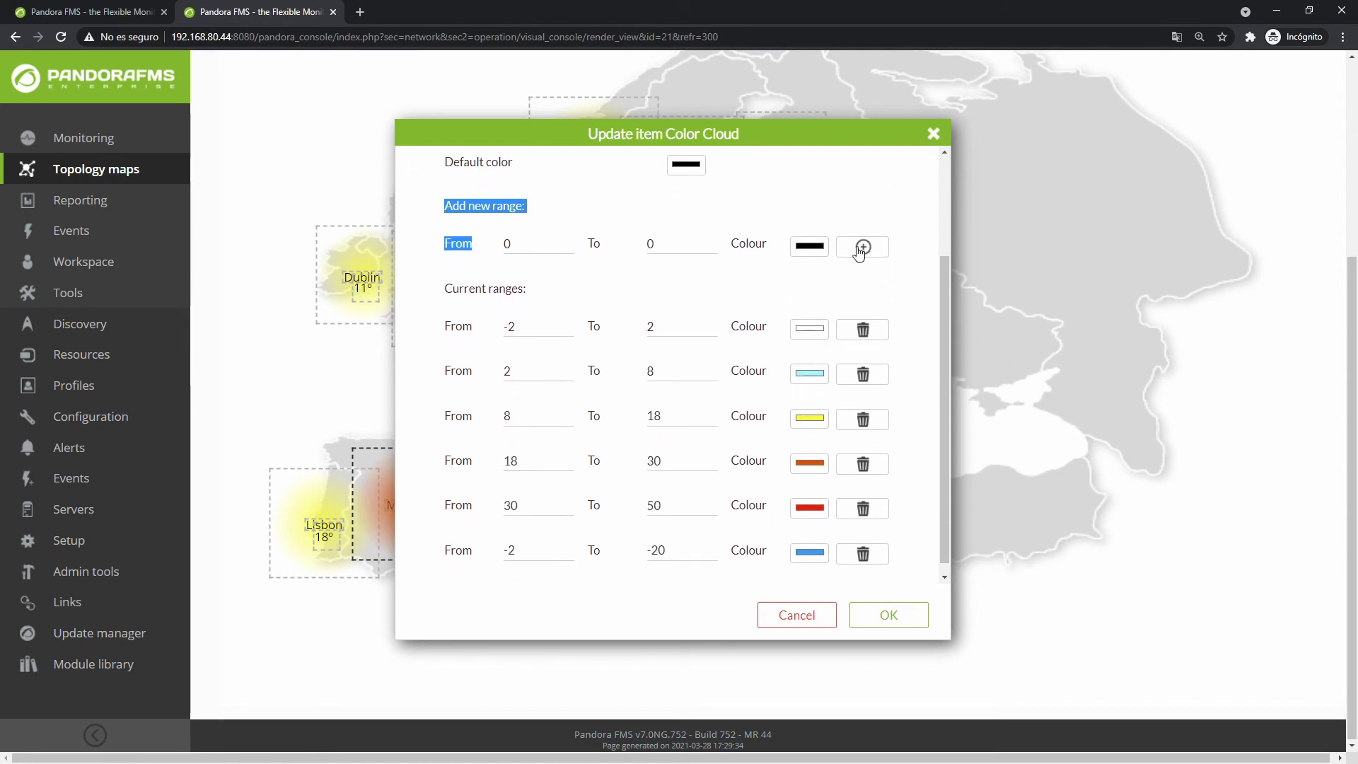
scroll(841, 206, up, 4)
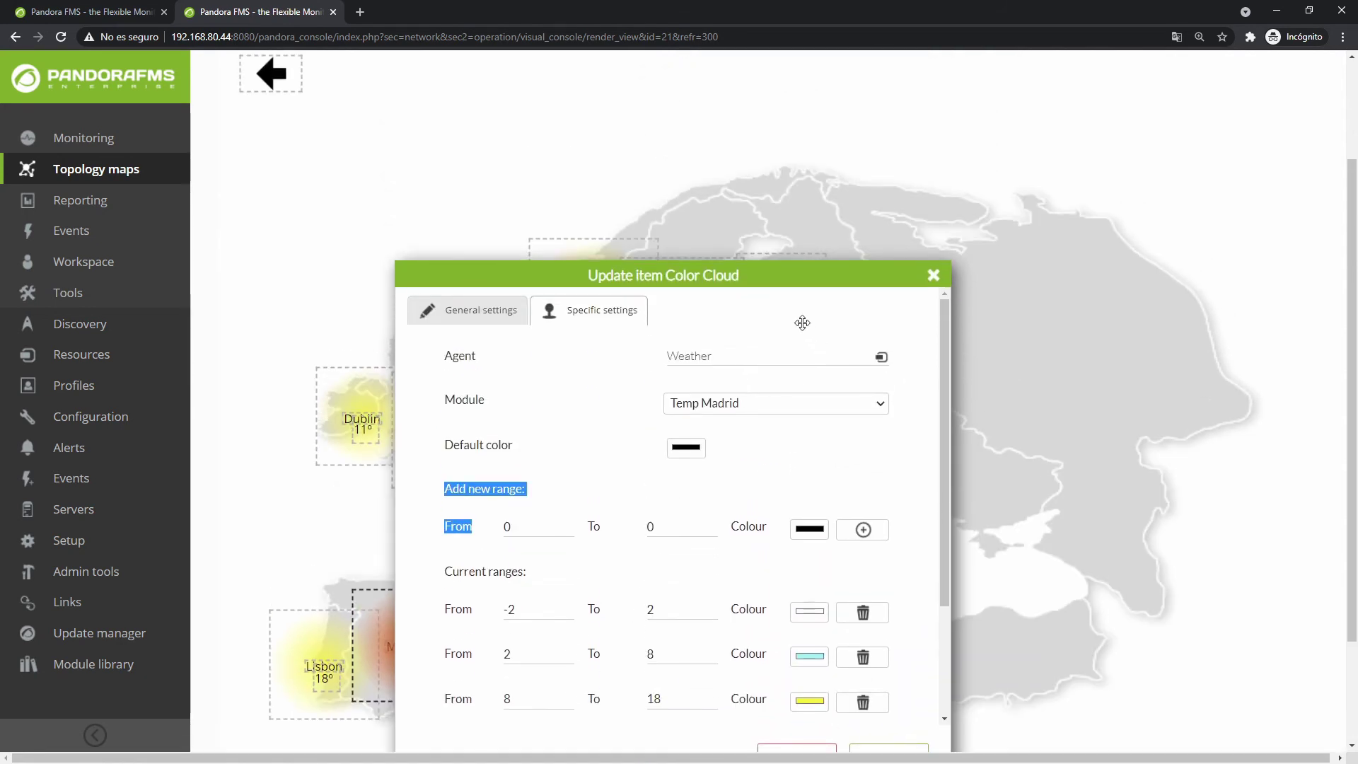
click(803, 306)
scroll(848, 569, down, 2)
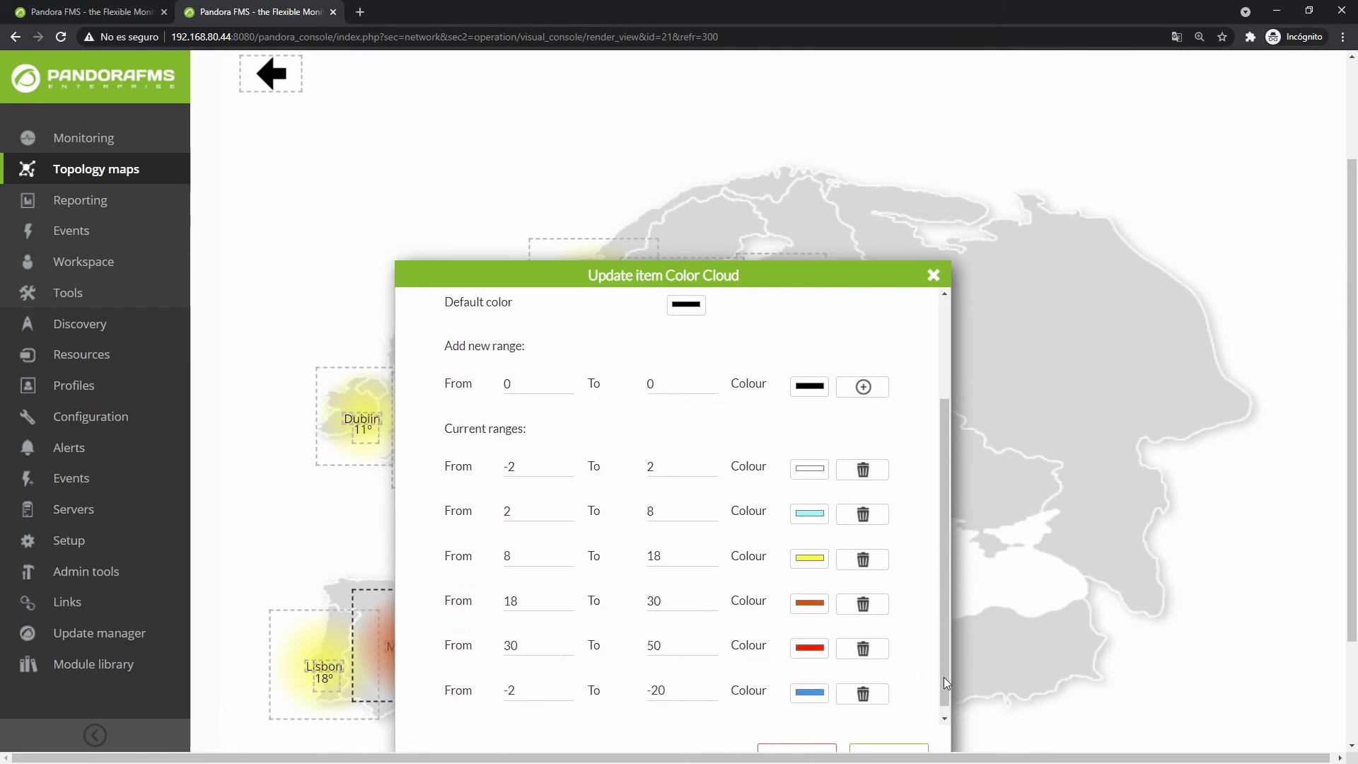
scroll(931, 677, down, 3)
click(898, 618)
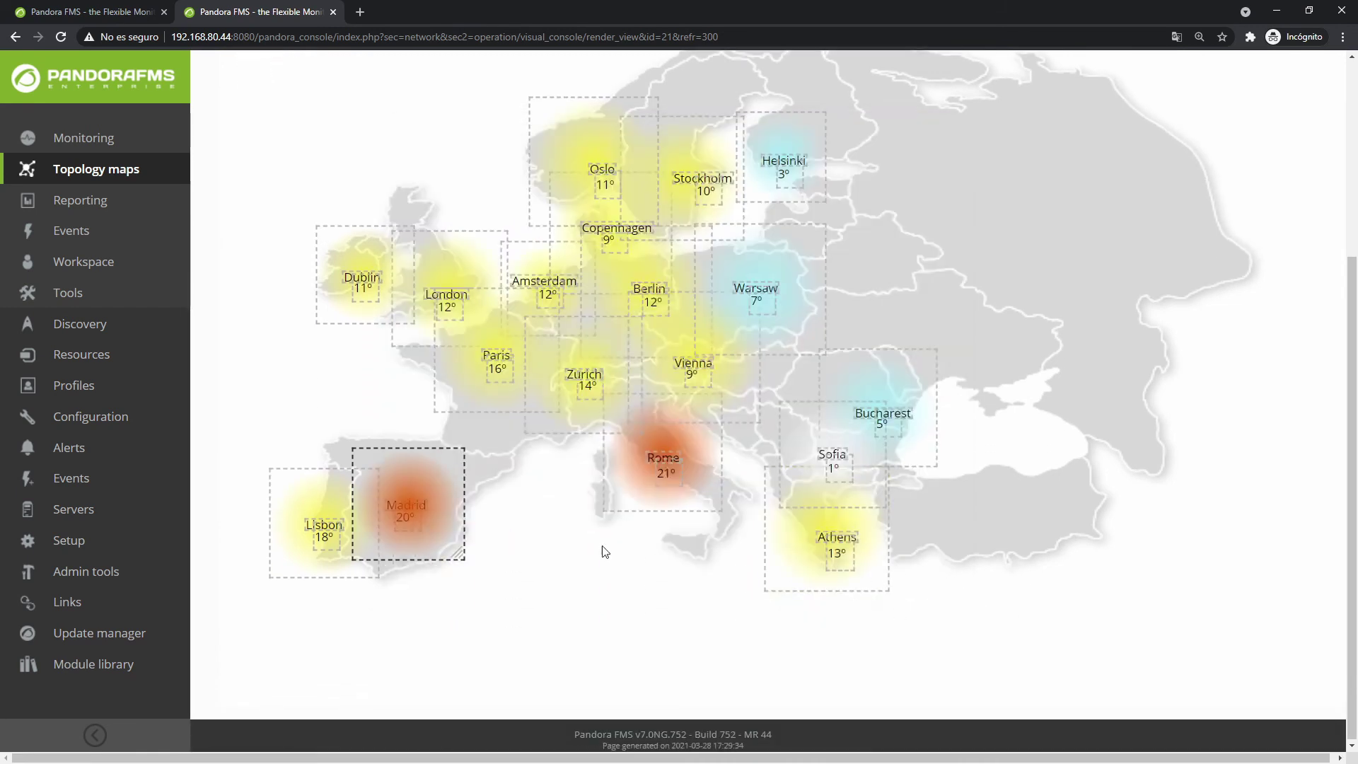
scroll(531, 450, up, 4)
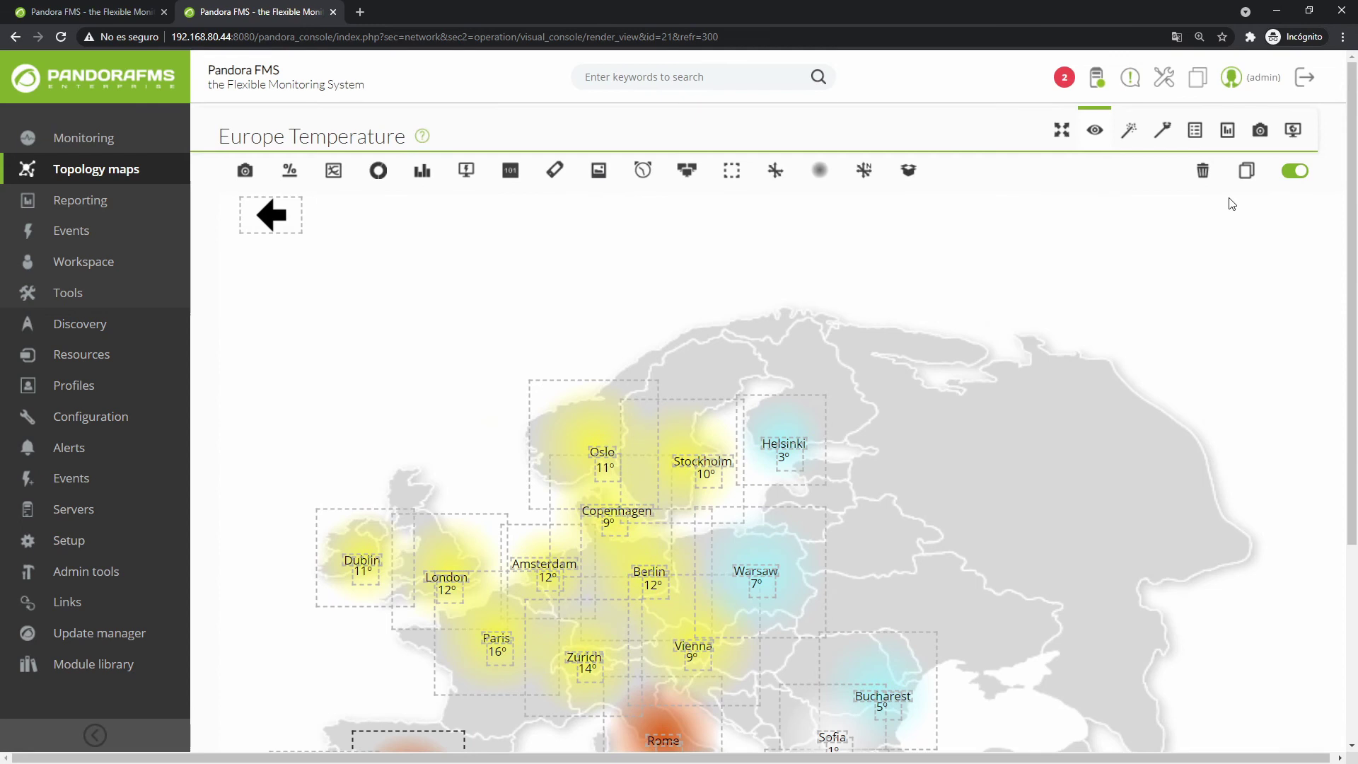
Preview the map full-screen with a 5 minutes refresh interval, then return to normal view.
click(1297, 171)
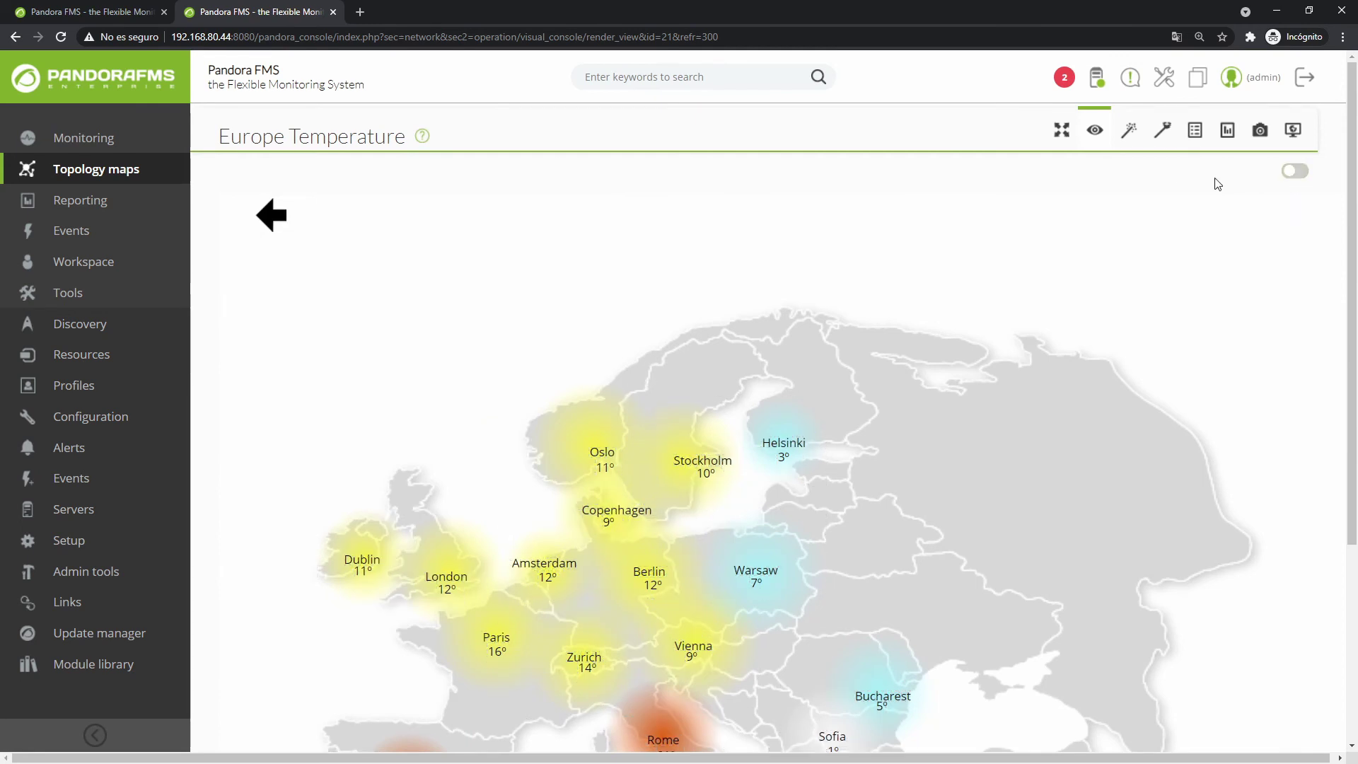
click(1061, 131)
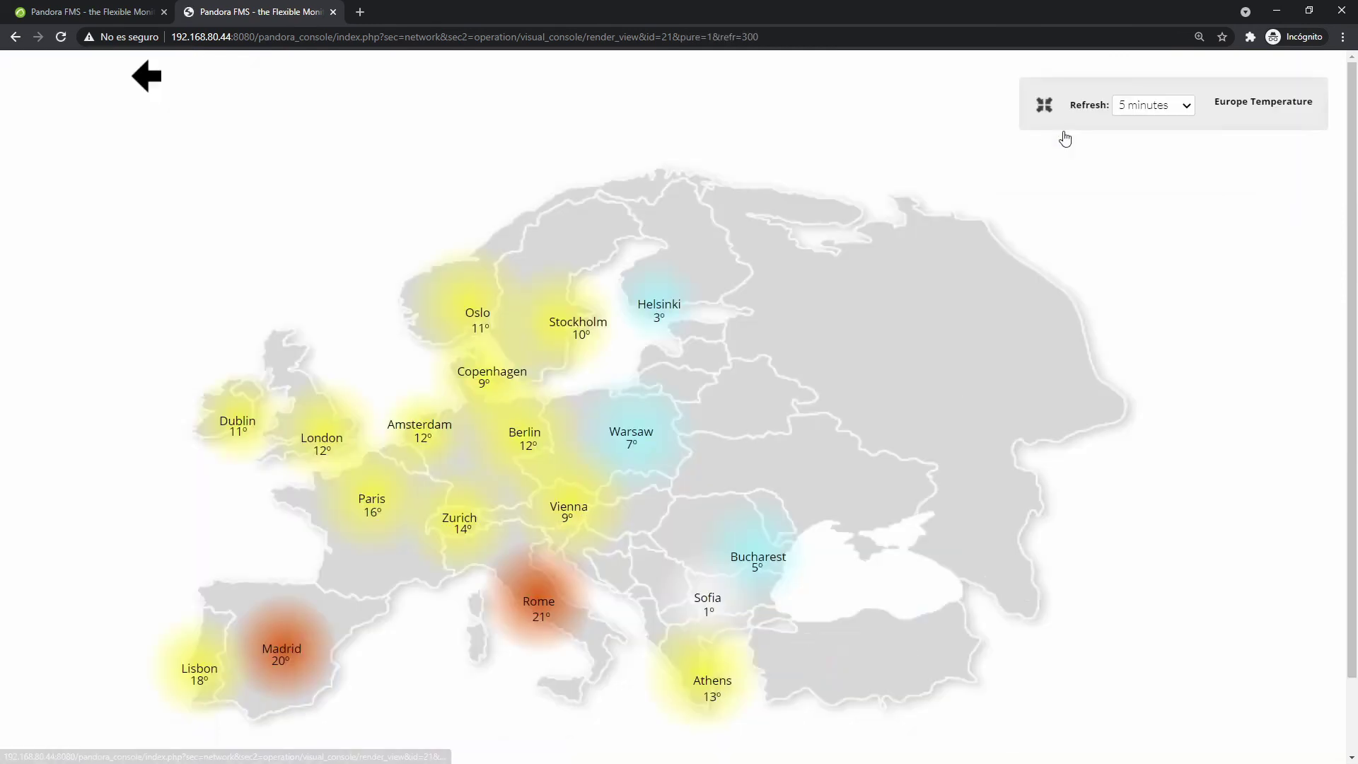
click(1168, 107)
click(1138, 218)
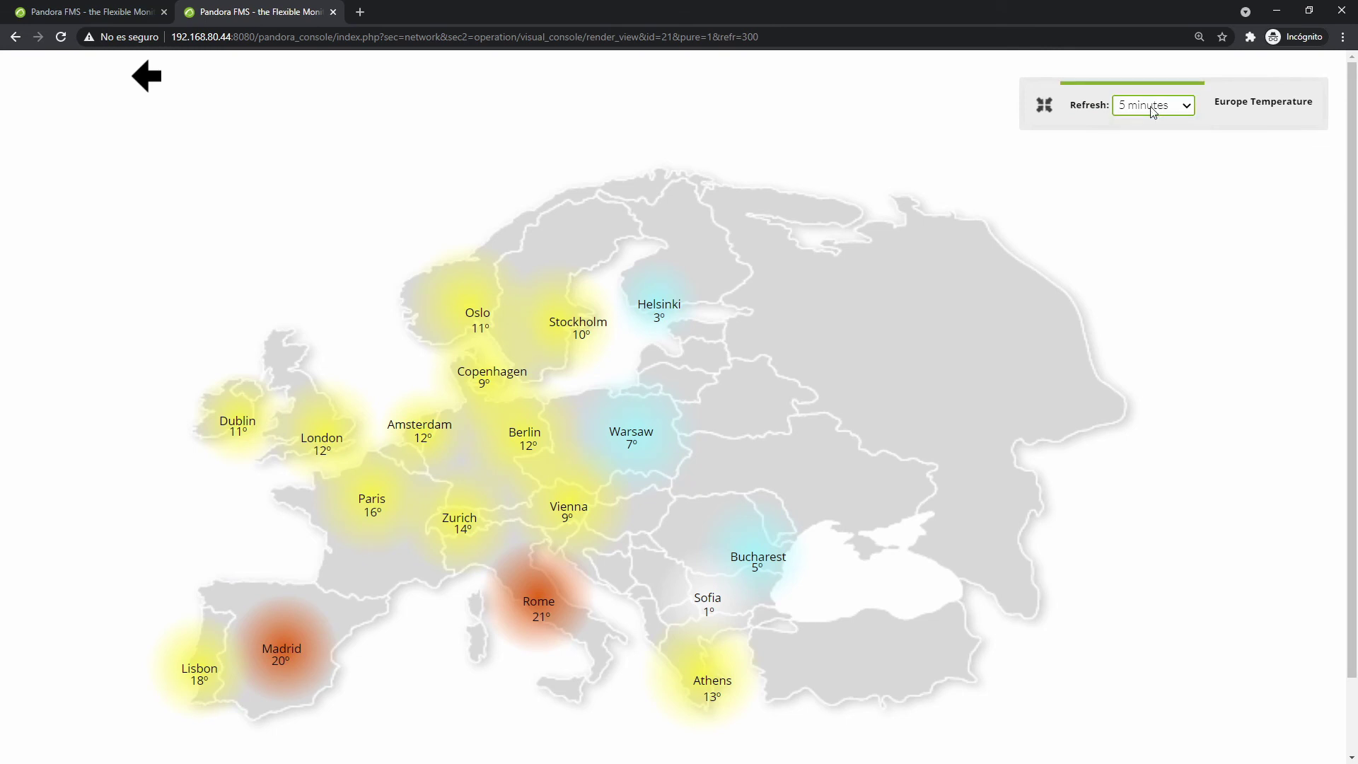
click(1045, 107)
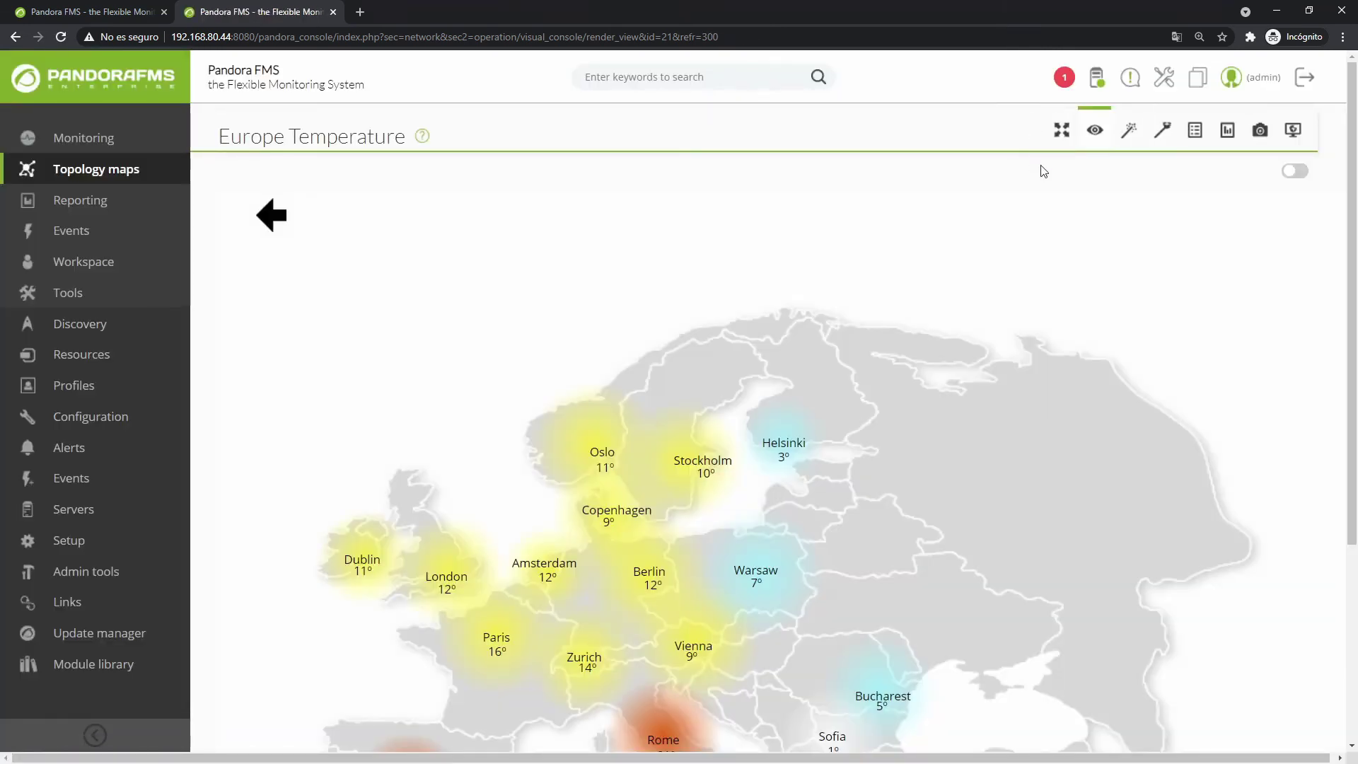
Re-enter edit mode to select the Helsinki colour cloud, then turn editing off again.
click(1291, 172)
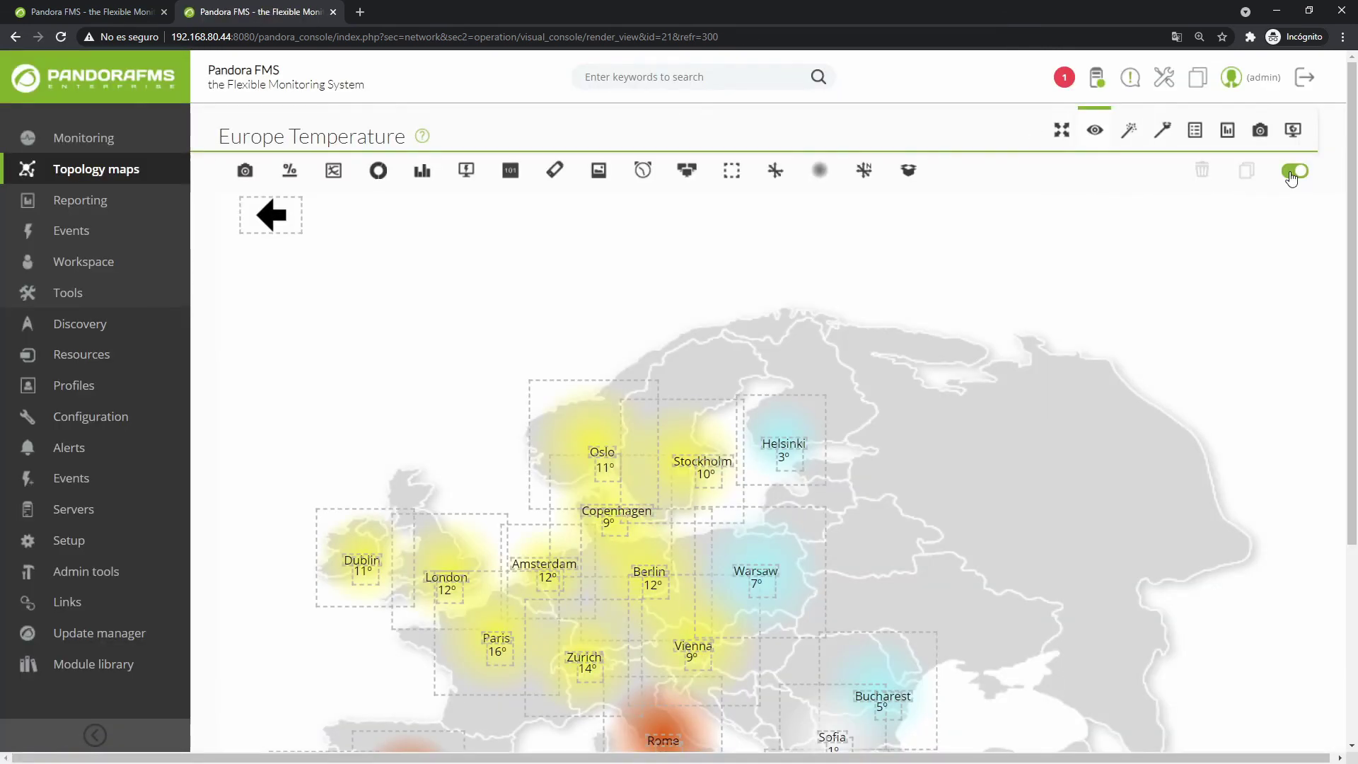
click(794, 405)
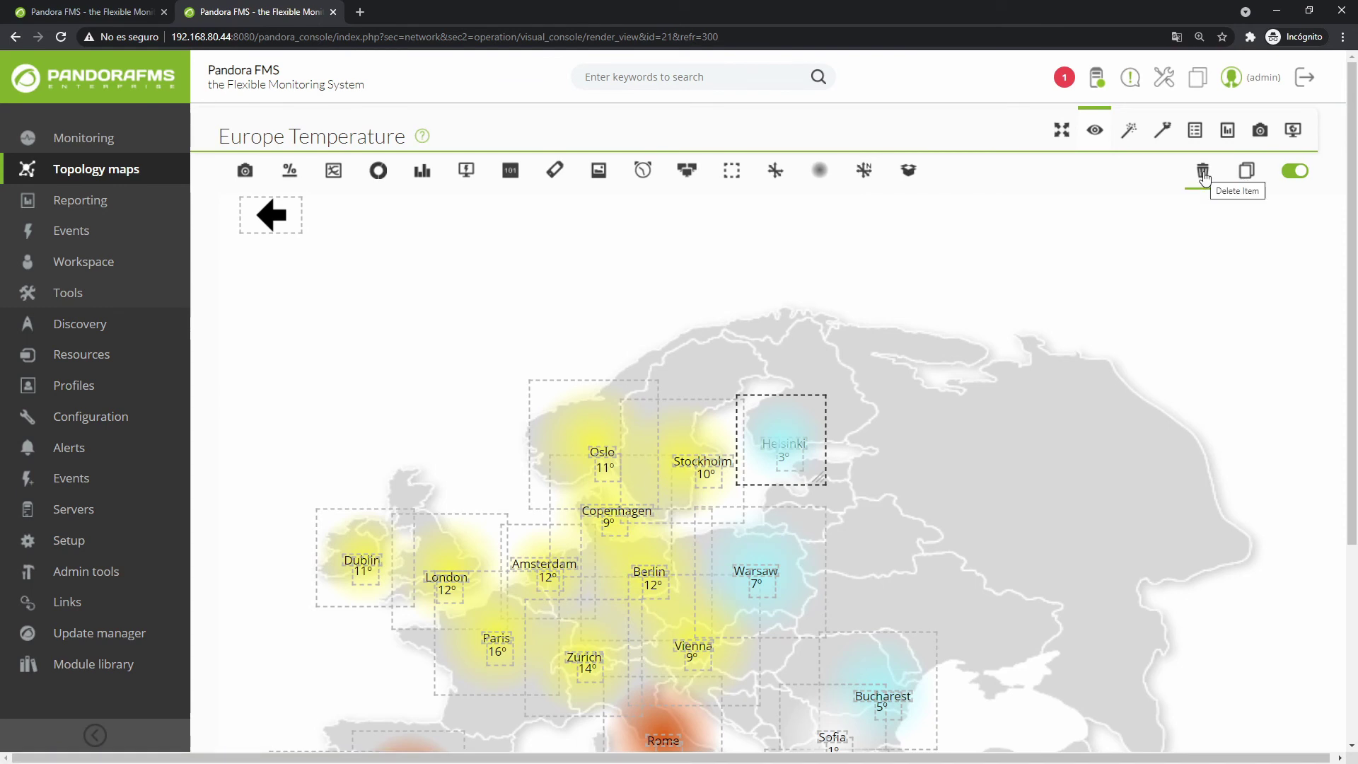
click(1294, 171)
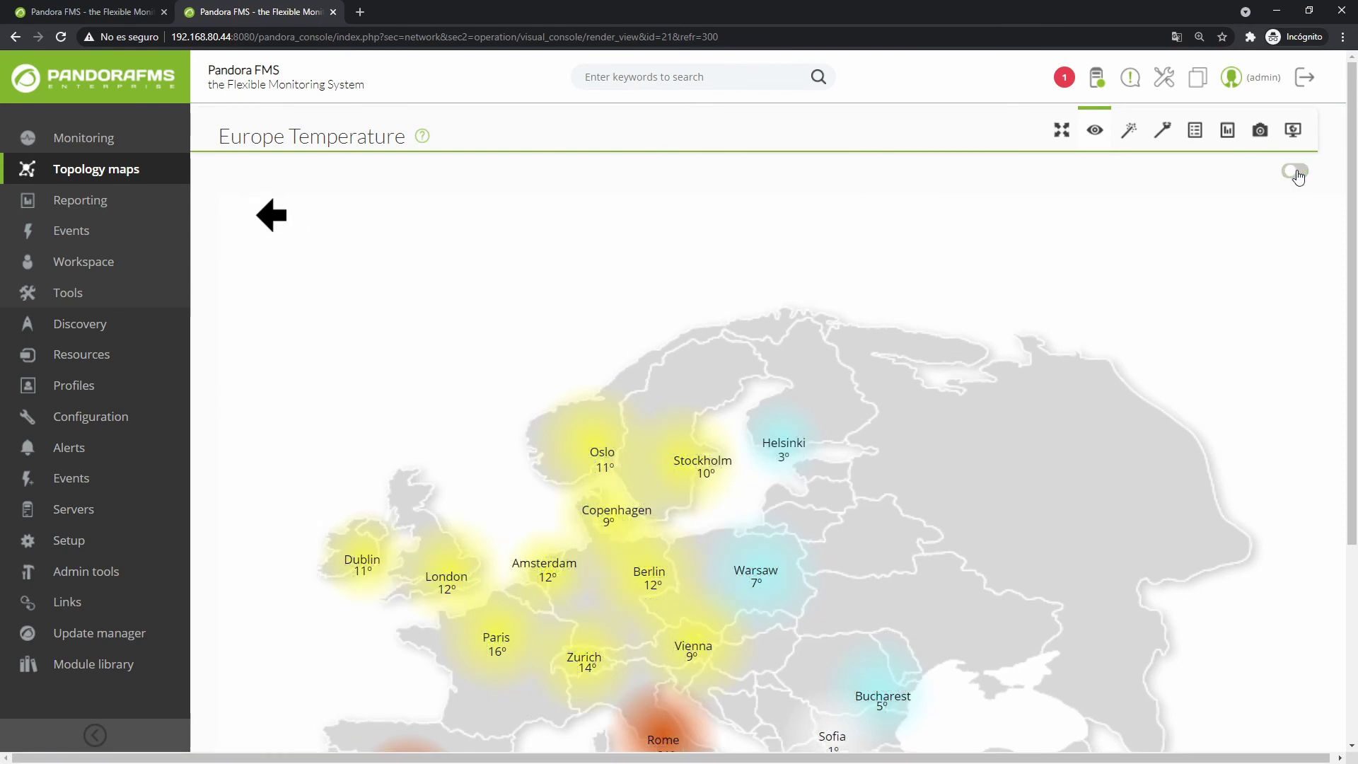
View the map's public console version in a new tab, then close that tab.
click(1261, 133)
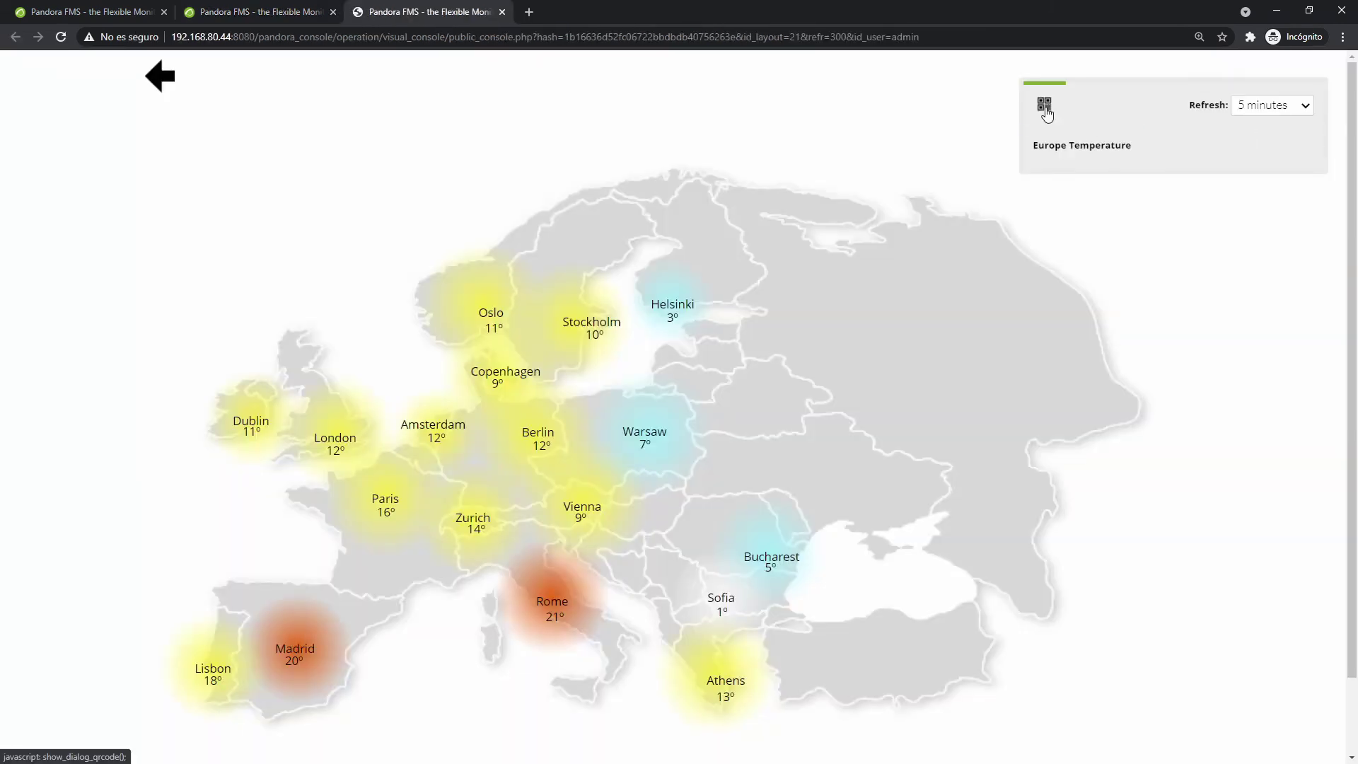
click(903, 36)
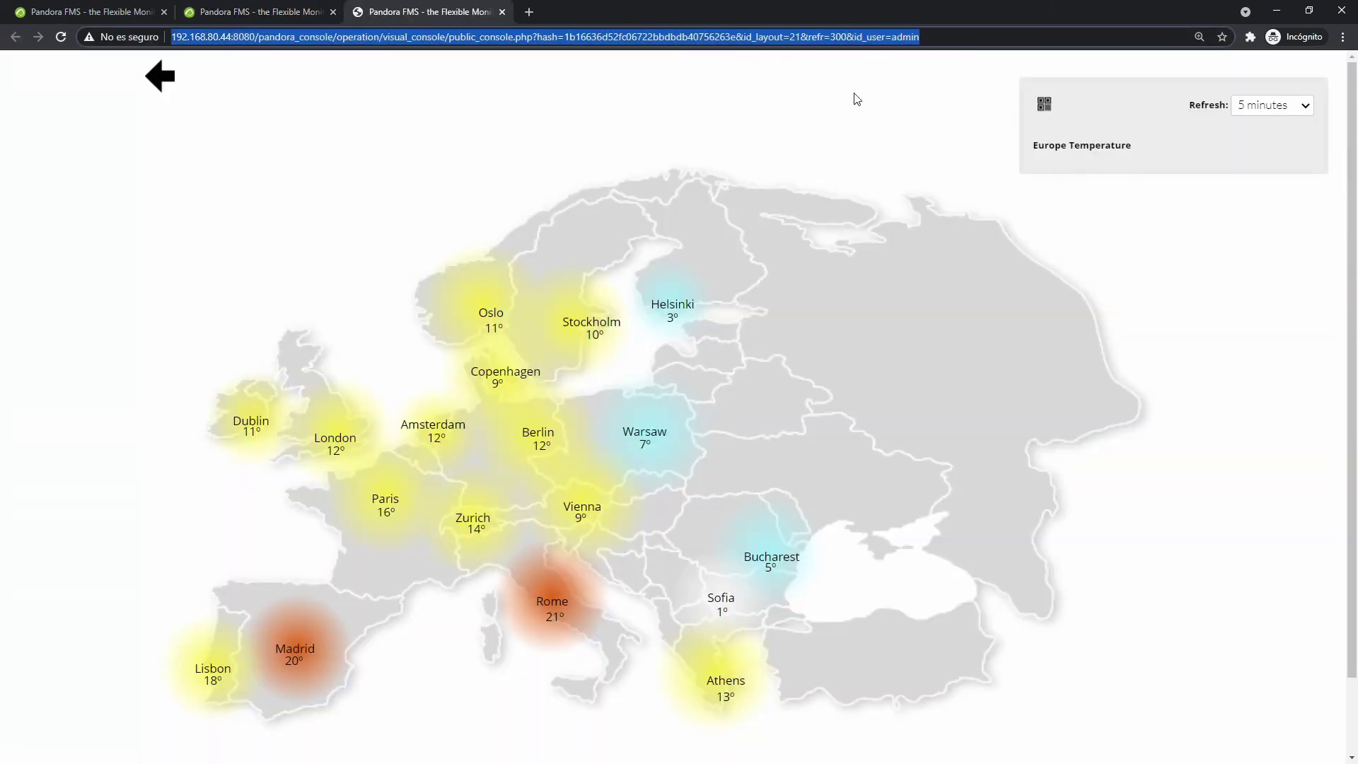
click(502, 12)
click(1195, 129)
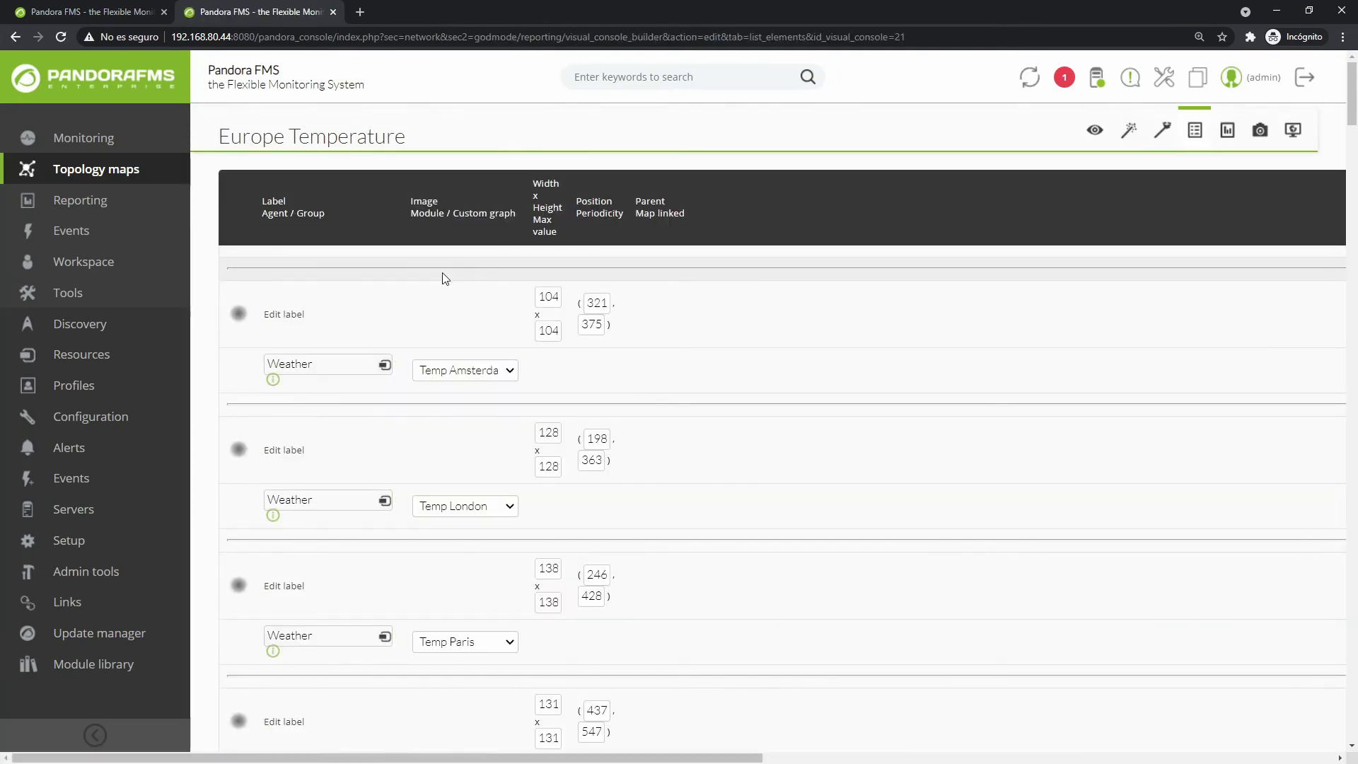
Scroll through the Europe Temperature list of elements and view its general settings.
scroll(438, 279, down, 4)
scroll(406, 259, down, 10)
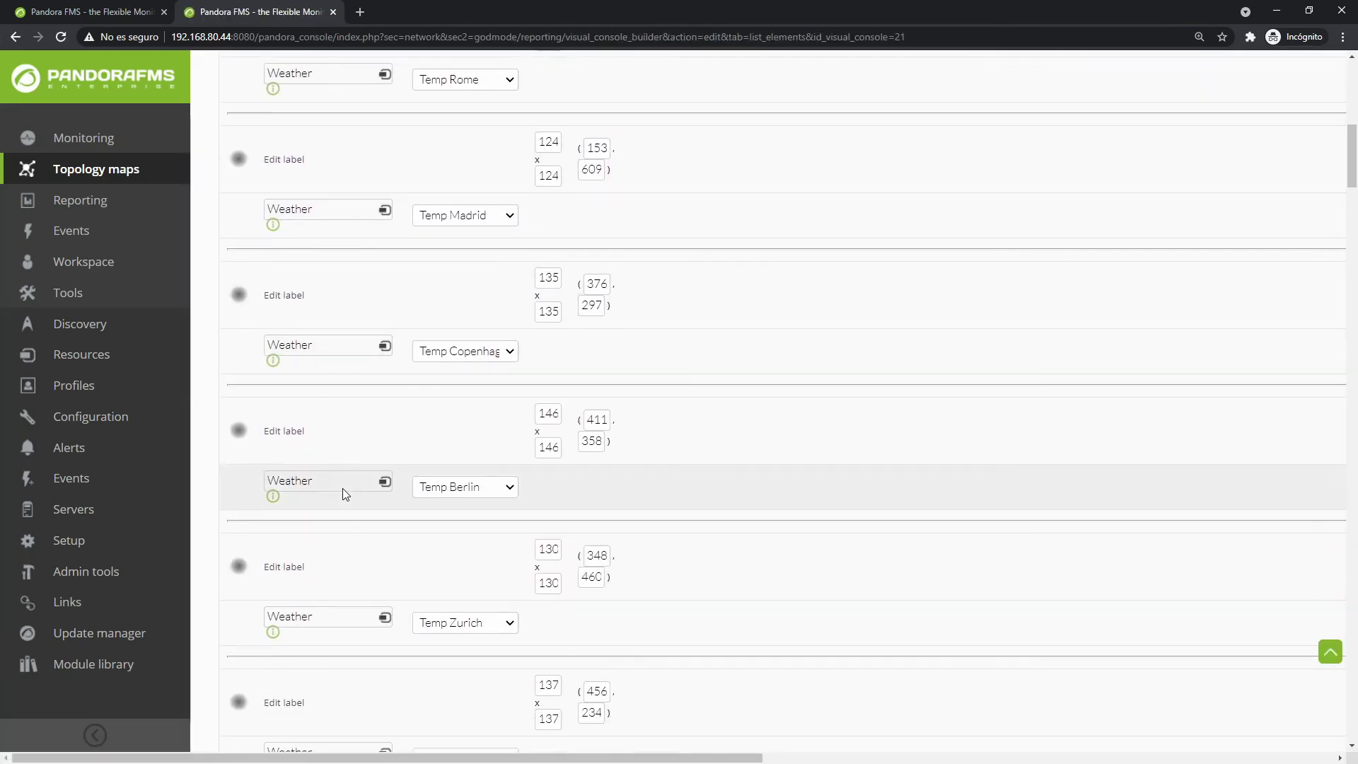
scroll(386, 579, up, 14)
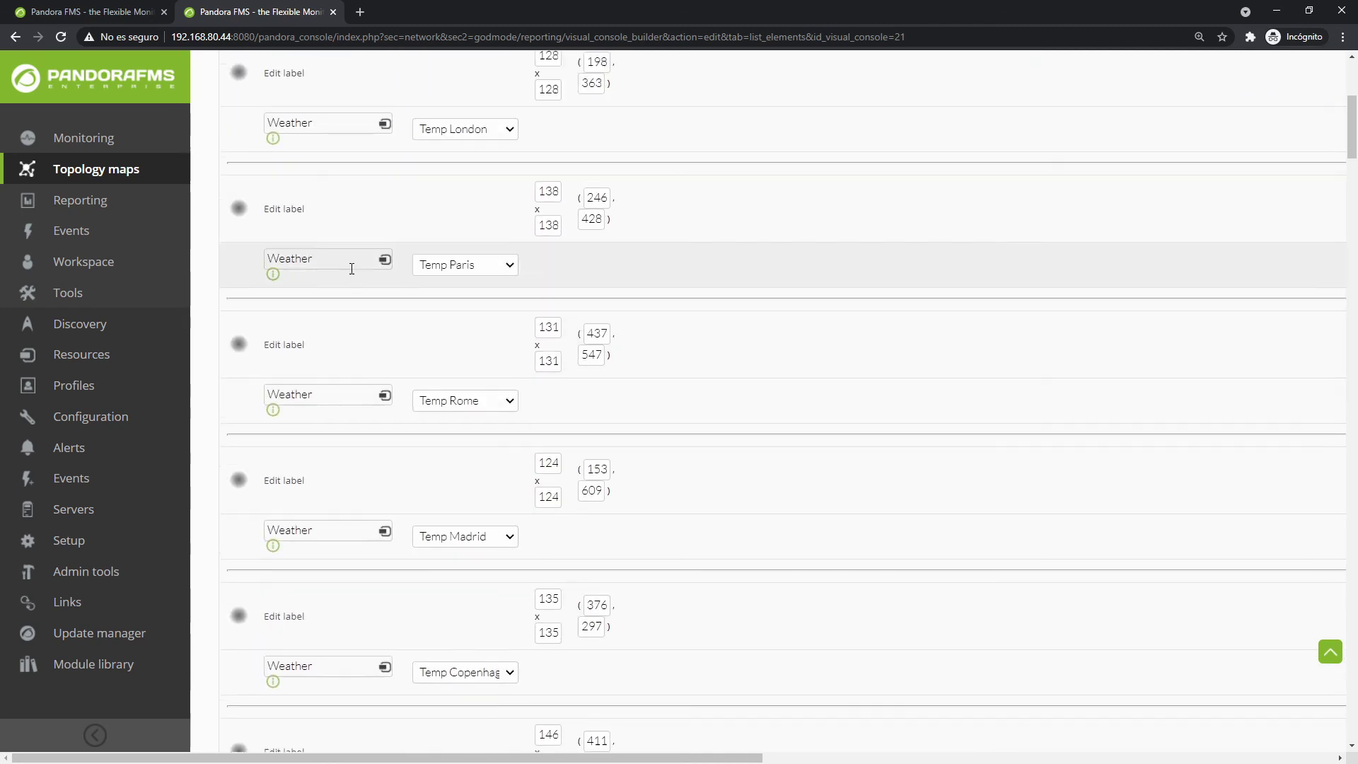
click(1227, 130)
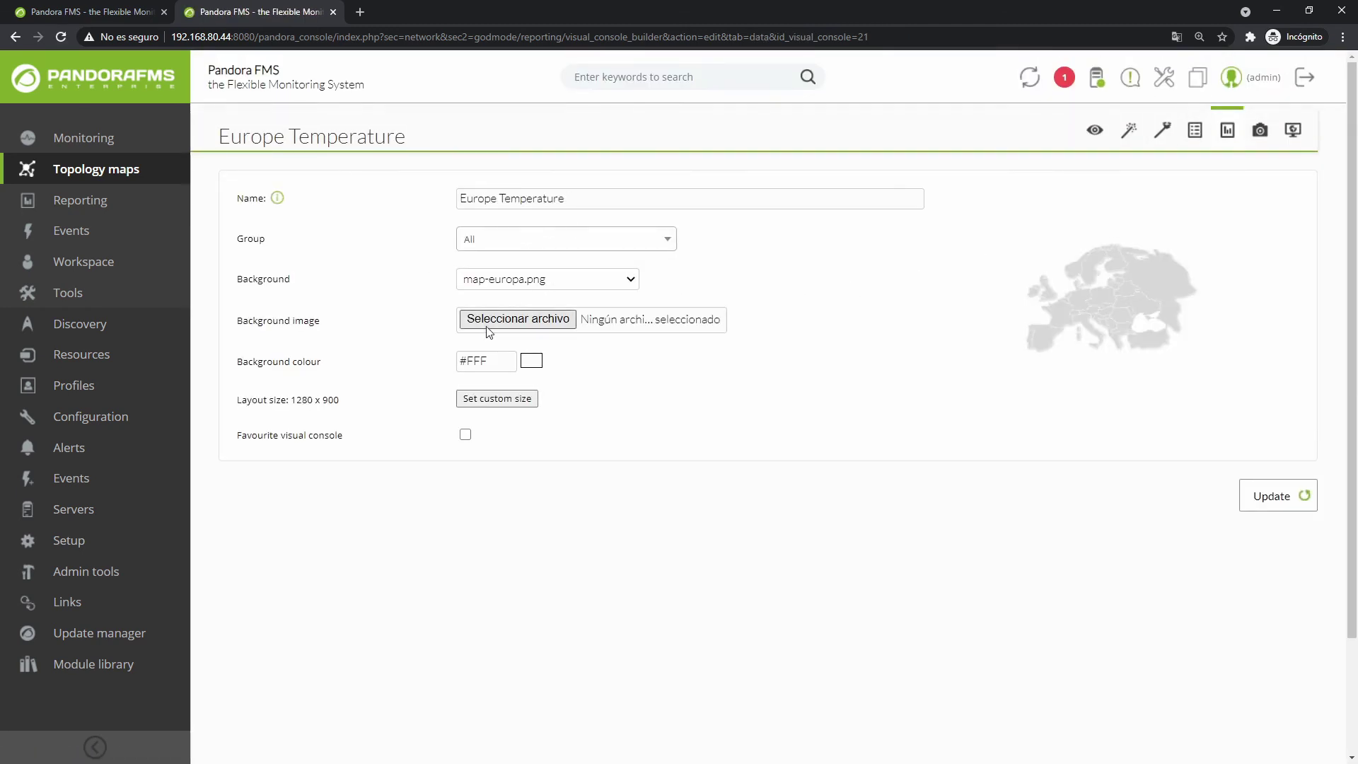
Reopen the Europe Temperature map from the list of visual consoles.
click(1288, 153)
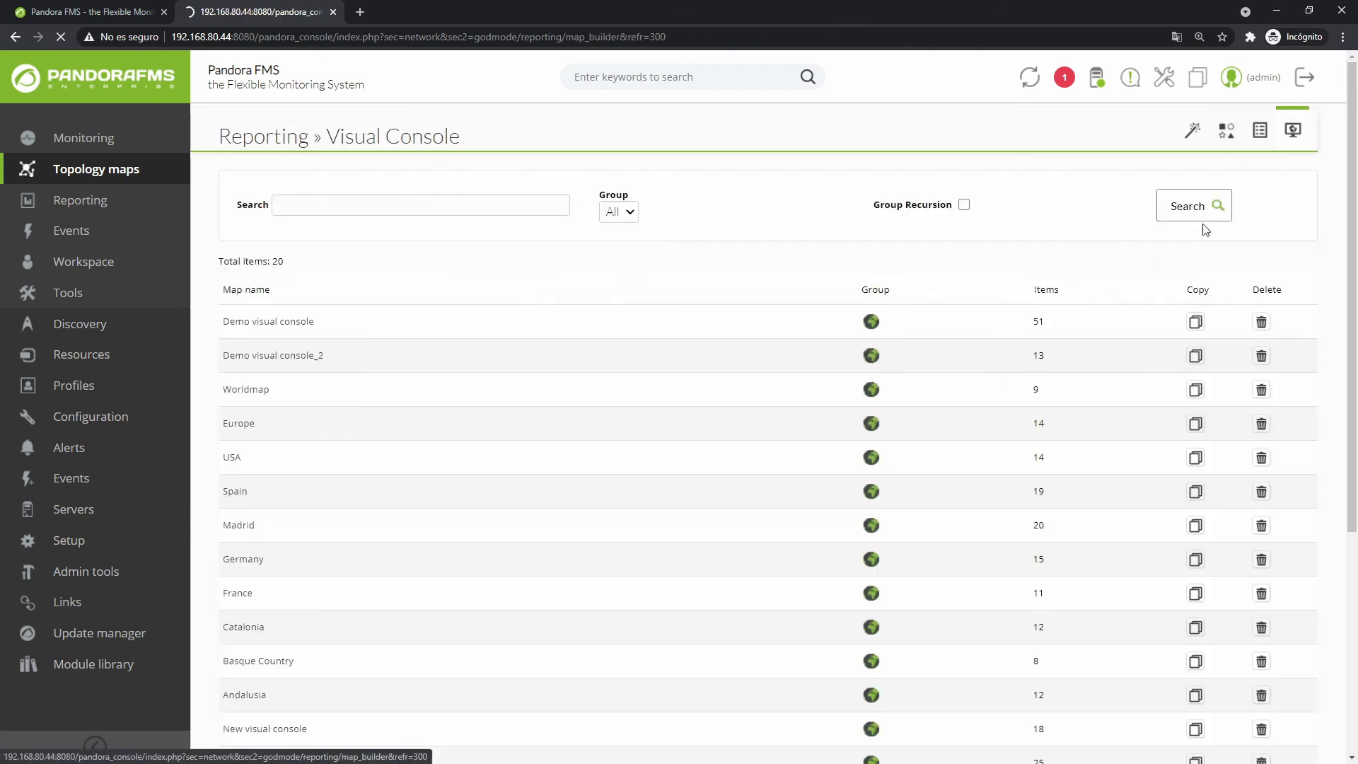
scroll(621, 315, down, 5)
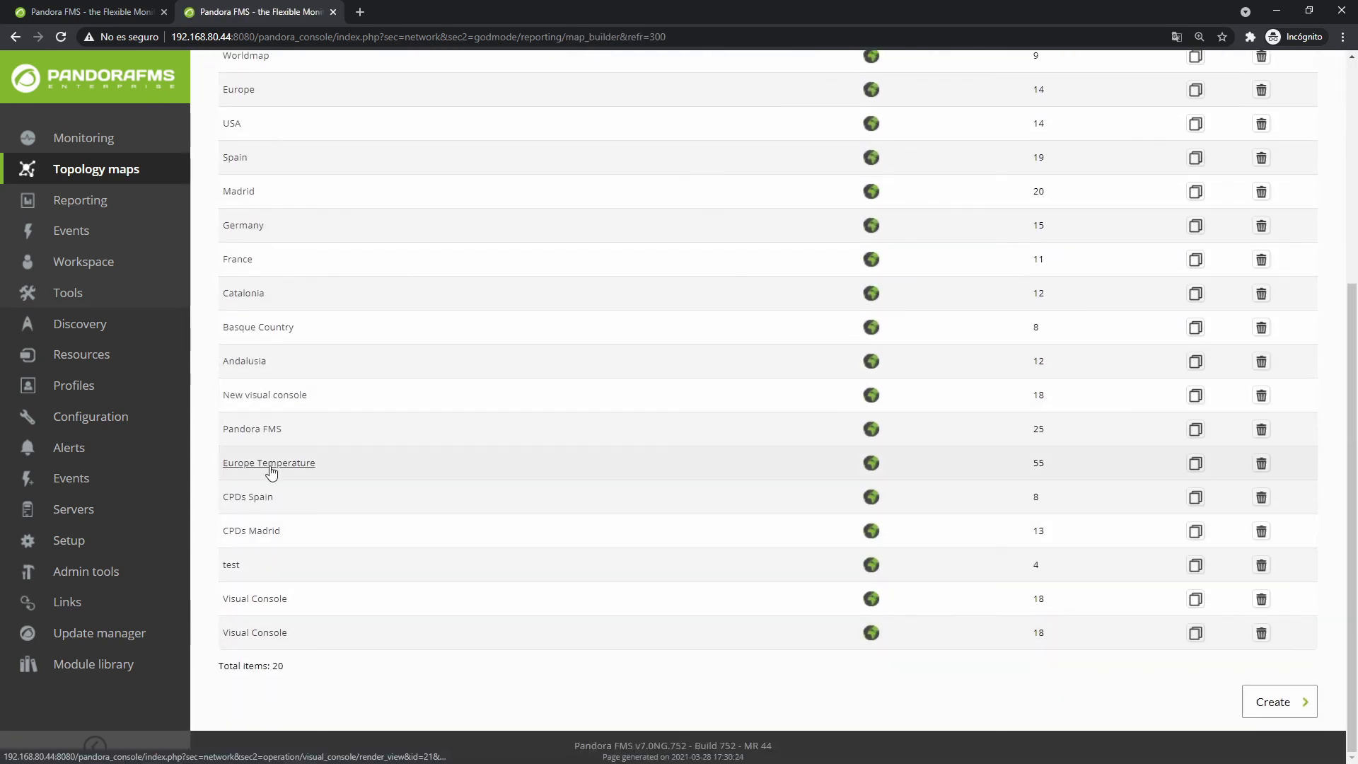
click(267, 466)
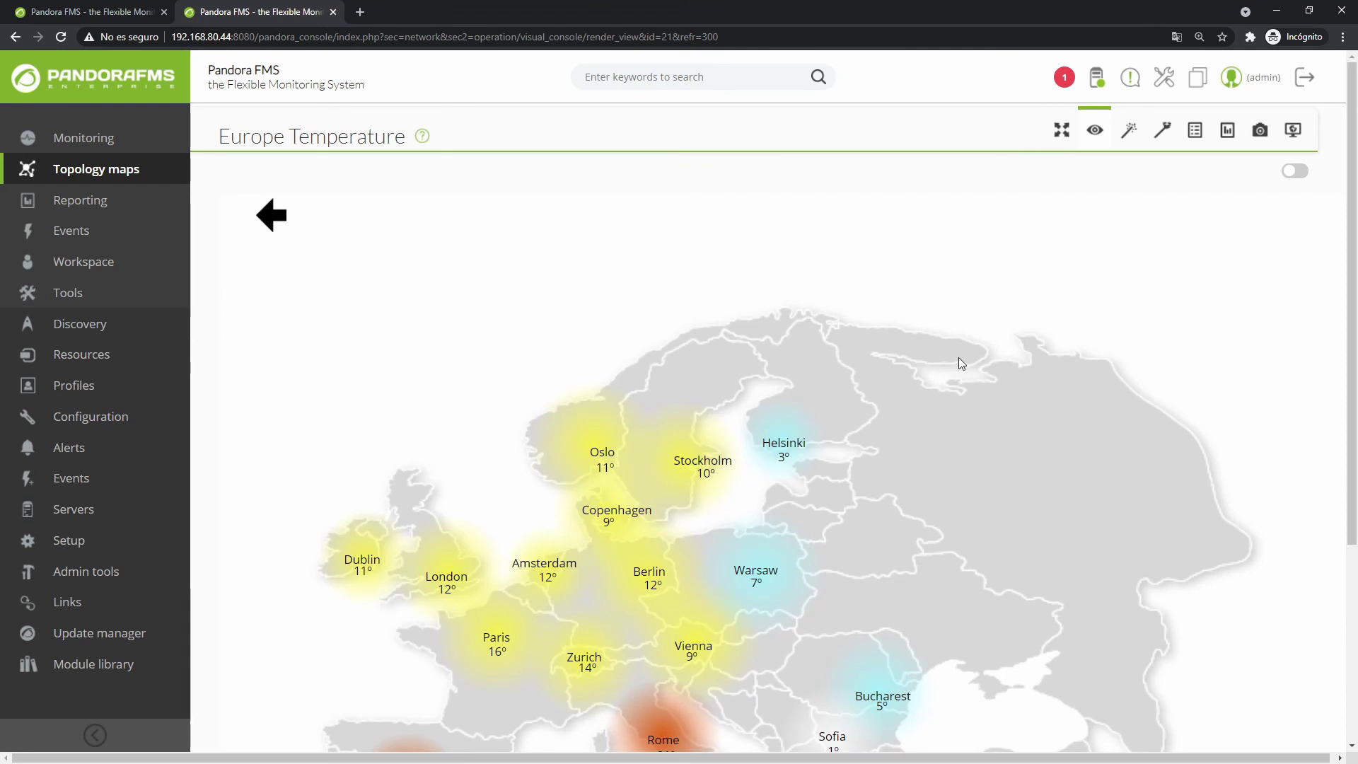
scroll(959, 363, down, 3)
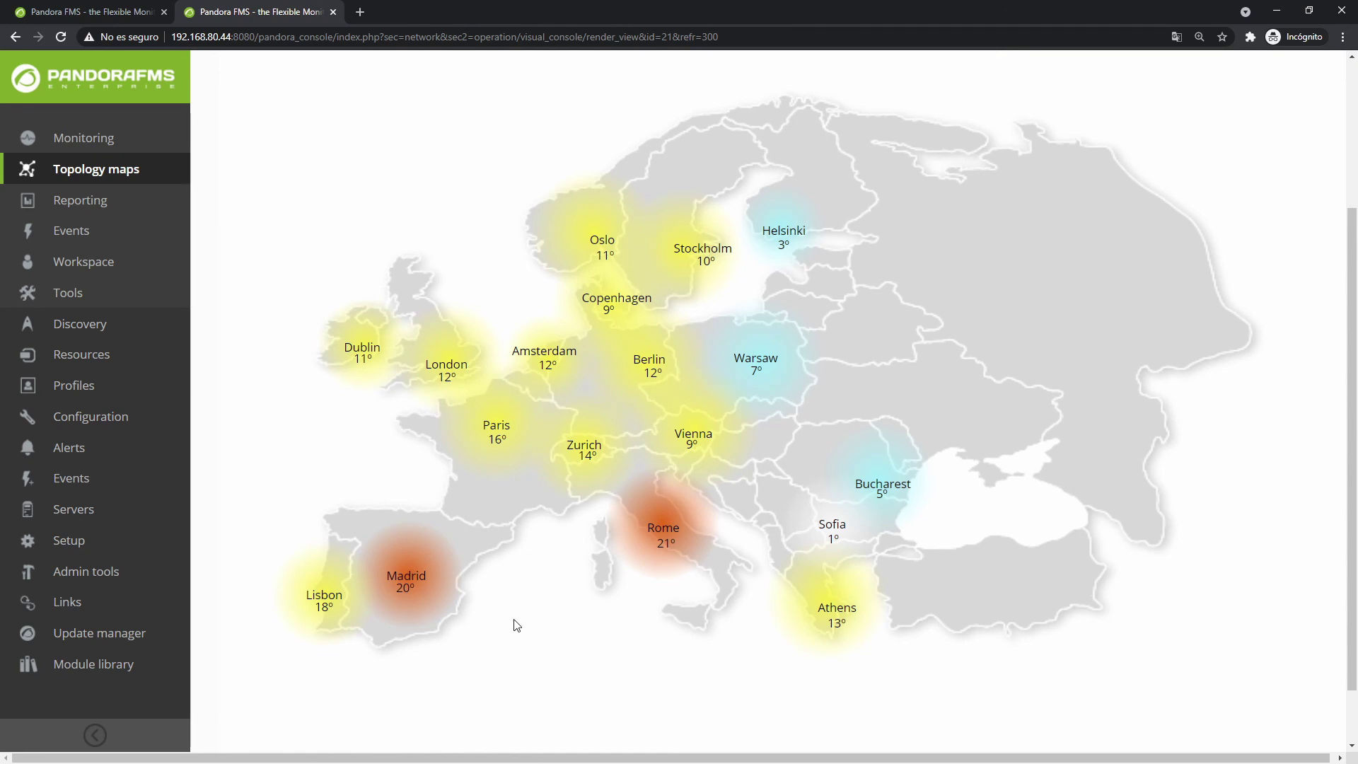
Drill from Madrid into CPDs Spain and CPDs Madrid, return to CPDs Spain, then log out.
click(425, 581)
scroll(875, 429, up, 1)
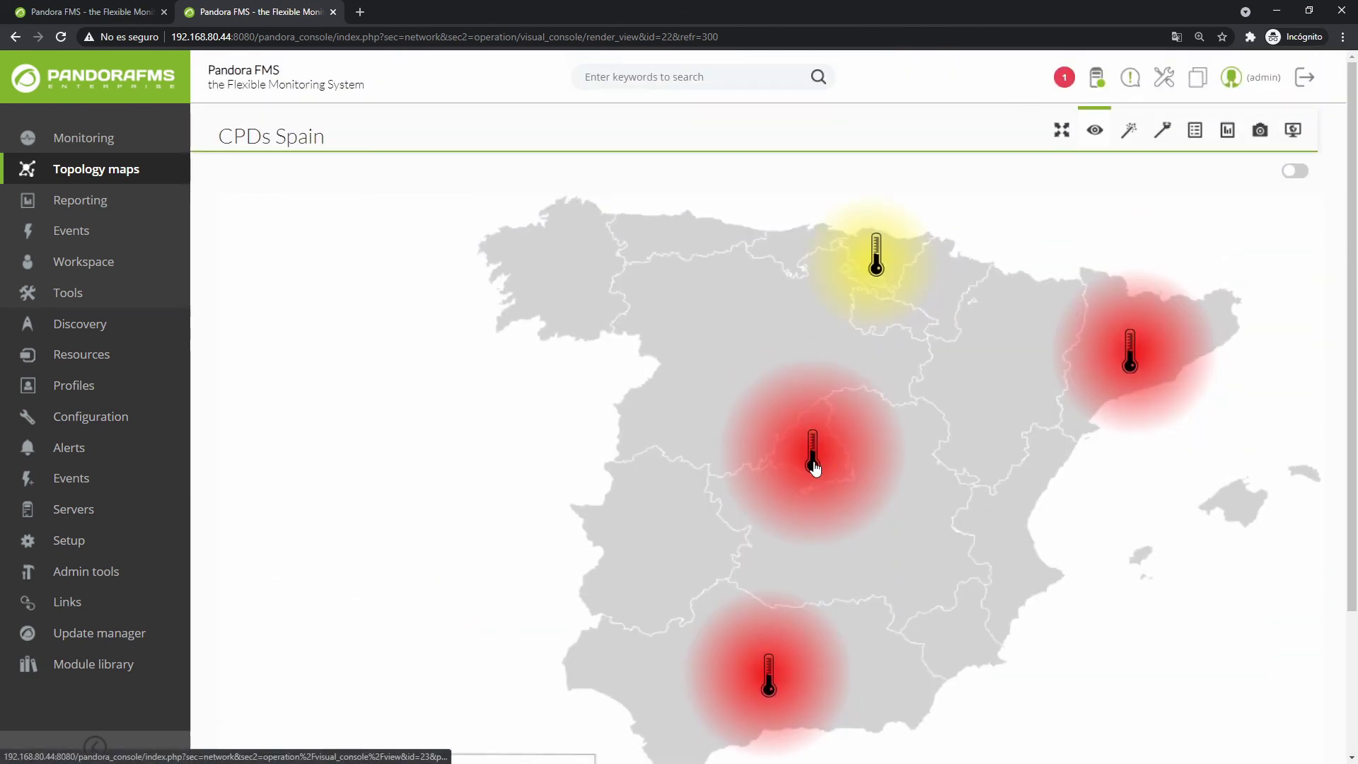
click(813, 460)
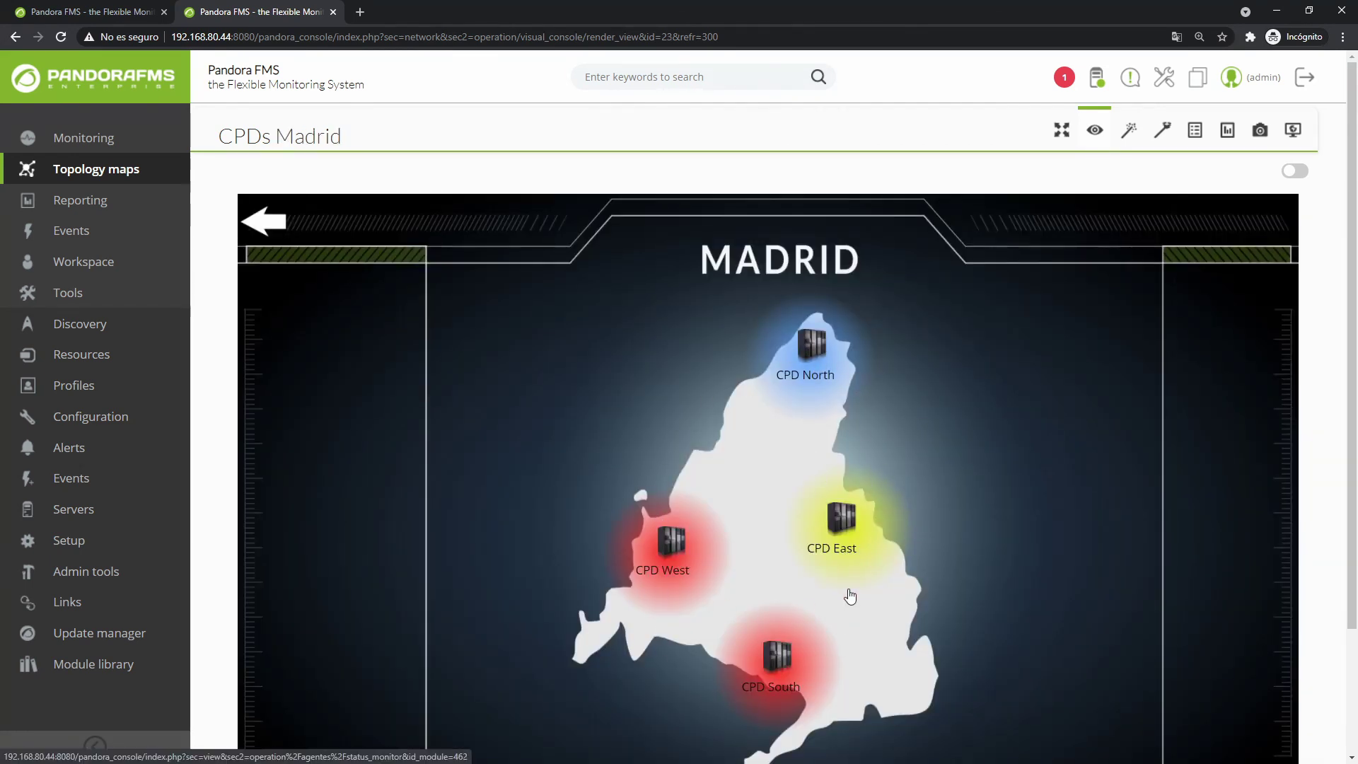
scroll(519, 361, down, 2)
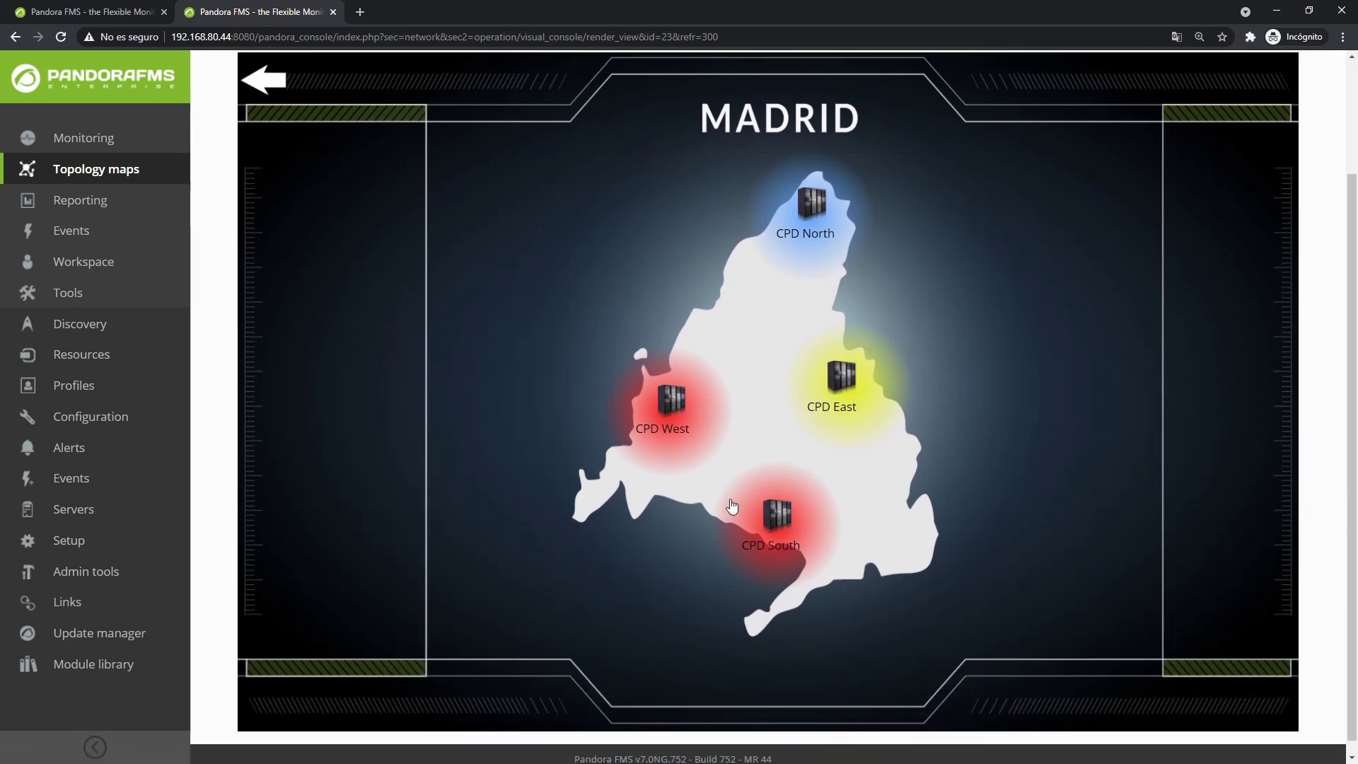
scroll(353, 146, up, 1)
click(266, 151)
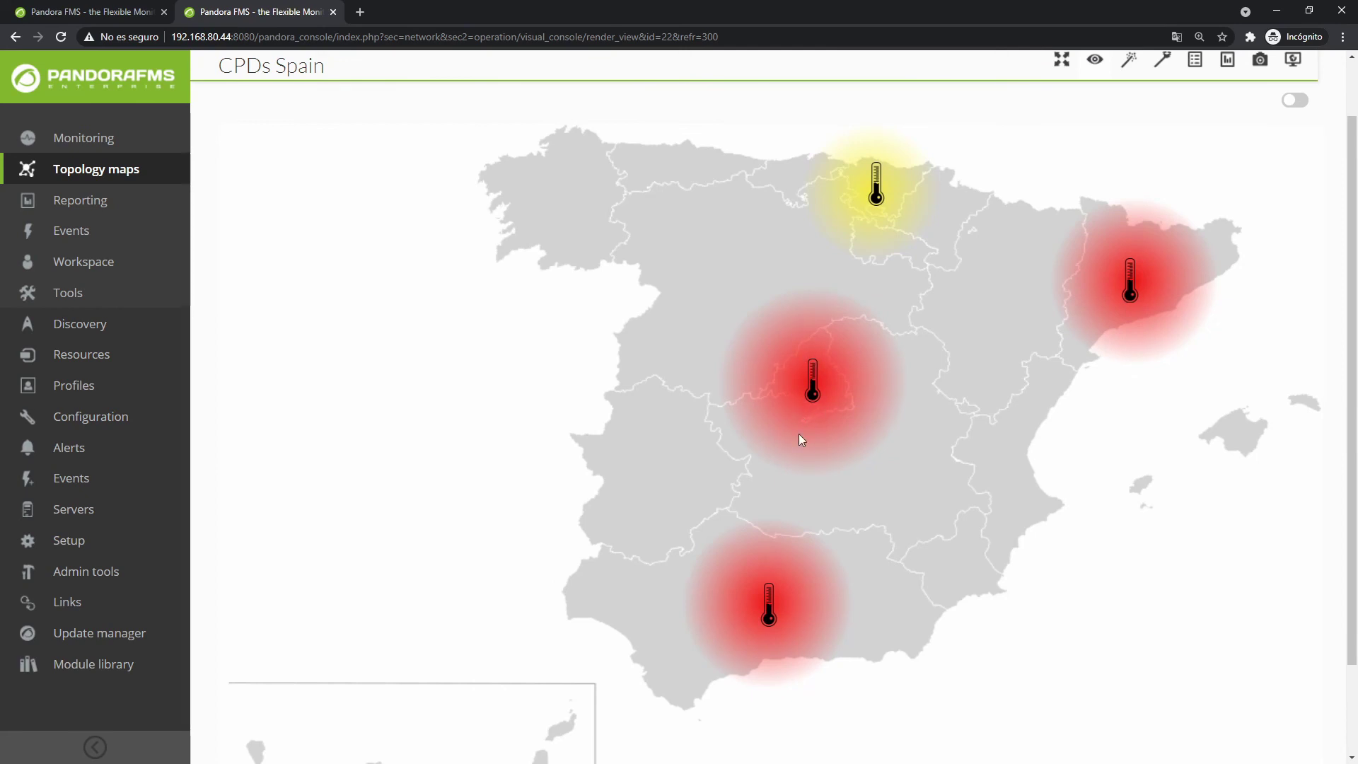
scroll(833, 401, up, 1)
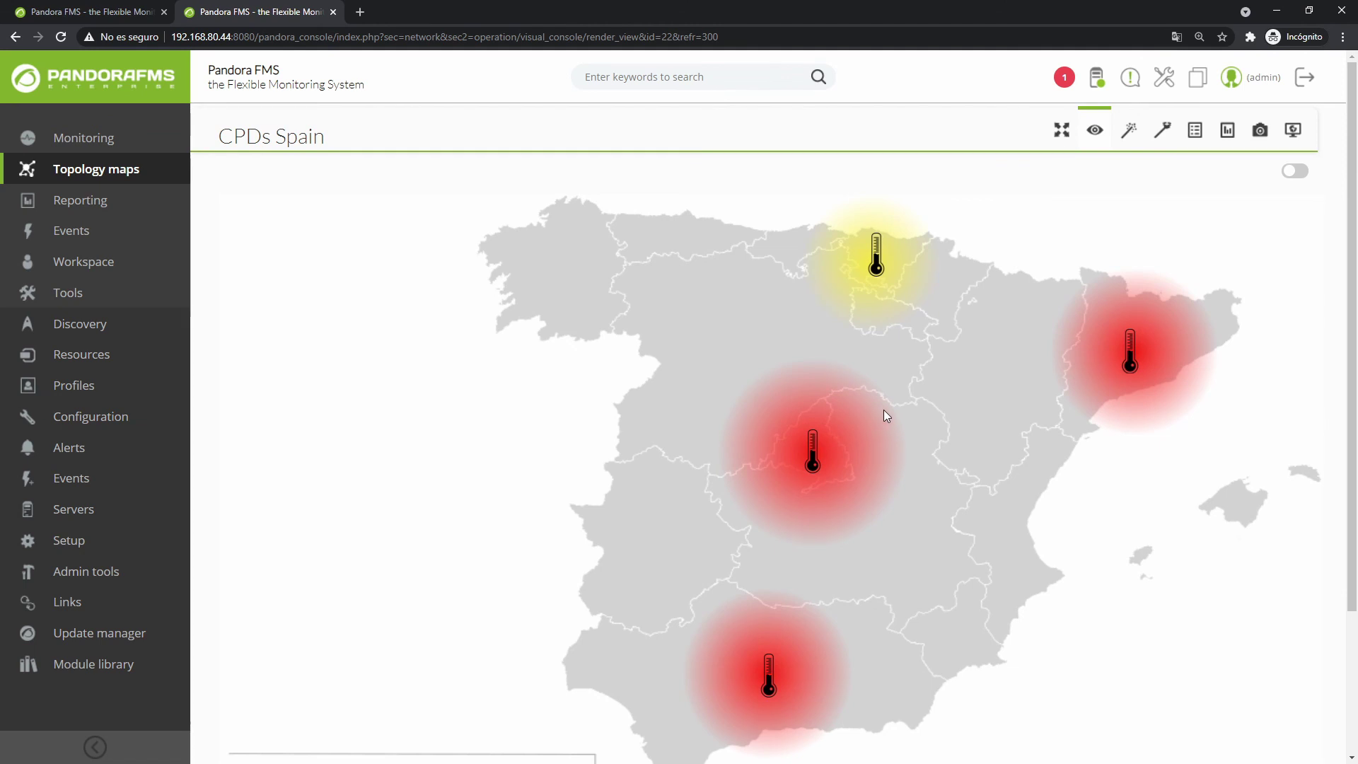
click(1304, 76)
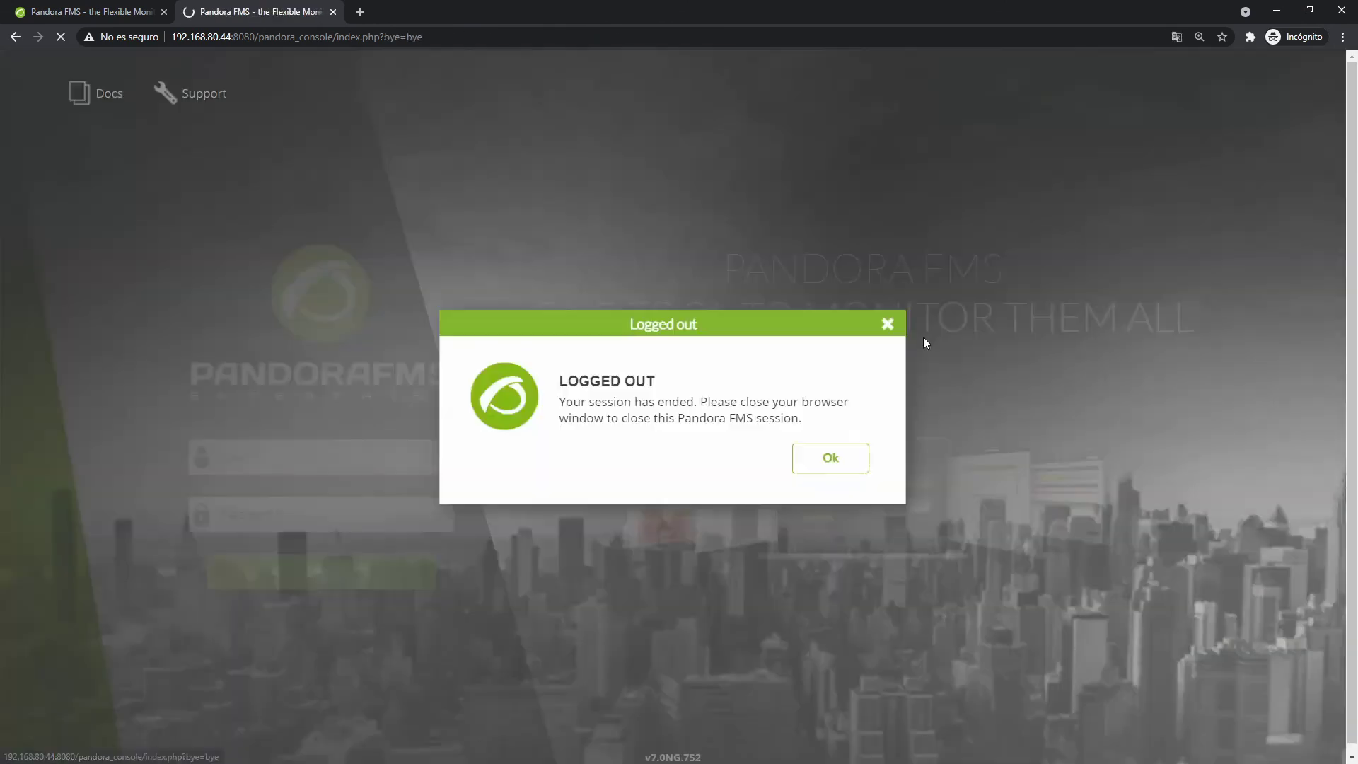
click(831, 459)
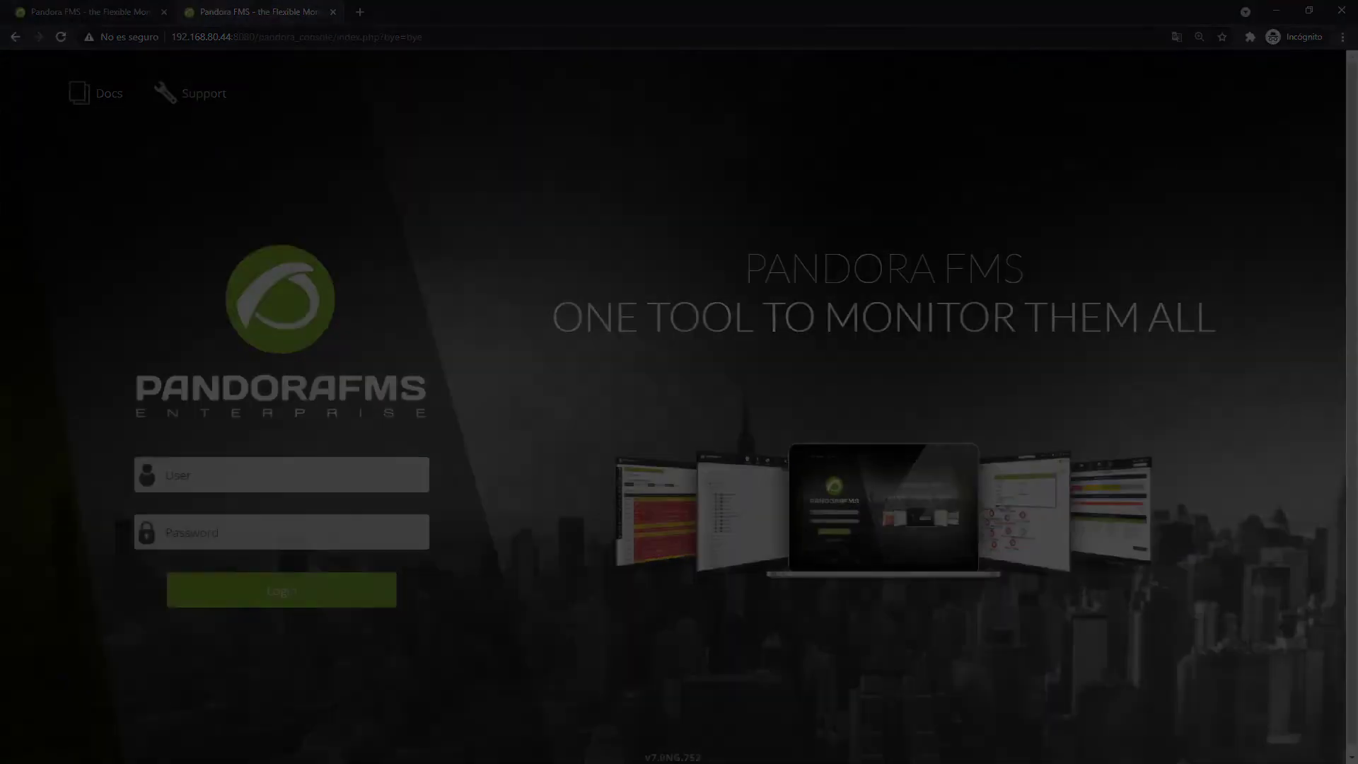